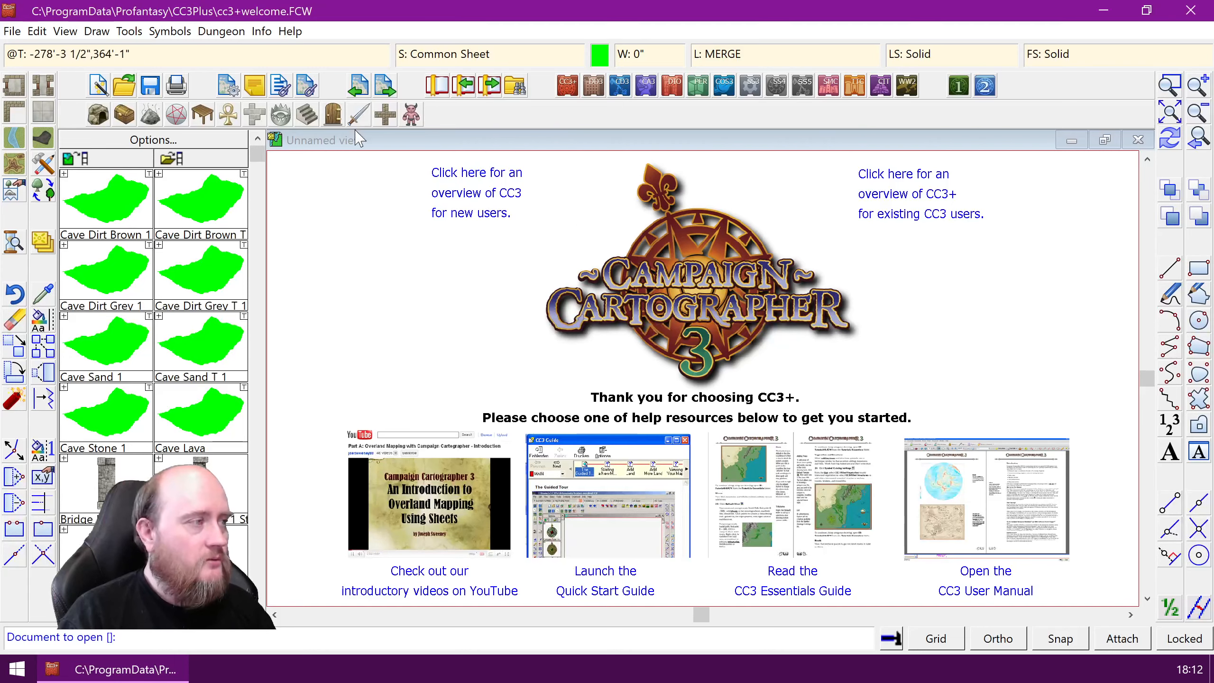
- Enable Custom icon bar 2 and Custom icon bar 3 in the screen tools selection
{"action": "key", "text": "ctrl+shift+l"}
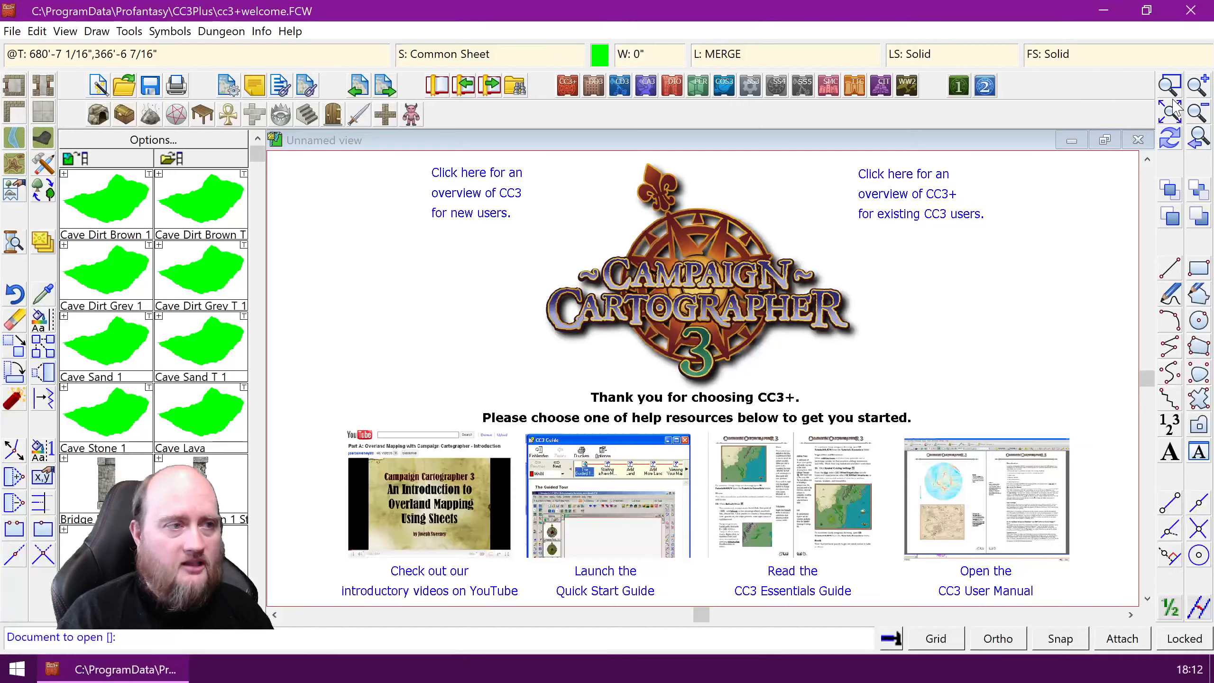
{"action": "left_click", "coordinate": [899, 643]}
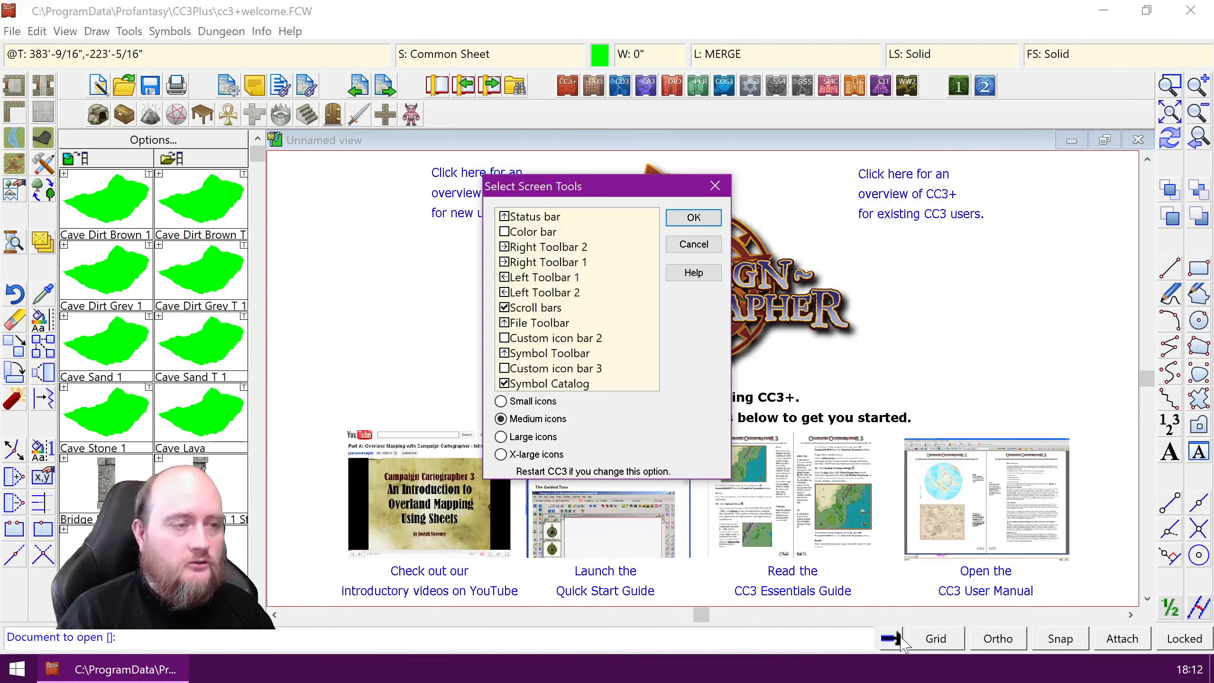
{"action": "left_click", "coordinate": [504, 338]}
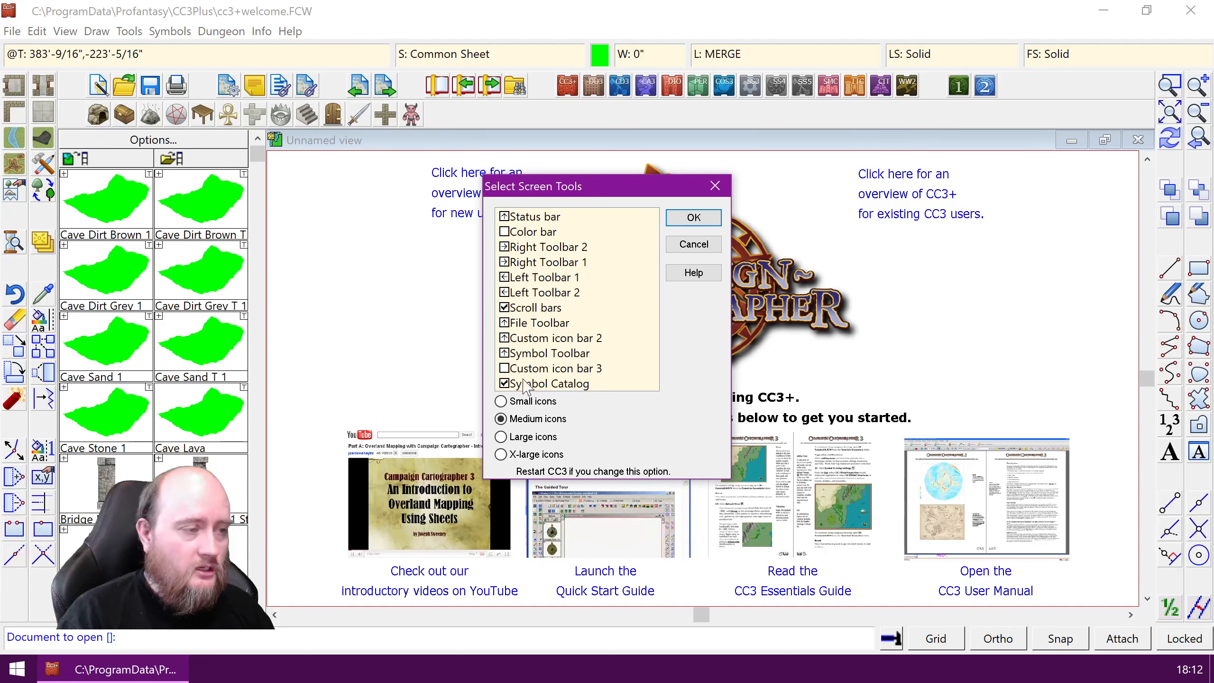
{"action": "left_click", "coordinate": [505, 368]}
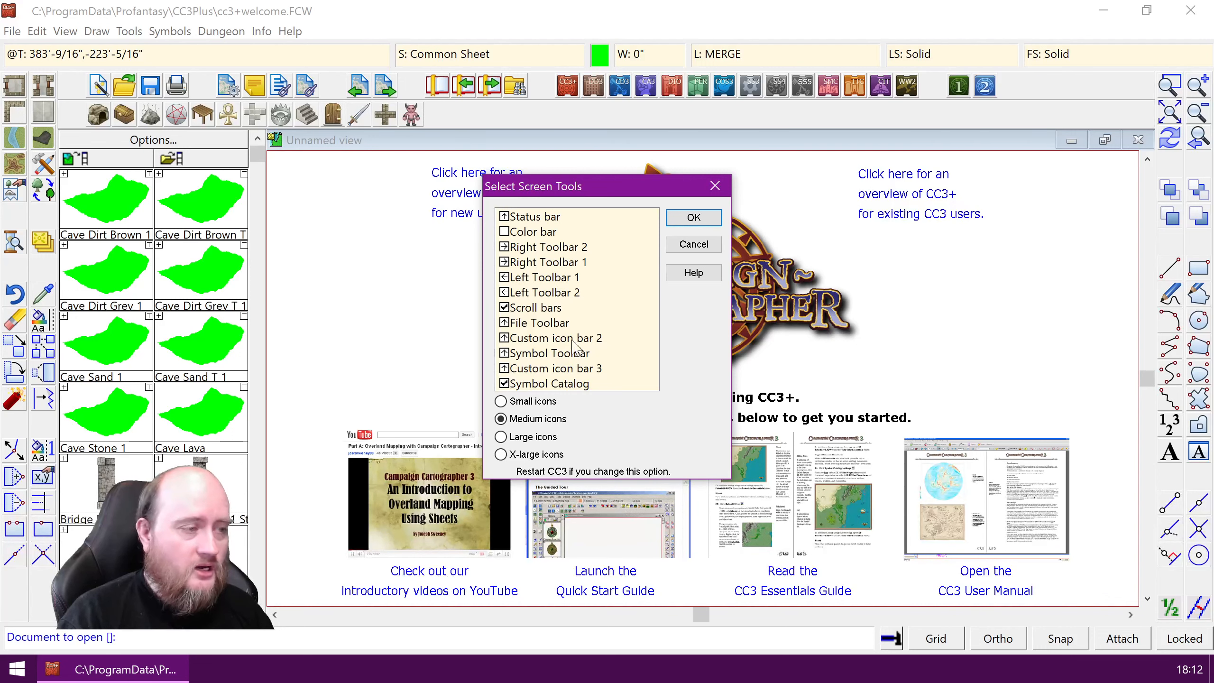
{"action": "left_click", "coordinate": [692, 218]}
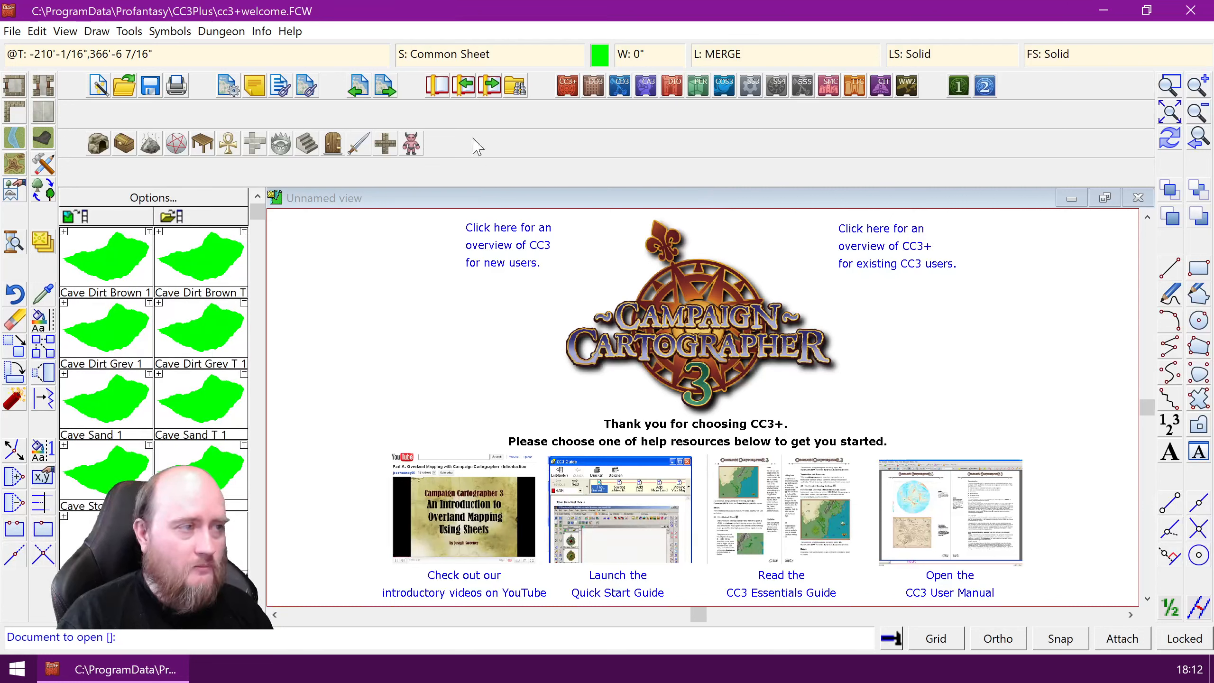
- Disable Custom icon bar 2 and Custom icon bar 3 in the screen tools selection
{"action": "left_click", "coordinate": [891, 638]}
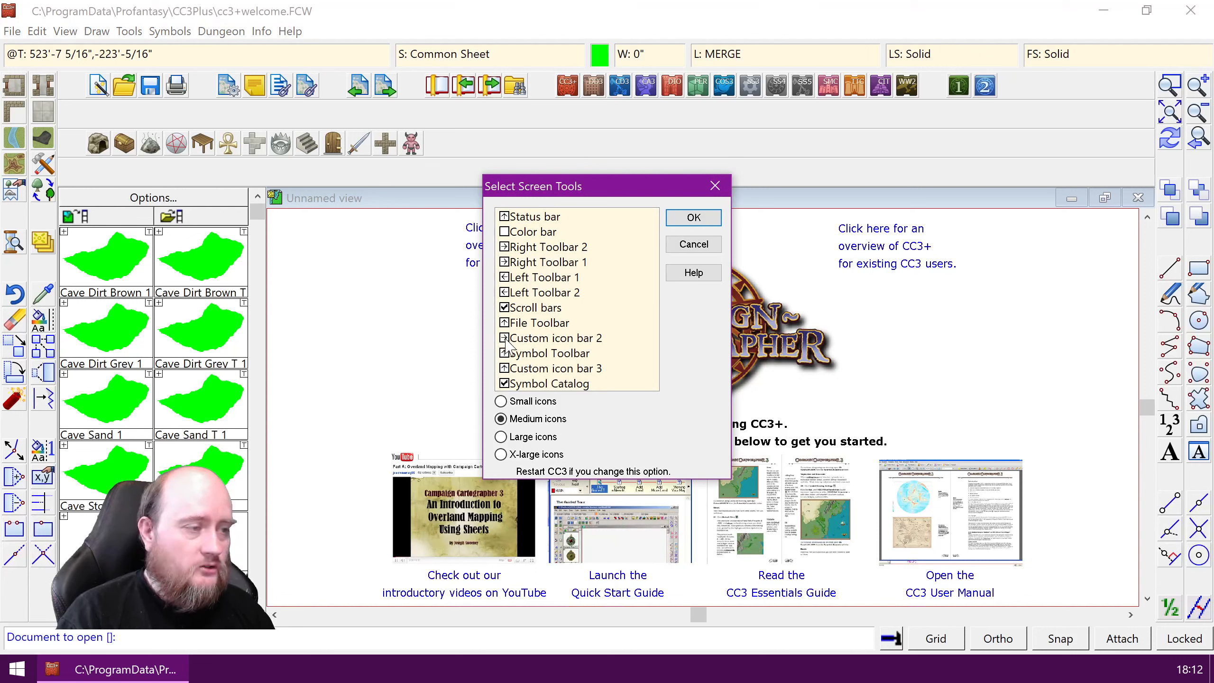
{"action": "left_click", "coordinate": [505, 370]}
{"action": "left_click", "coordinate": [505, 370]}
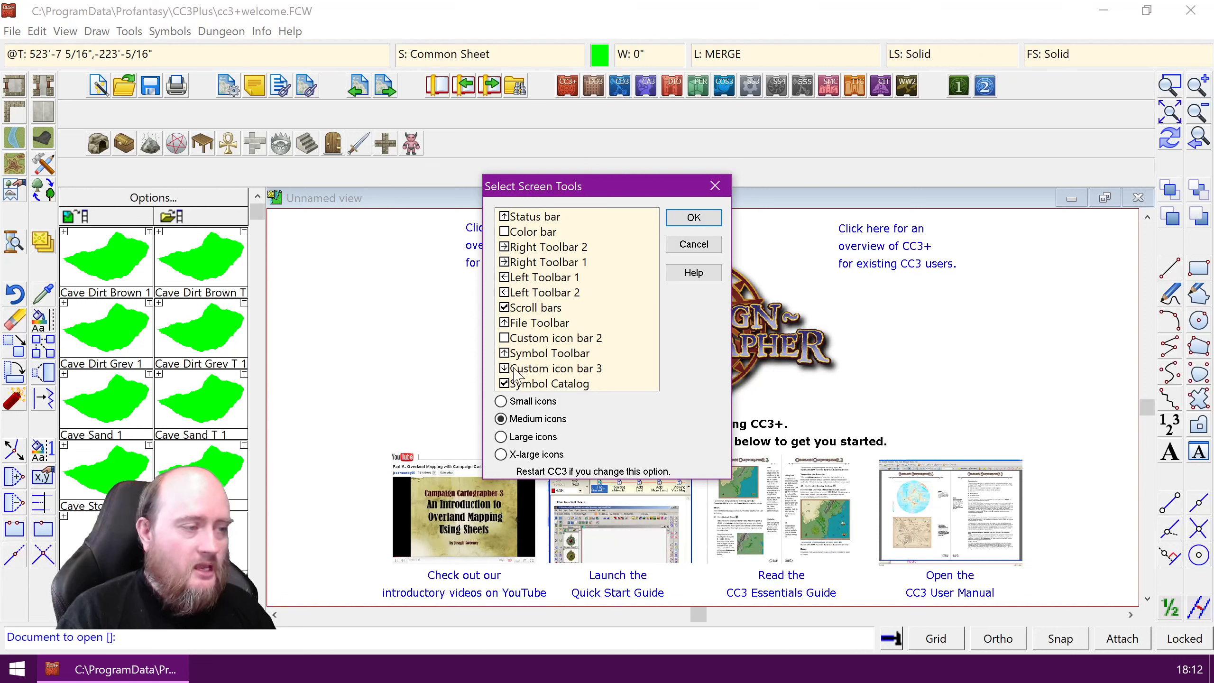
{"action": "left_click", "coordinate": [693, 218]}
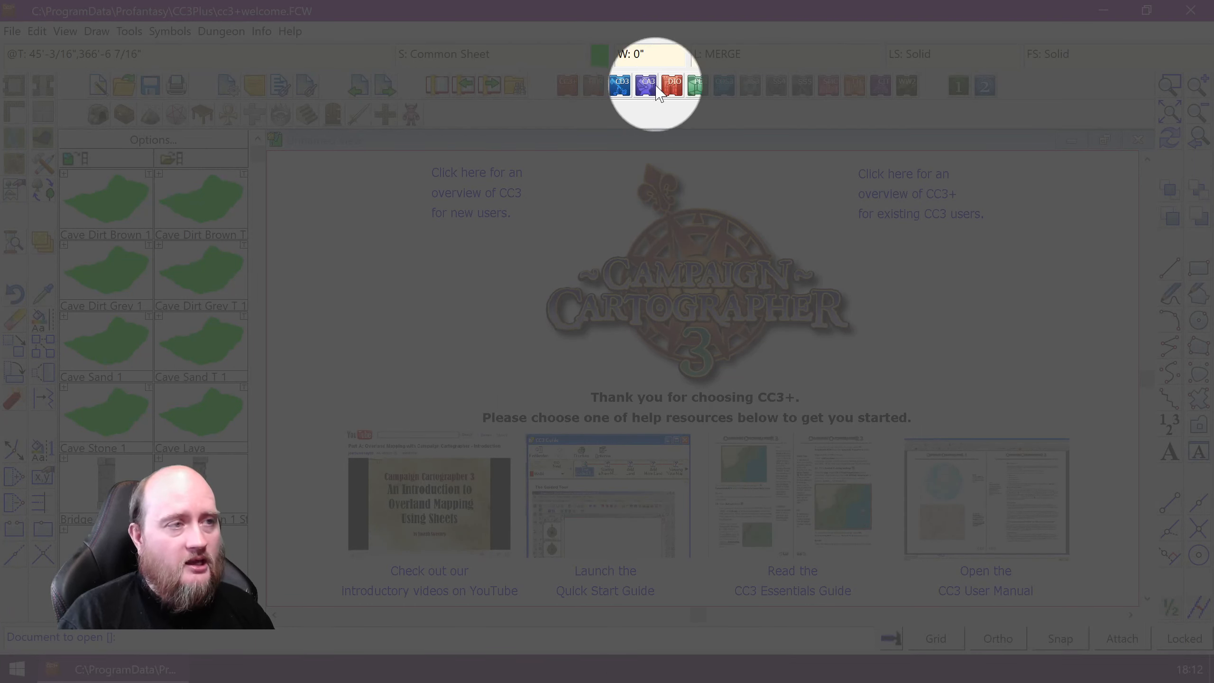
{"action": "key", "text": "ctrl+shift+l"}
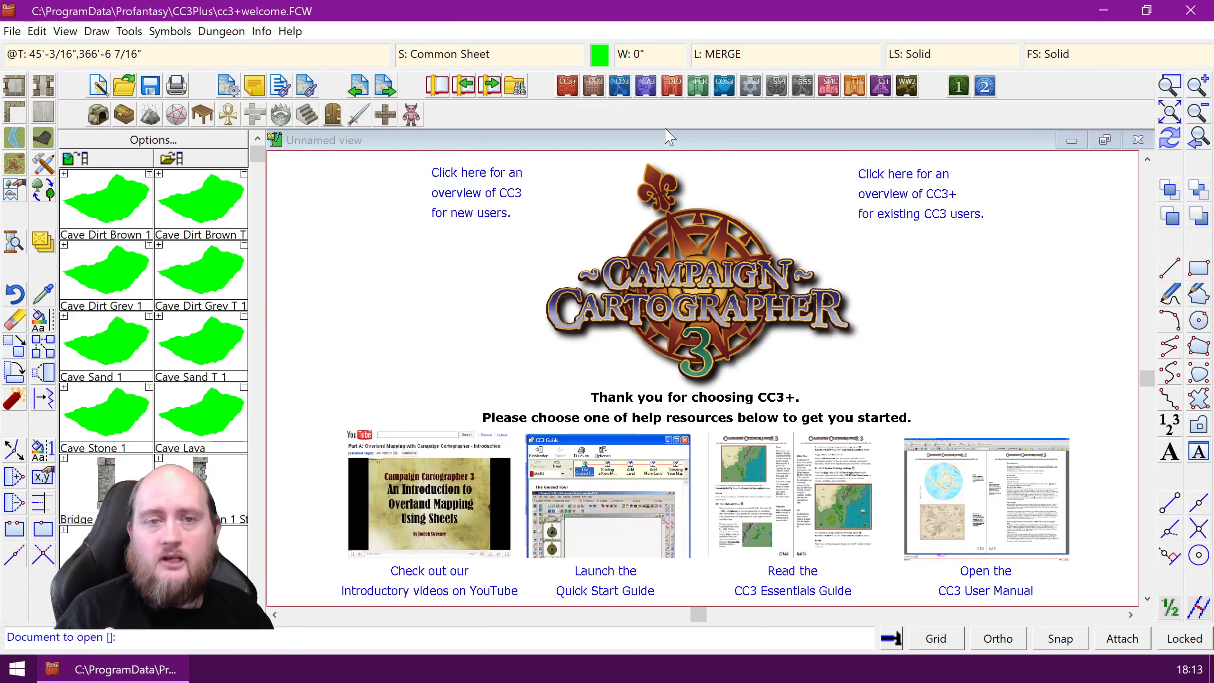
- Switch to the DD3 menu and open the CC3Plus data folder by running opendoc with @ as the document
{"action": "left_click", "coordinate": [593, 86]}
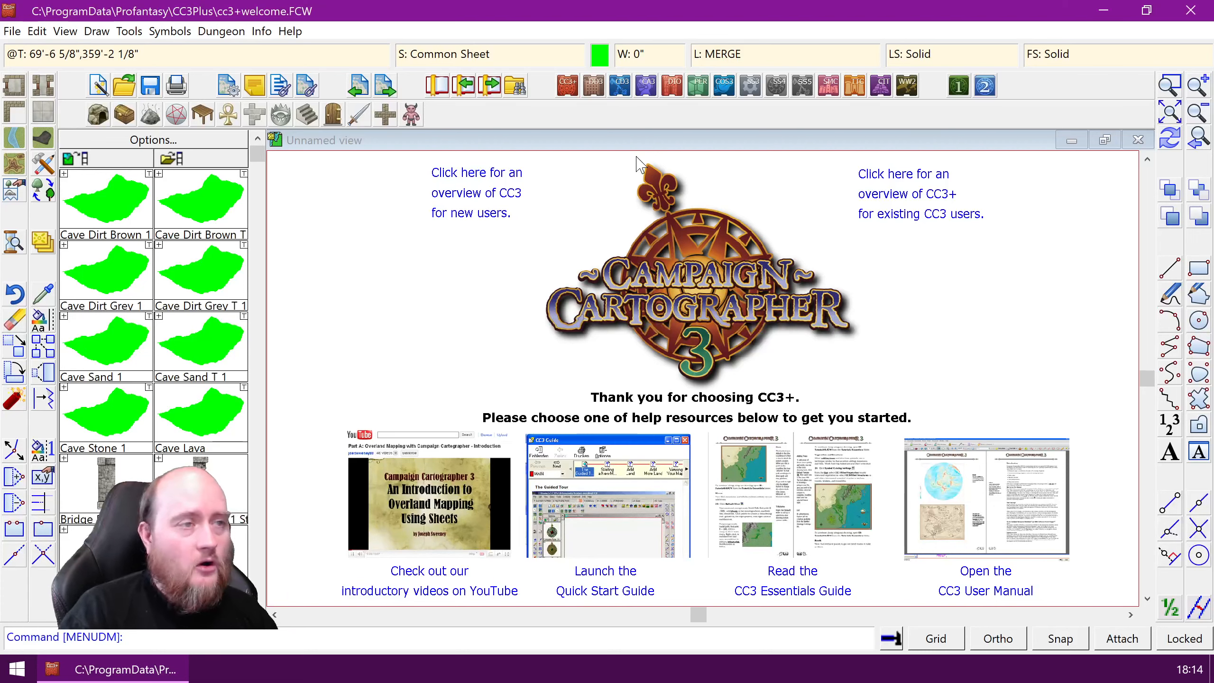
{"action": "type", "text": "o"}
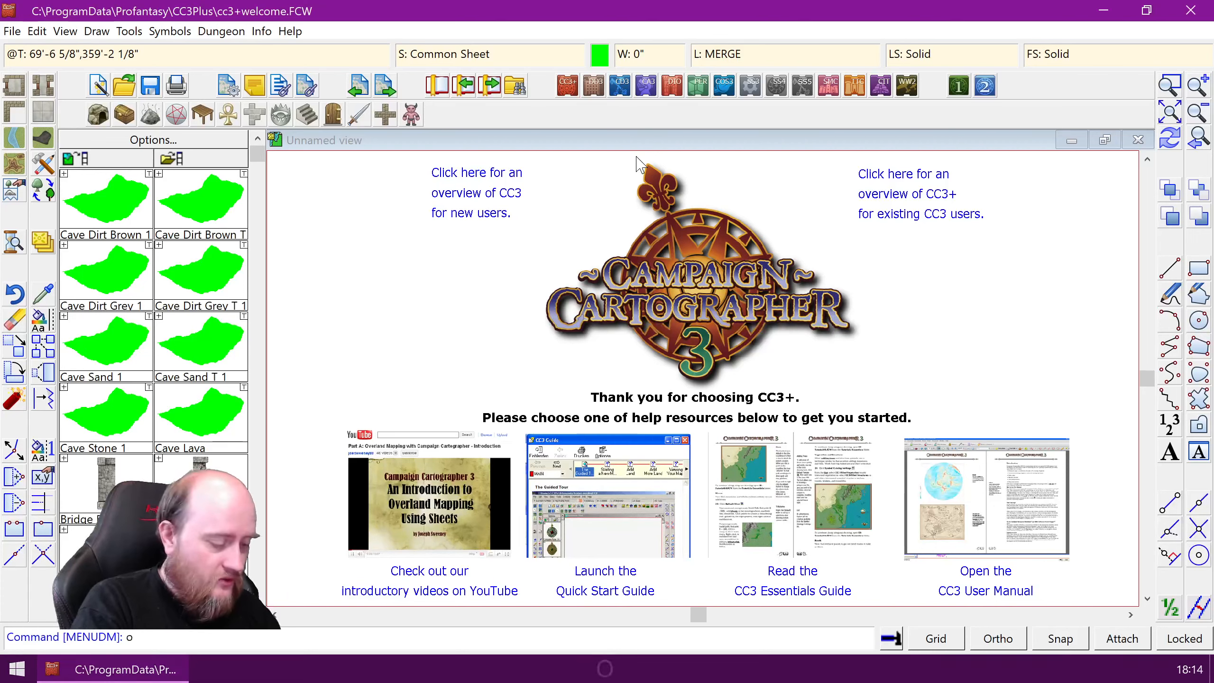
{"action": "type", "text": "pendoc"}
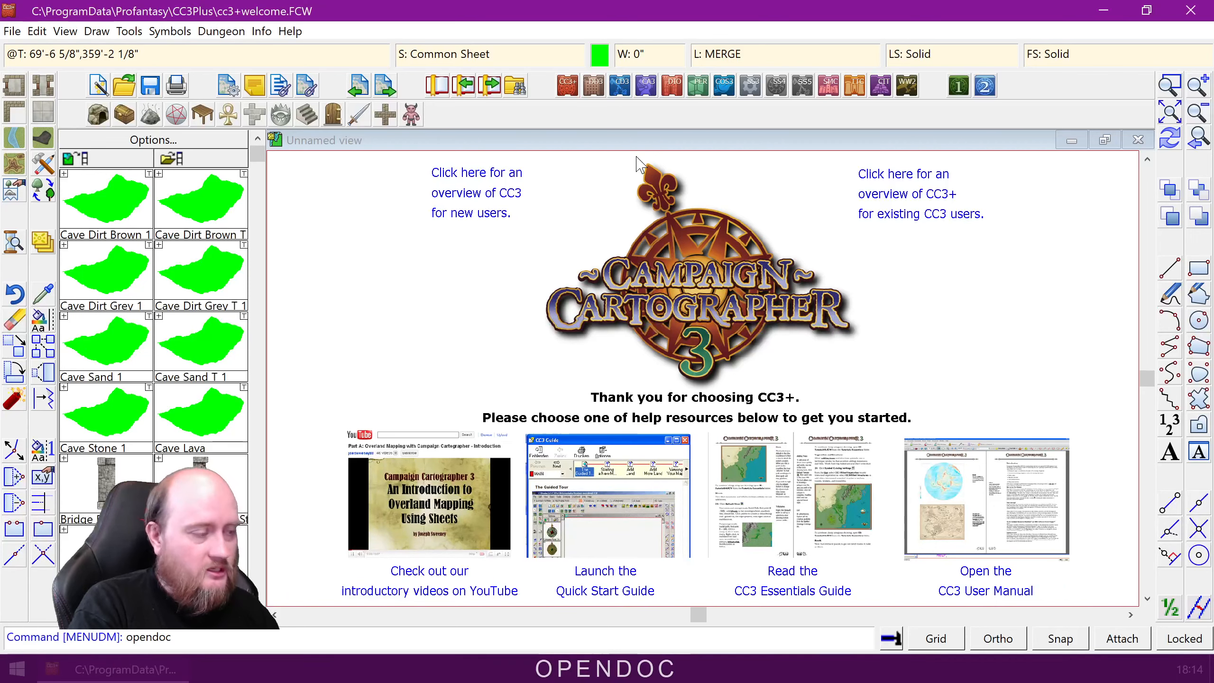
{"action": "key", "text": "space"}
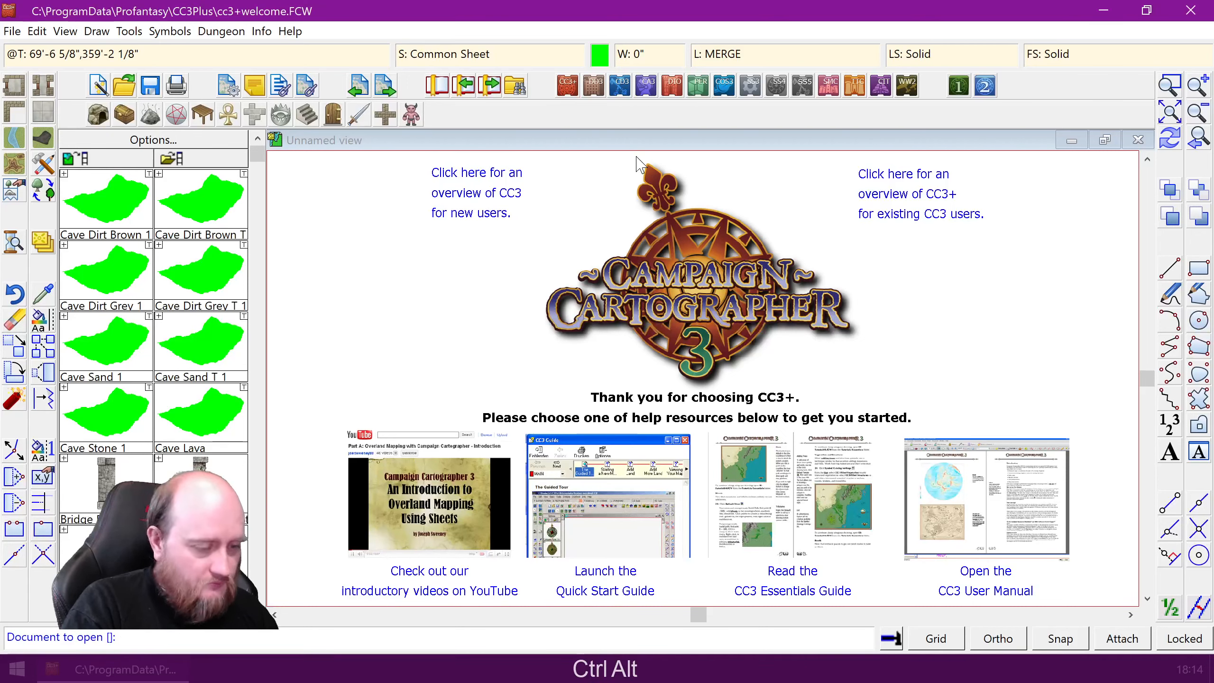
{"action": "type", "text": "@"}
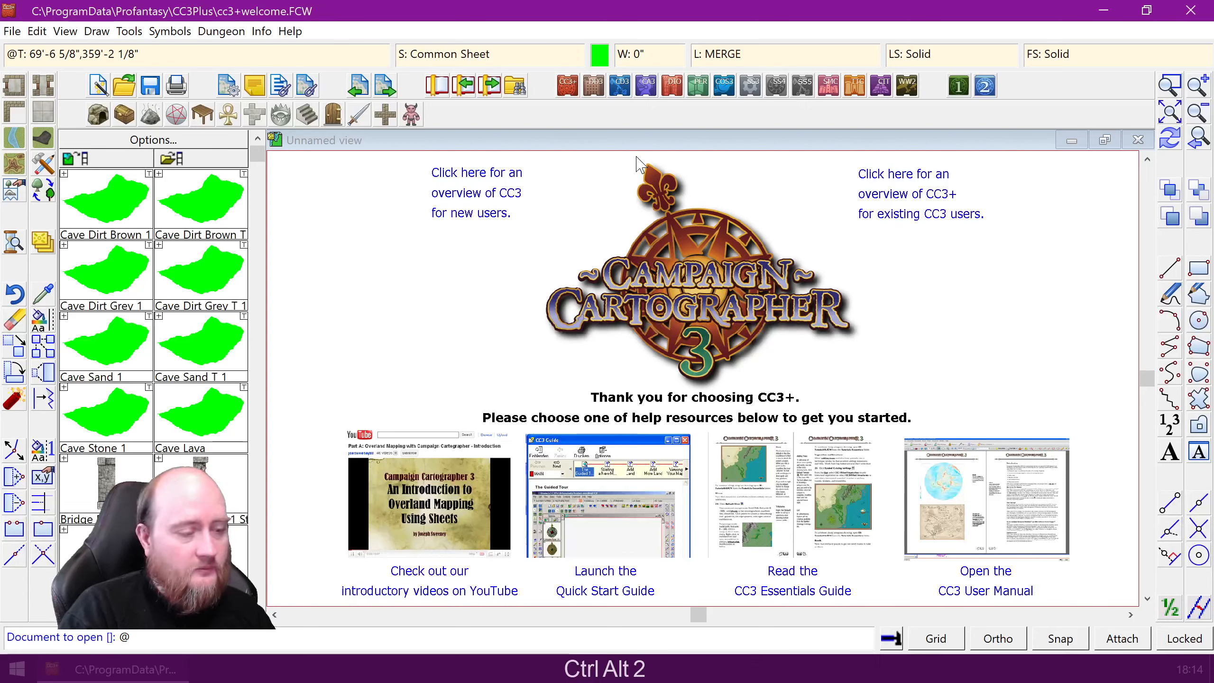
{"action": "key", "text": "Return"}
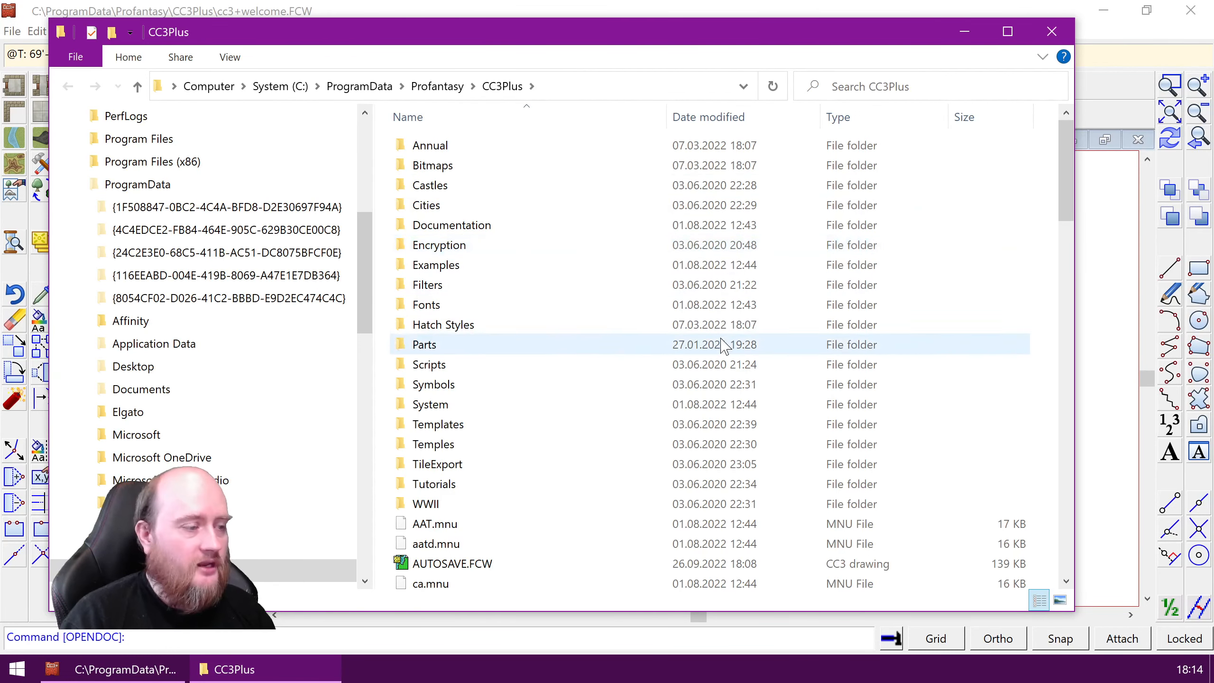
- Sort the contents of the CC3Plus folder by file type and locate the MNU files
{"action": "scroll", "coordinate": [554, 330], "scroll_direction": "down", "scroll_amount": 5}
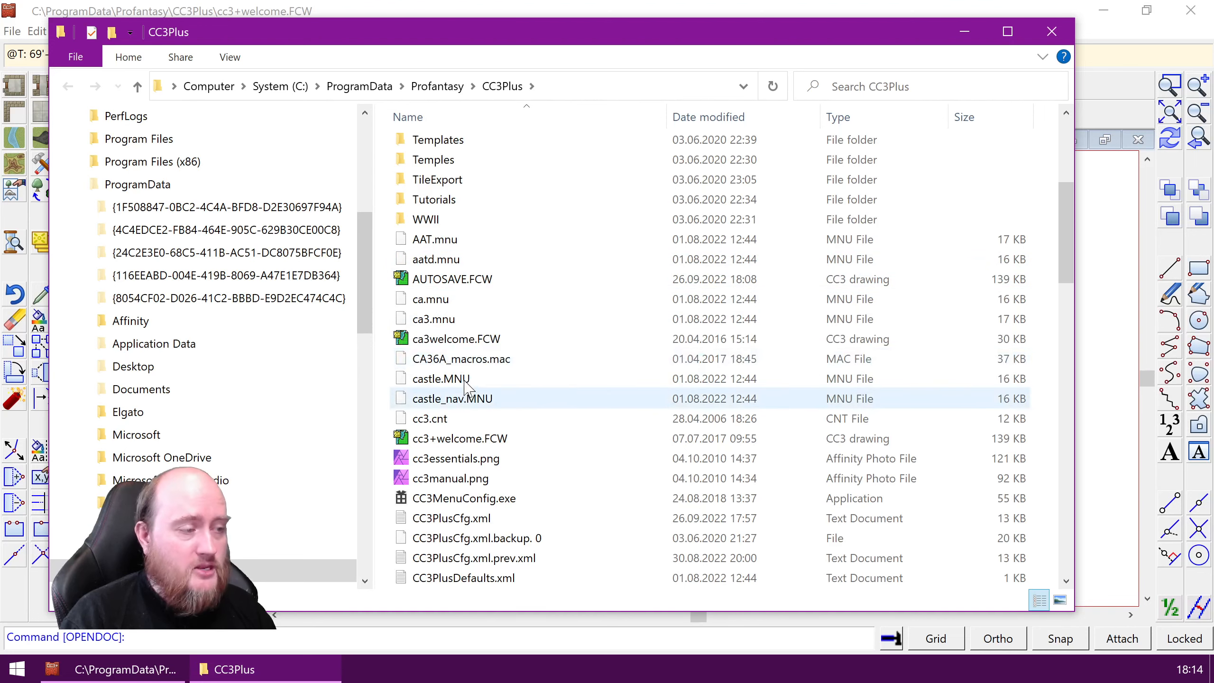
{"action": "scroll", "coordinate": [504, 340], "scroll_direction": "down", "scroll_amount": 6}
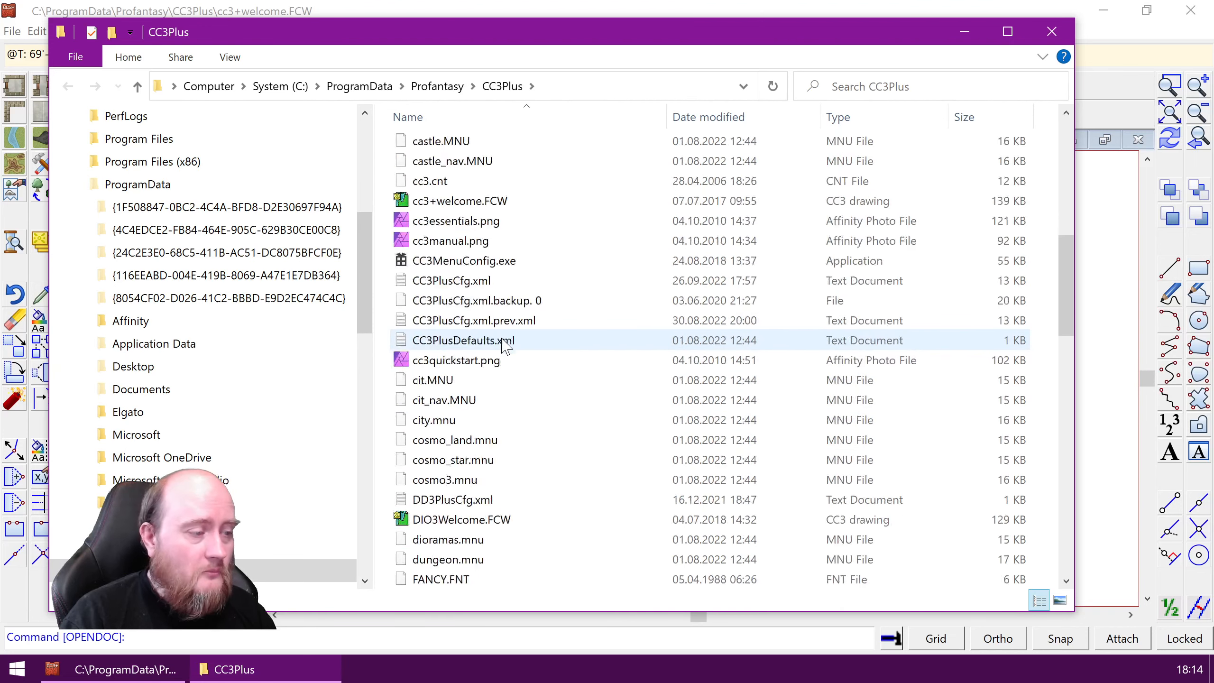
{"action": "scroll", "coordinate": [501, 365], "scroll_direction": "up", "scroll_amount": 7}
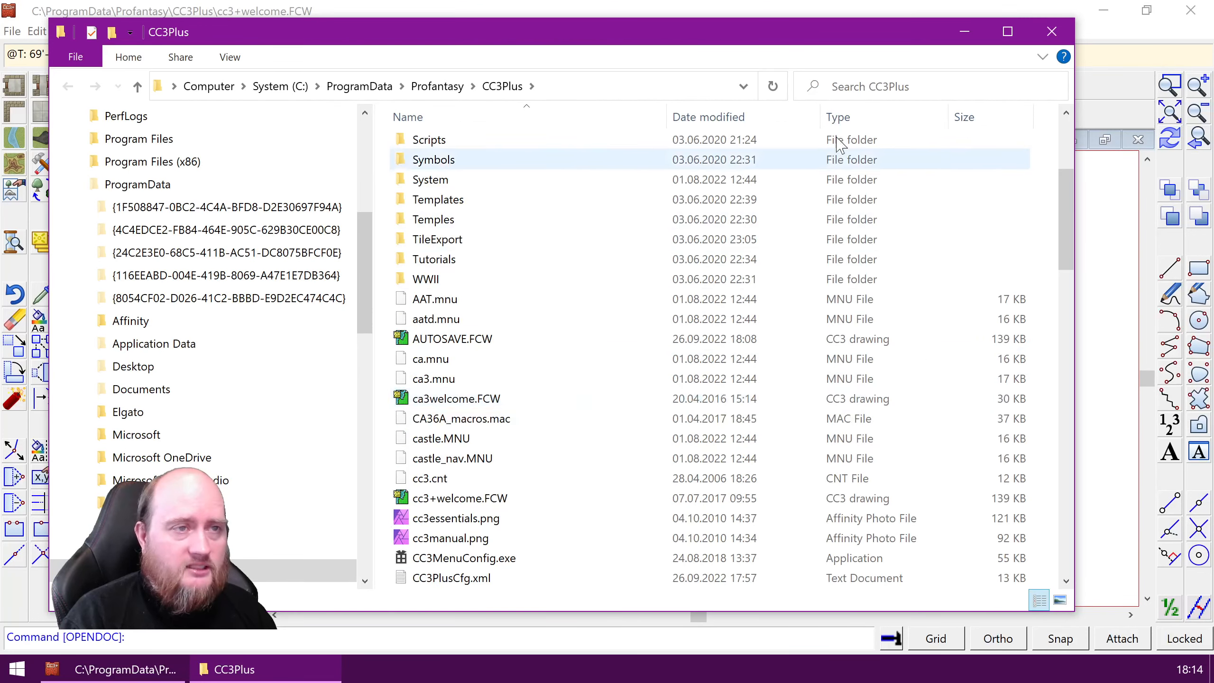
{"action": "left_click", "coordinate": [837, 117]}
{"action": "scroll", "coordinate": [777, 304], "scroll_direction": "down", "scroll_amount": 20}
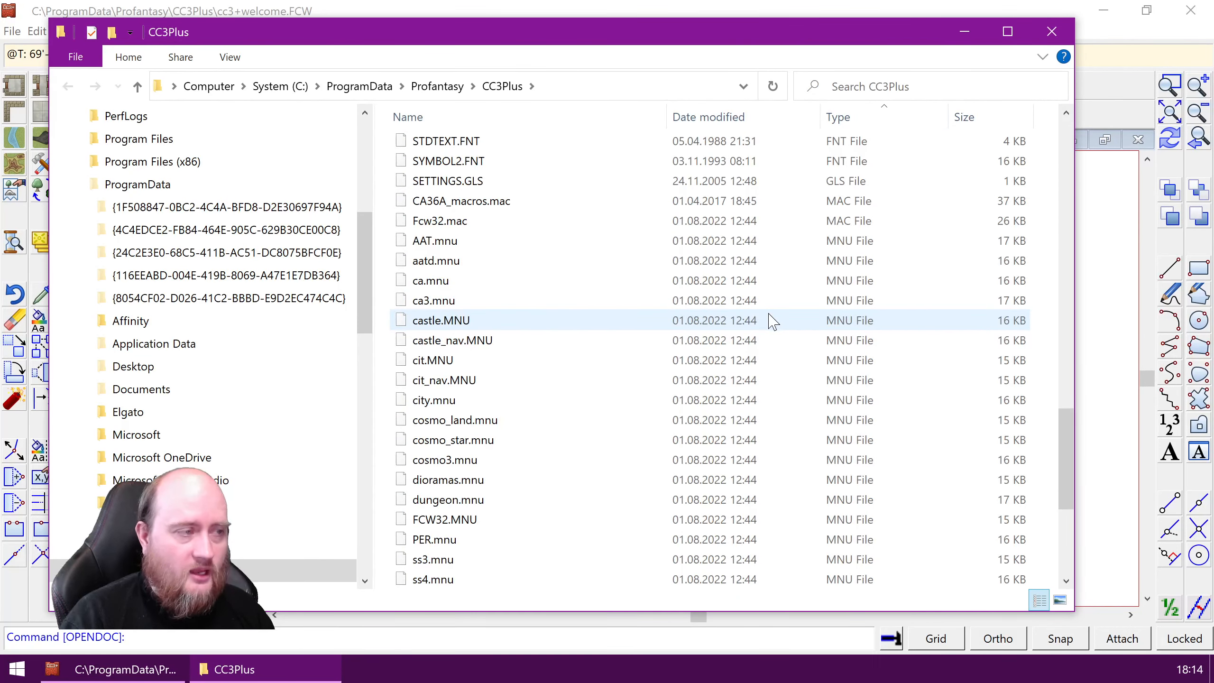
- Select all MNU files from AAT.mnu through wwii_nav.MNU, then clear the multiple selection
{"action": "left_click", "coordinate": [491, 242]}
{"action": "scroll", "coordinate": [621, 464], "scroll_direction": "down", "scroll_amount": 2}
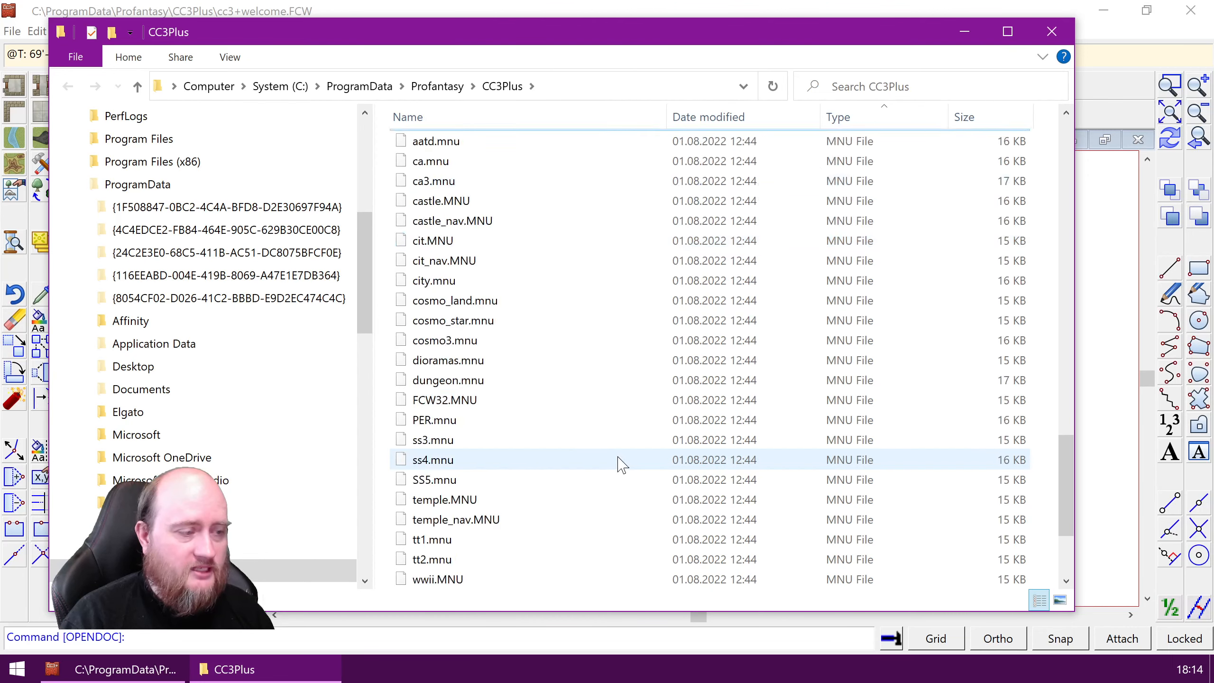
{"action": "scroll", "coordinate": [598, 478], "scroll_direction": "up", "scroll_amount": 1}
{"action": "scroll", "coordinate": [586, 486], "scroll_direction": "down", "scroll_amount": 2}
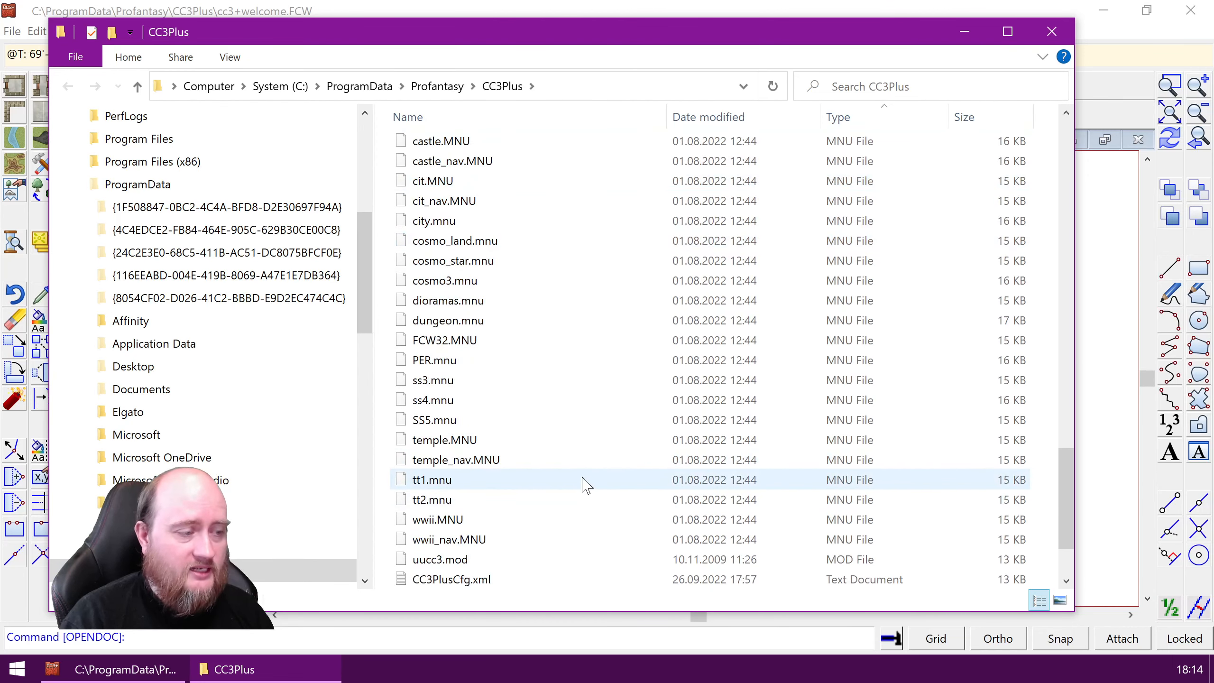
{"action": "left_click", "coordinate": [519, 540], "text": "shift"}
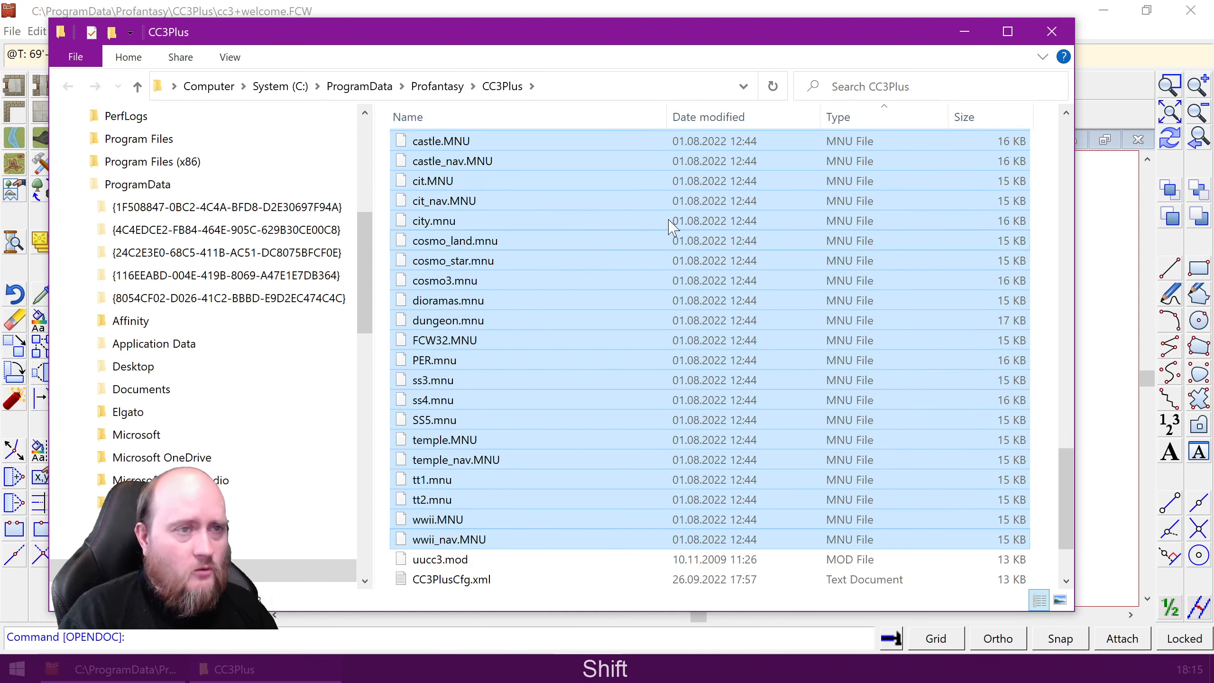
{"action": "left_click", "coordinate": [495, 263]}
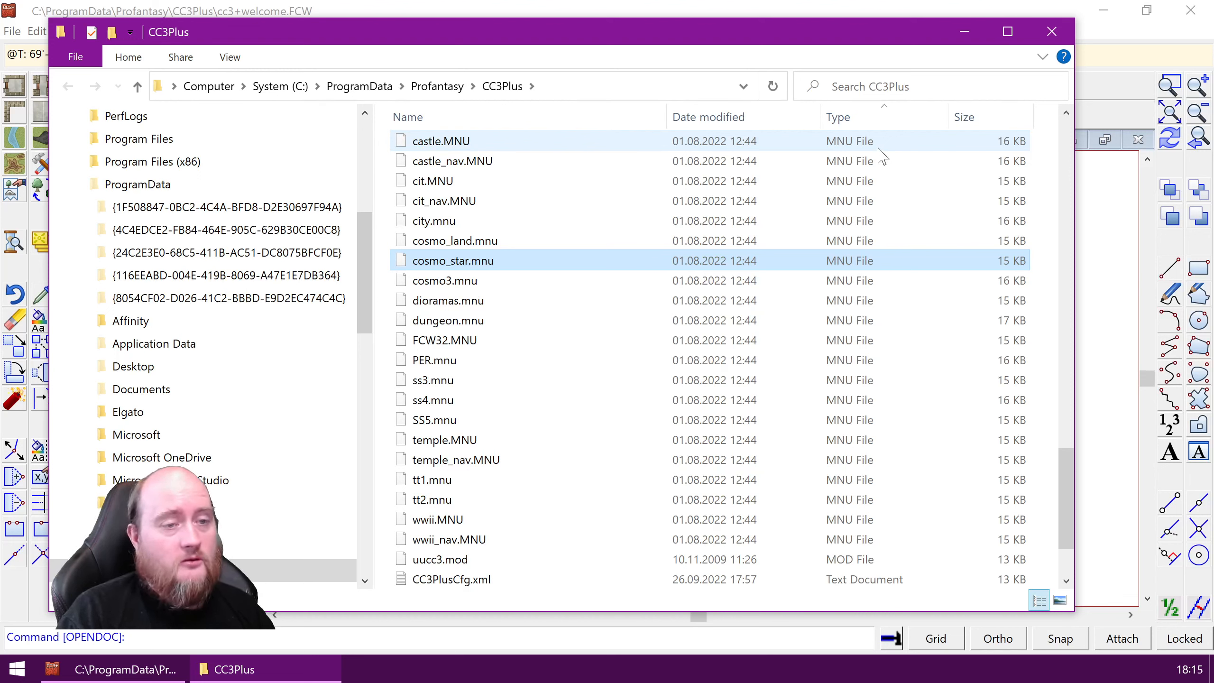
- Check the folder's view options for whether file name extensions are shown
{"action": "left_click", "coordinate": [1066, 113]}
{"action": "left_click", "coordinate": [1066, 113]}
{"action": "left_click", "coordinate": [1067, 114]}
{"action": "left_click", "coordinate": [1067, 113]}
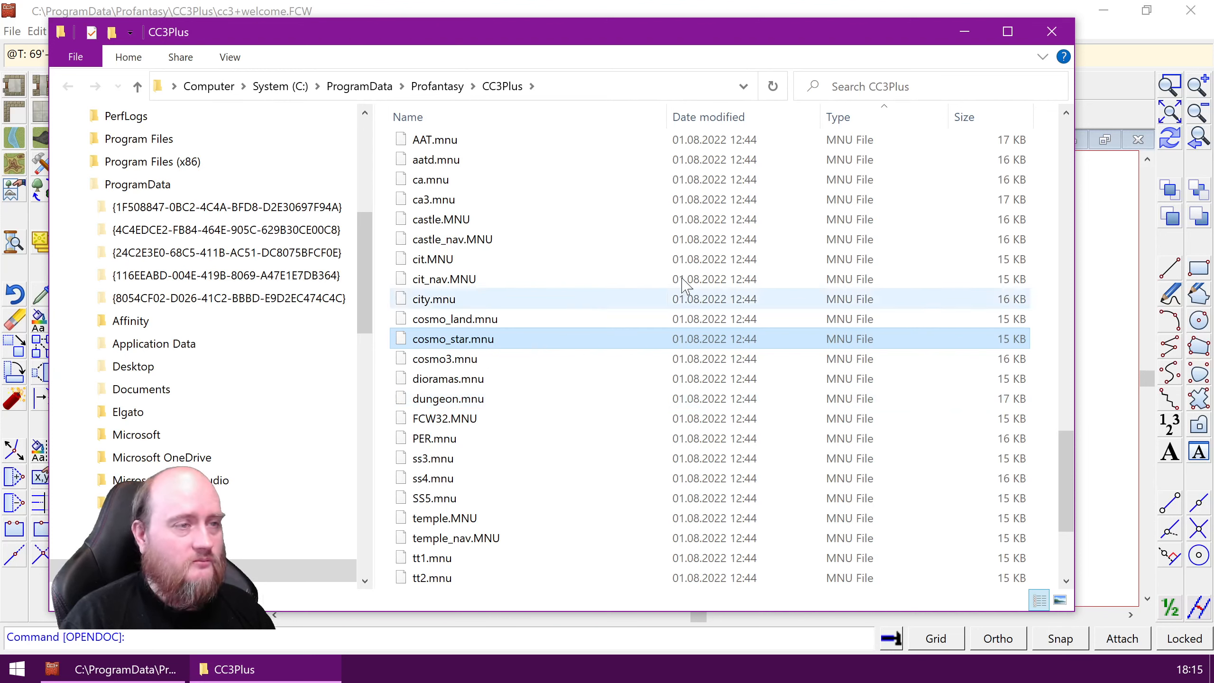
{"action": "left_click", "coordinate": [1066, 113]}
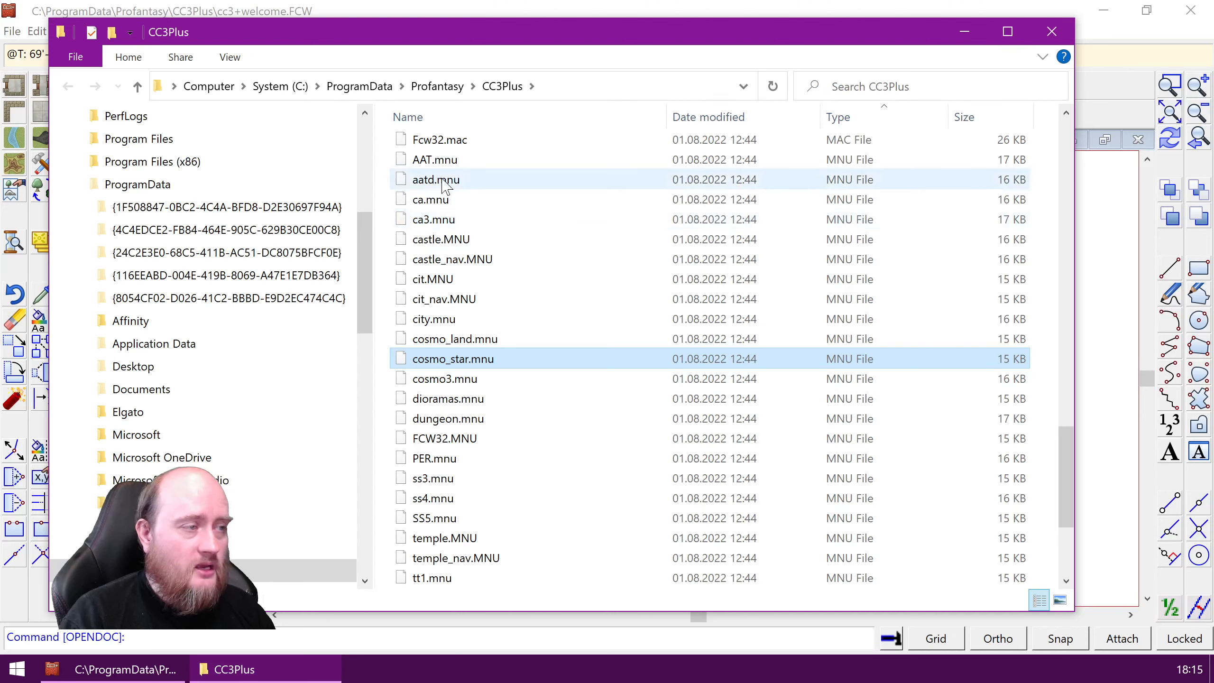
{"action": "left_click", "coordinate": [232, 56]}
{"action": "scroll", "coordinate": [723, 165], "scroll_direction": "up", "scroll_amount": 10}
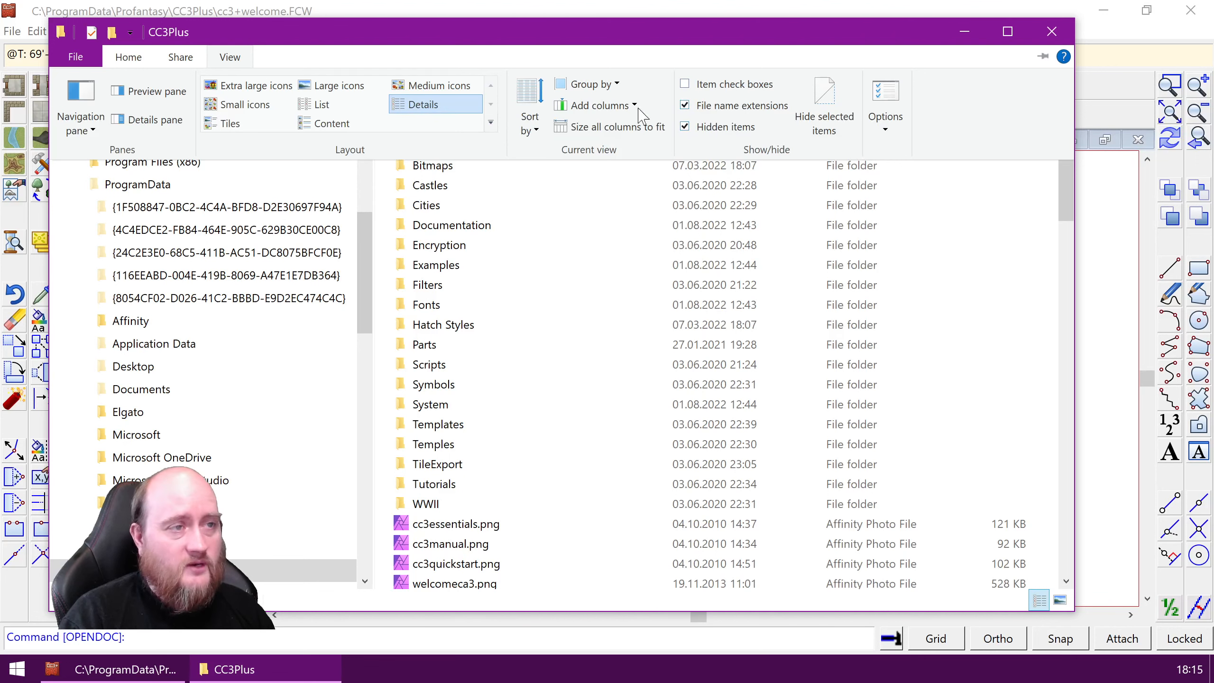
{"action": "left_click", "coordinate": [232, 57]}
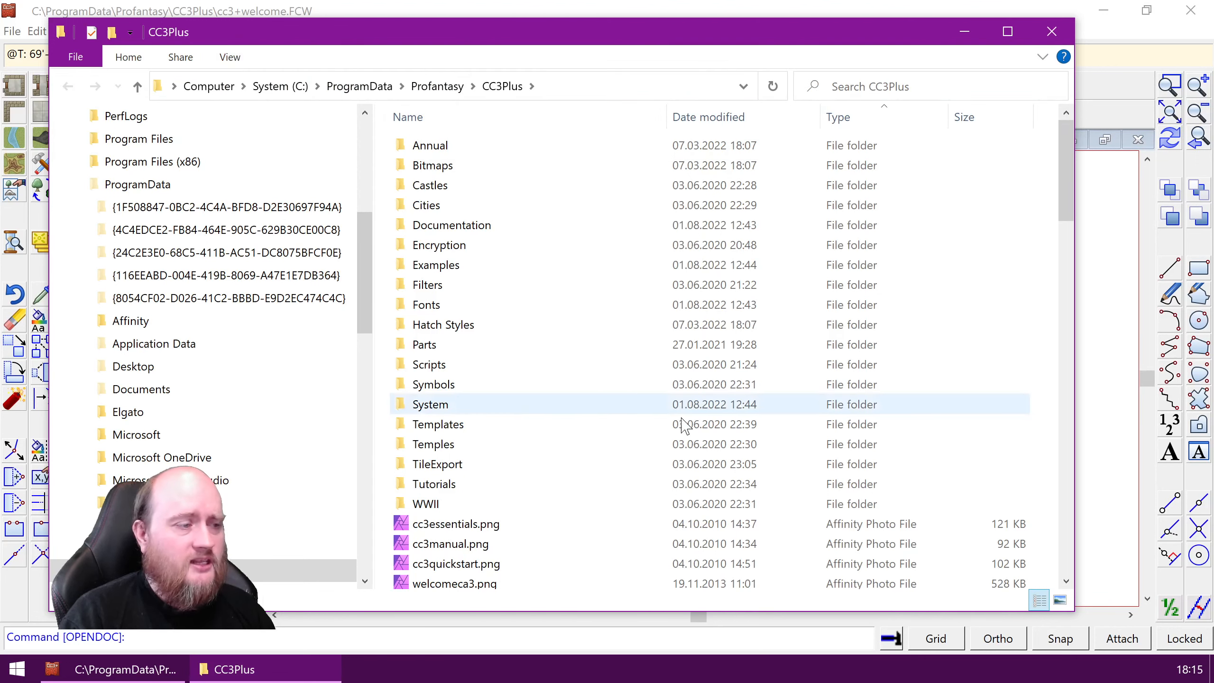
- Select the block of MNU files again, from wwii_nav.MNU back up to AAT.mnu, and deselect it
{"action": "scroll", "coordinate": [636, 416], "scroll_direction": "down", "scroll_amount": 4}
{"action": "scroll", "coordinate": [635, 415], "scroll_direction": "down", "scroll_amount": 4}
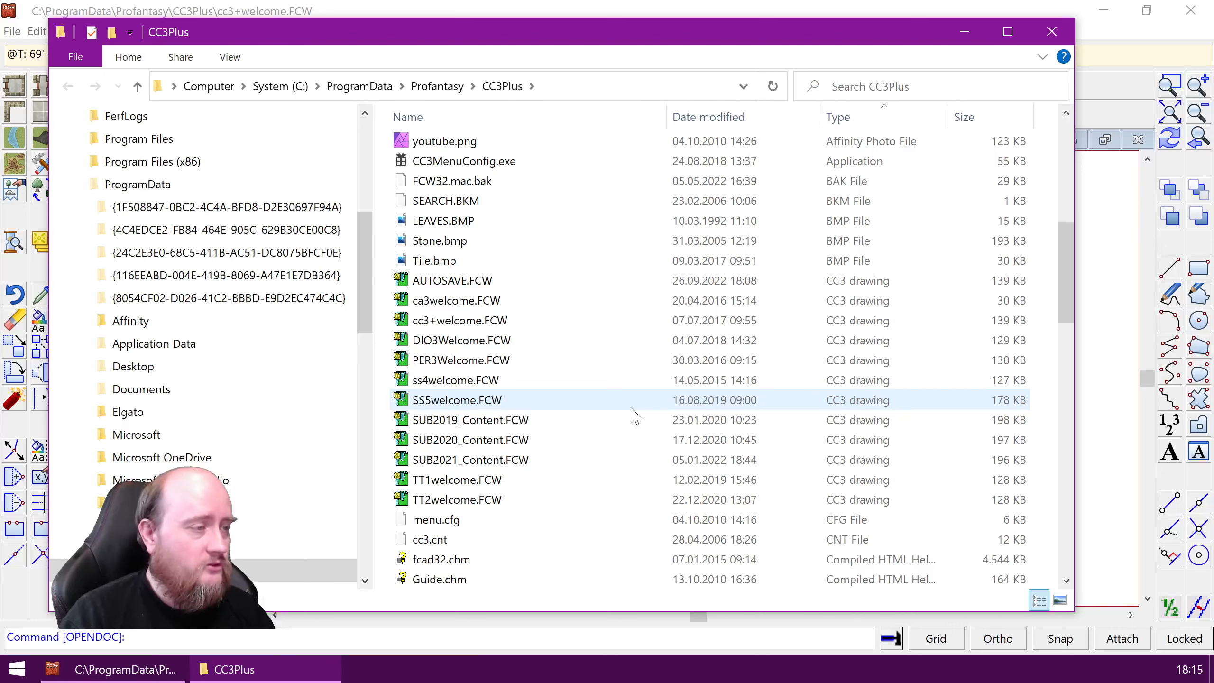
{"action": "scroll", "coordinate": [635, 415], "scroll_direction": "down", "scroll_amount": 17}
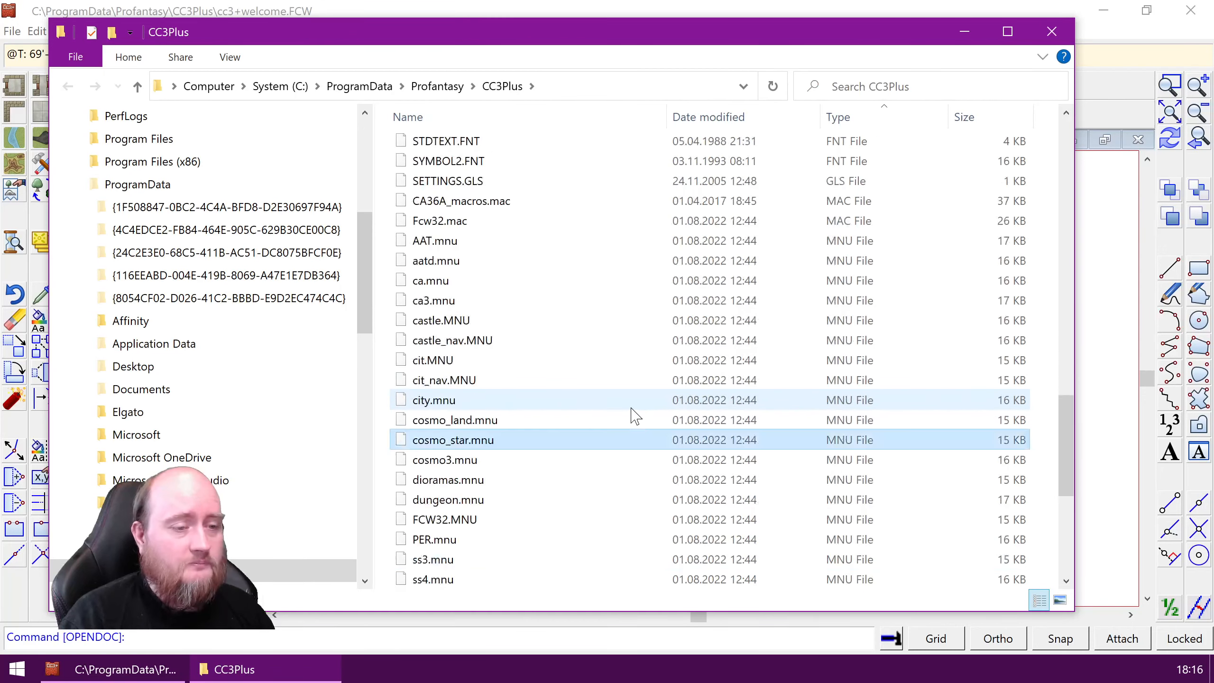
{"action": "scroll", "coordinate": [639, 412], "scroll_direction": "down", "scroll_amount": 1}
{"action": "scroll", "coordinate": [639, 412], "scroll_direction": "up", "scroll_amount": 1}
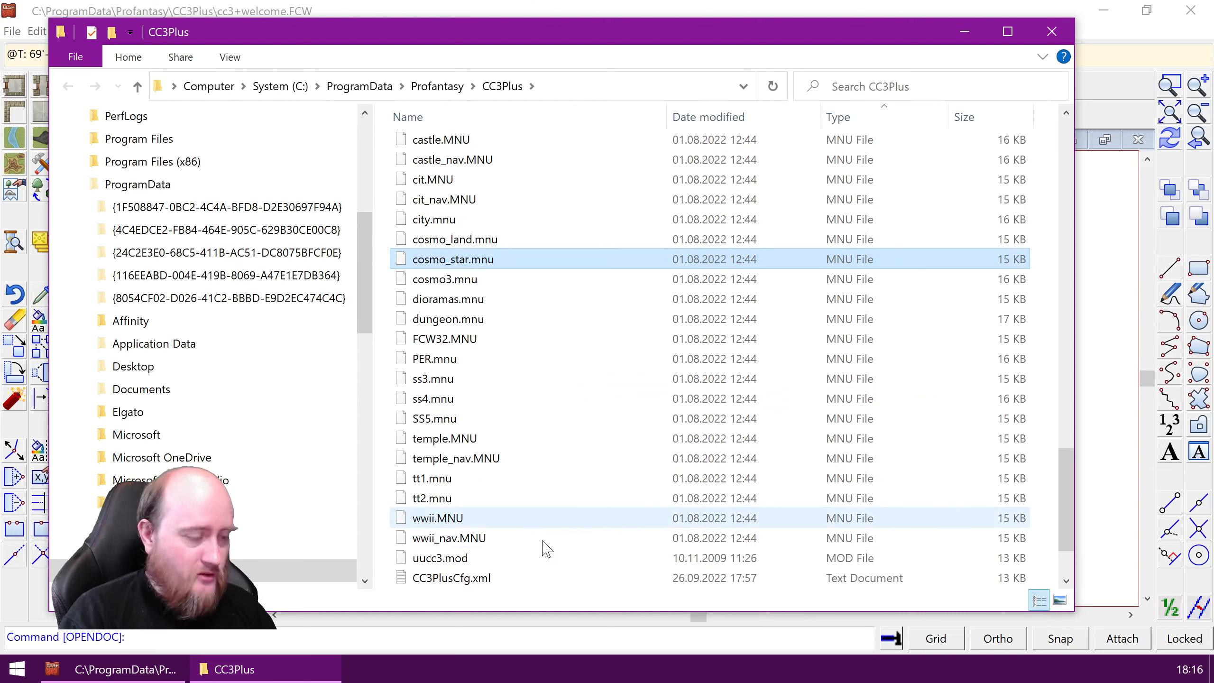
{"action": "left_click", "coordinate": [507, 544]}
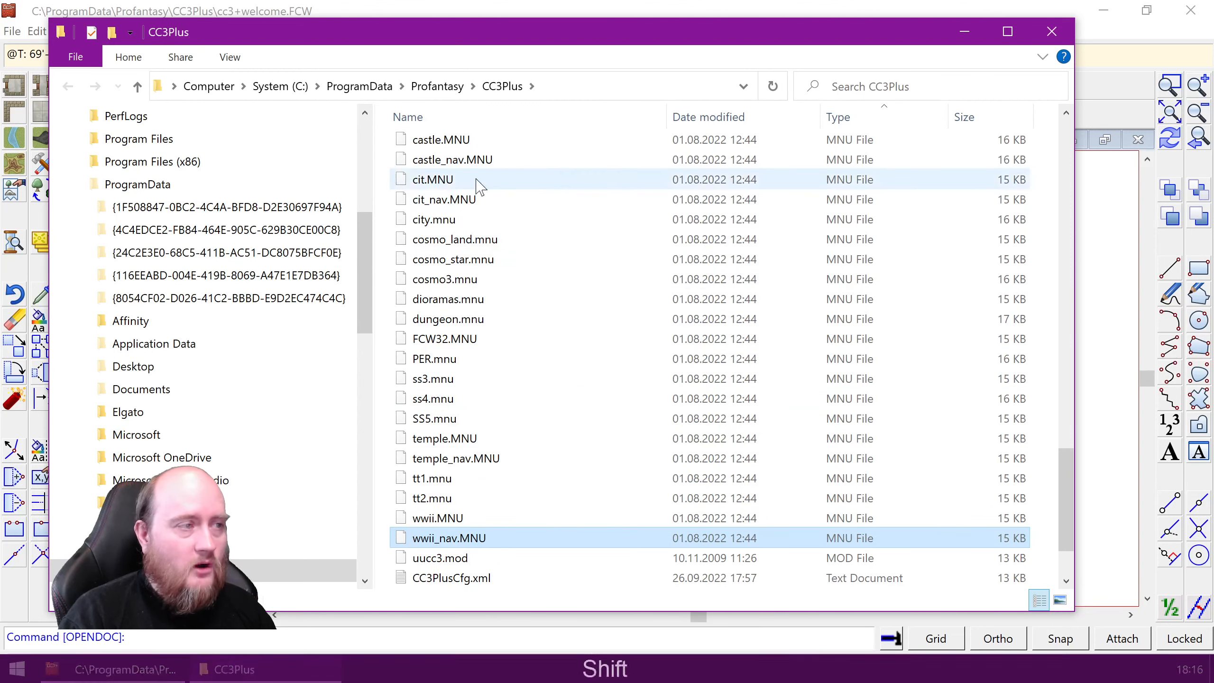
{"action": "scroll", "coordinate": [525, 262], "scroll_direction": "up", "scroll_amount": 4}
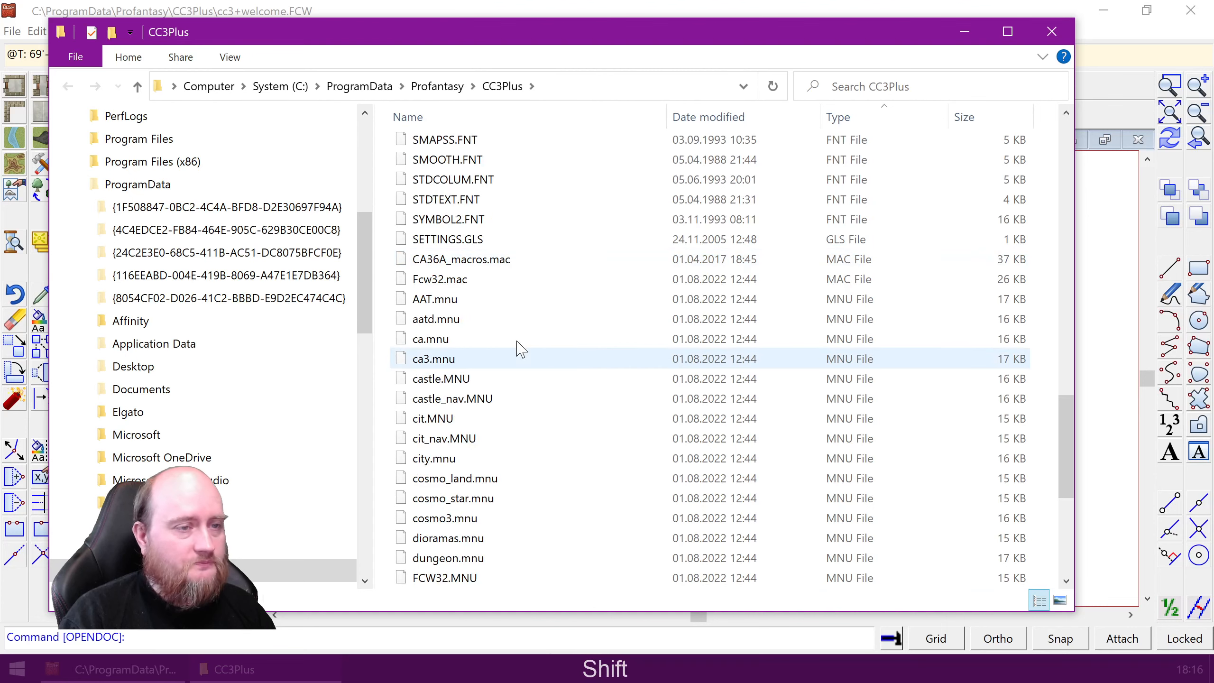
{"action": "left_click", "coordinate": [473, 305], "text": "shift"}
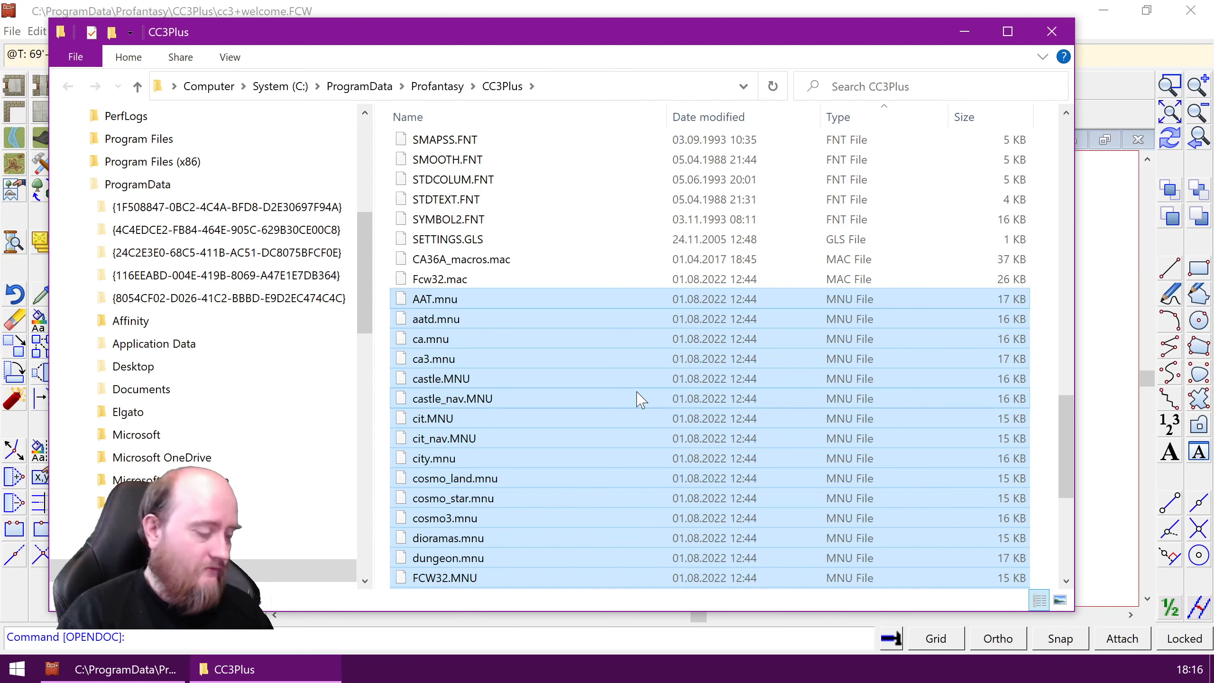
{"action": "left_click", "coordinate": [506, 222]}
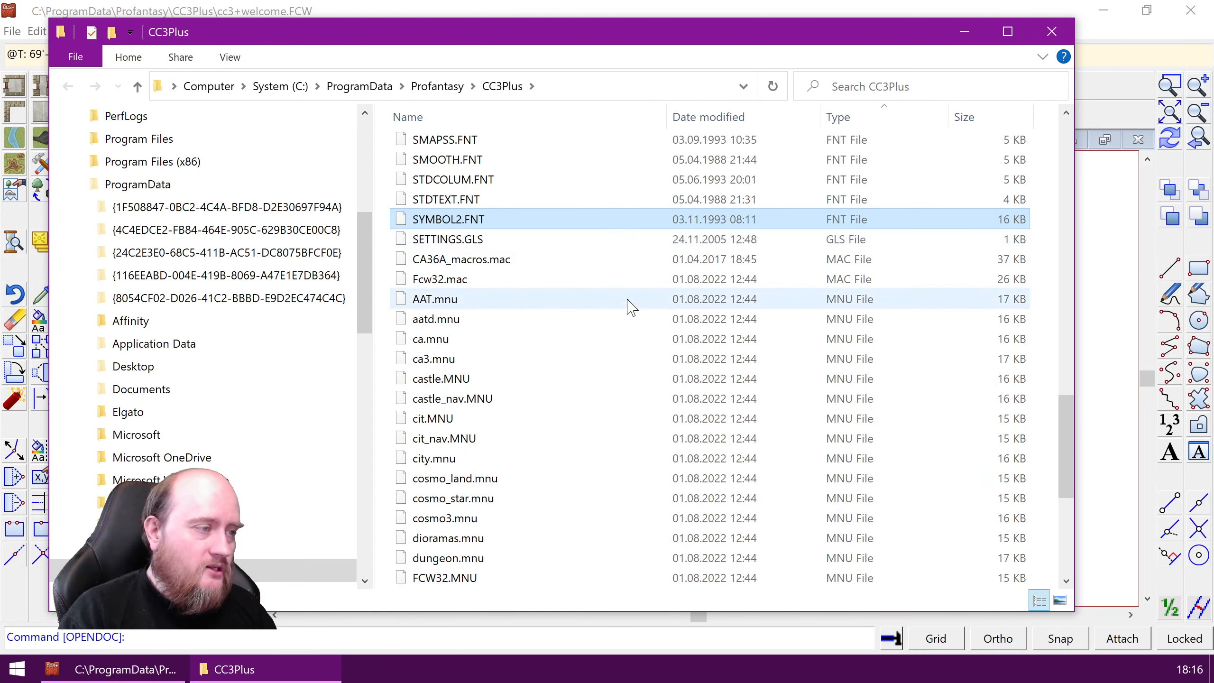
{"action": "scroll", "coordinate": [628, 304], "scroll_direction": "down", "scroll_amount": 2}
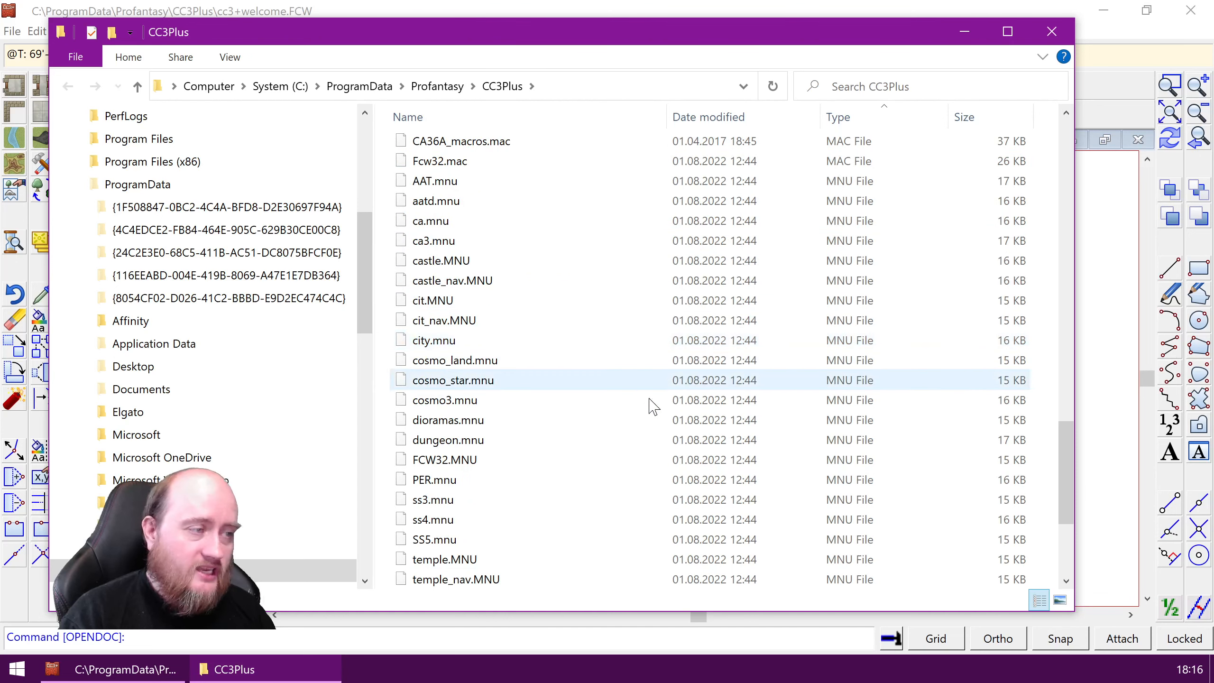
- Select dungeon.mnu, city.mnu and finally FCW32.MNU in the CC3Plus folder
{"action": "left_click", "coordinate": [426, 441]}
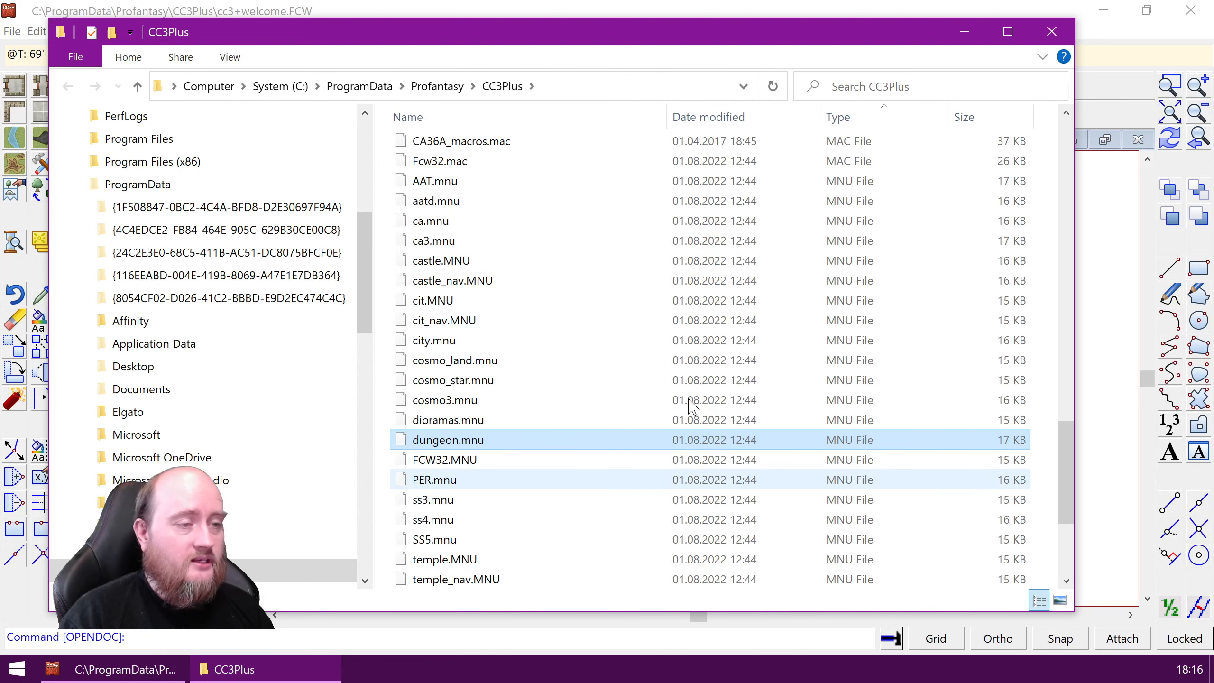
{"action": "left_click", "coordinate": [428, 341]}
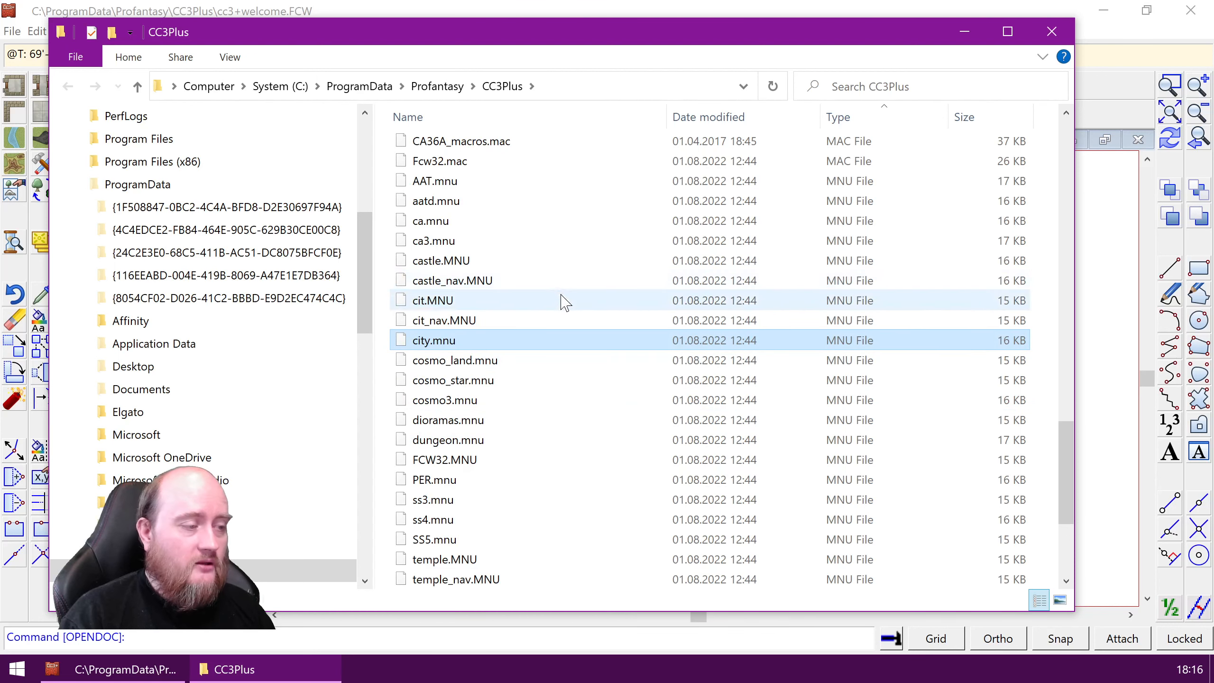
{"action": "scroll", "coordinate": [560, 294], "scroll_direction": "down", "scroll_amount": 1}
{"action": "left_click", "coordinate": [469, 399]}
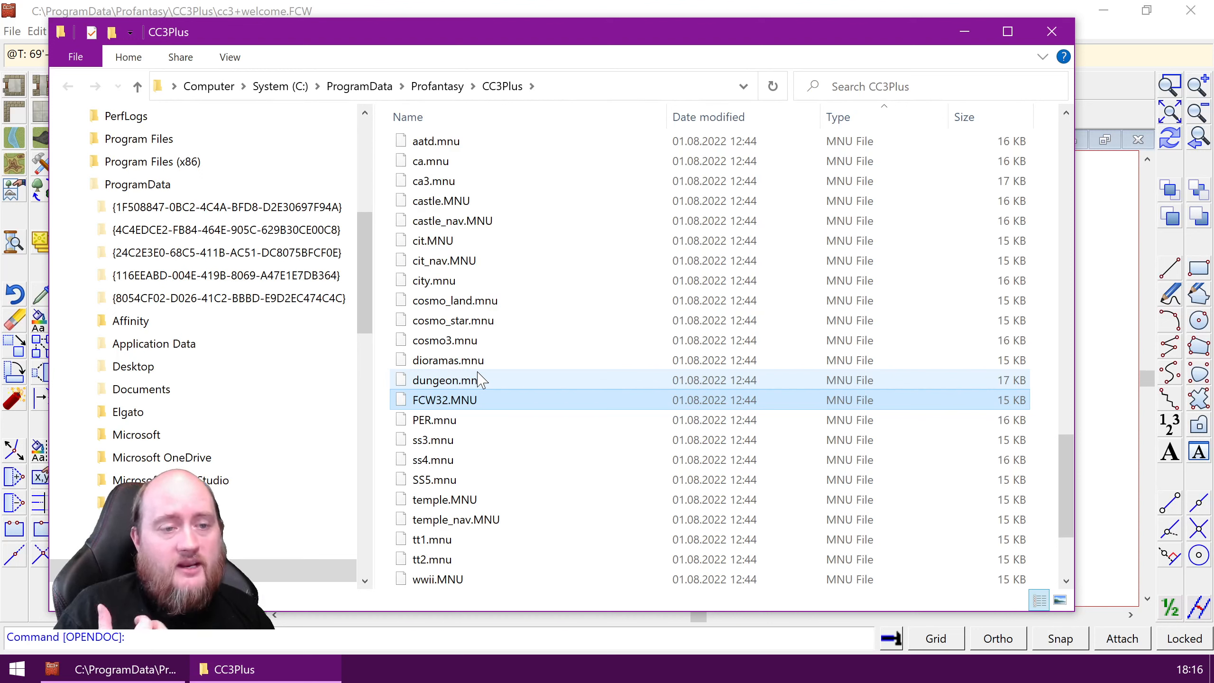
- Open FCW32.MNU with Notepad and set Notepad as the default application for all .MNU files
{"action": "double_click", "coordinate": [476, 400]}
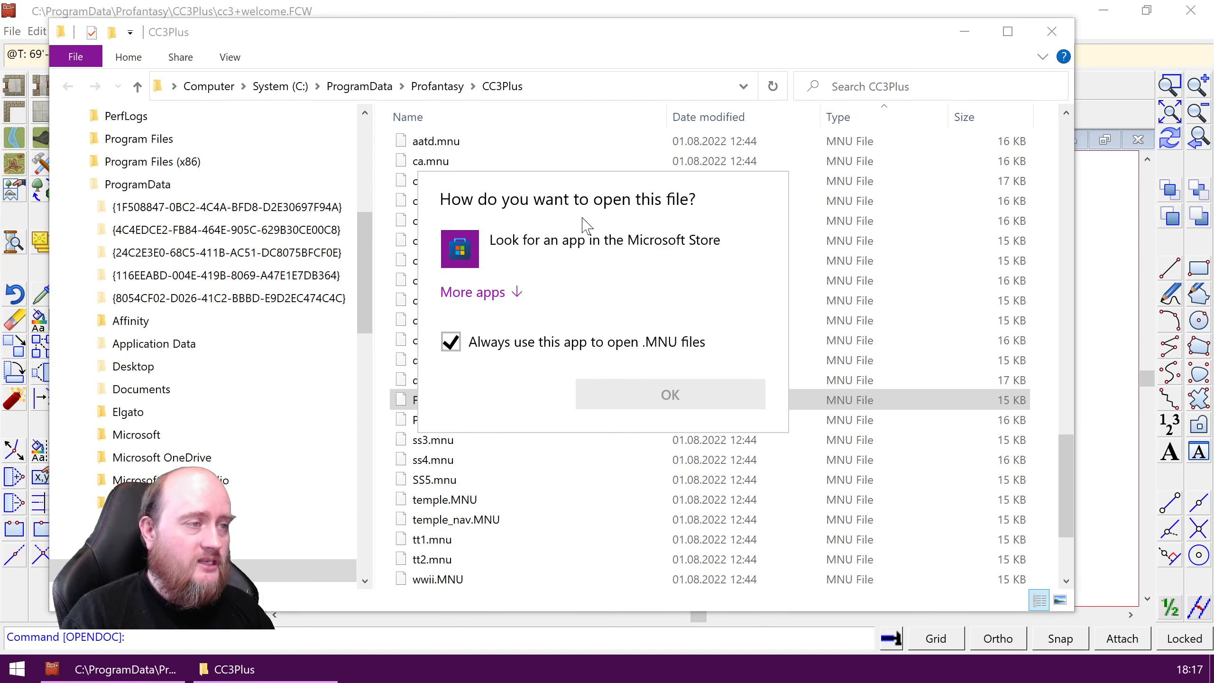
{"action": "left_click", "coordinate": [495, 292]}
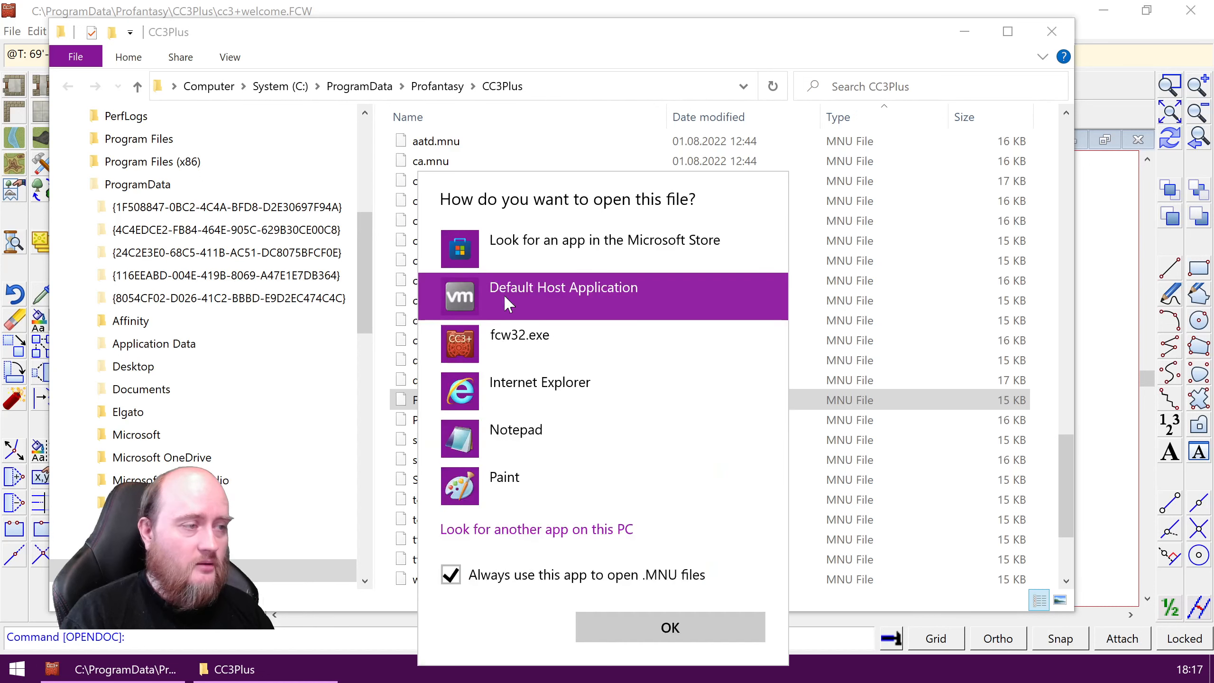
{"action": "left_click", "coordinate": [507, 437]}
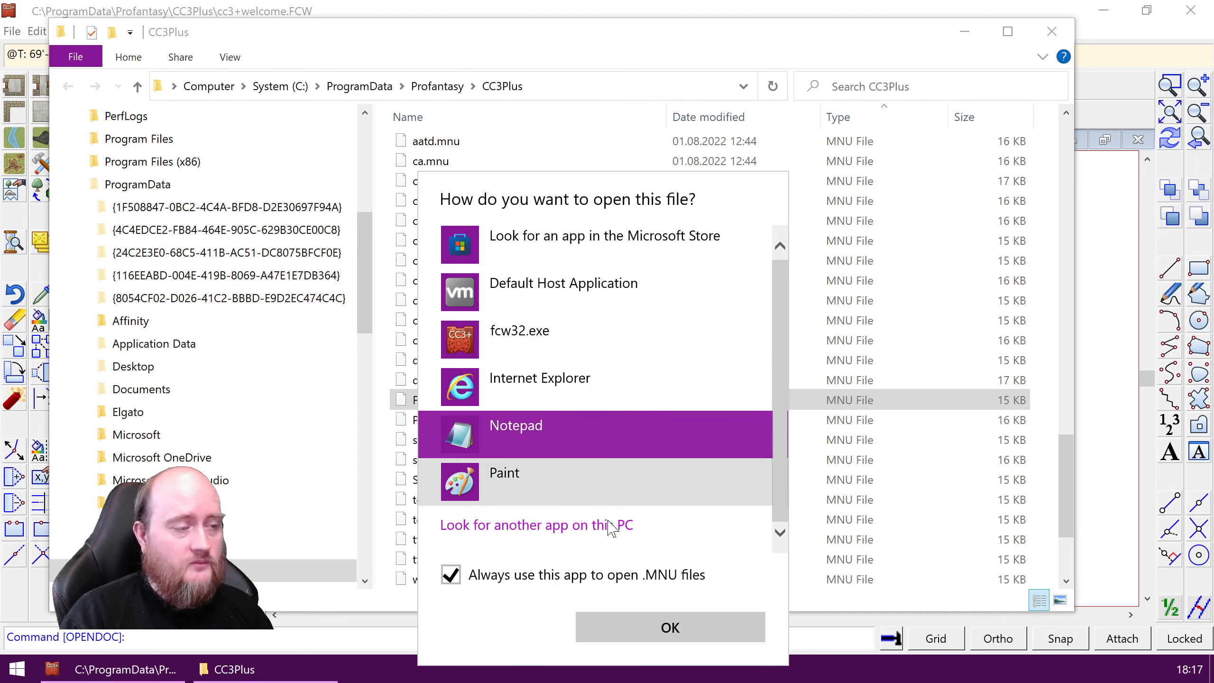
{"action": "left_click", "coordinate": [659, 636]}
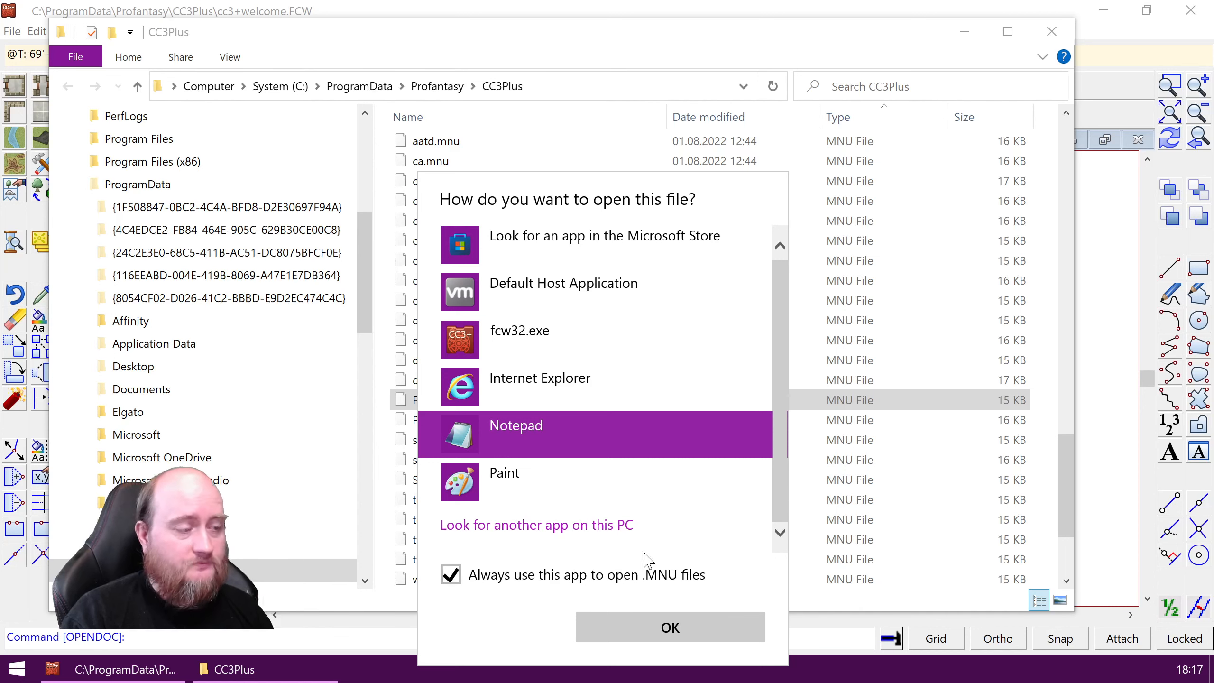
{"action": "left_click", "coordinate": [685, 633]}
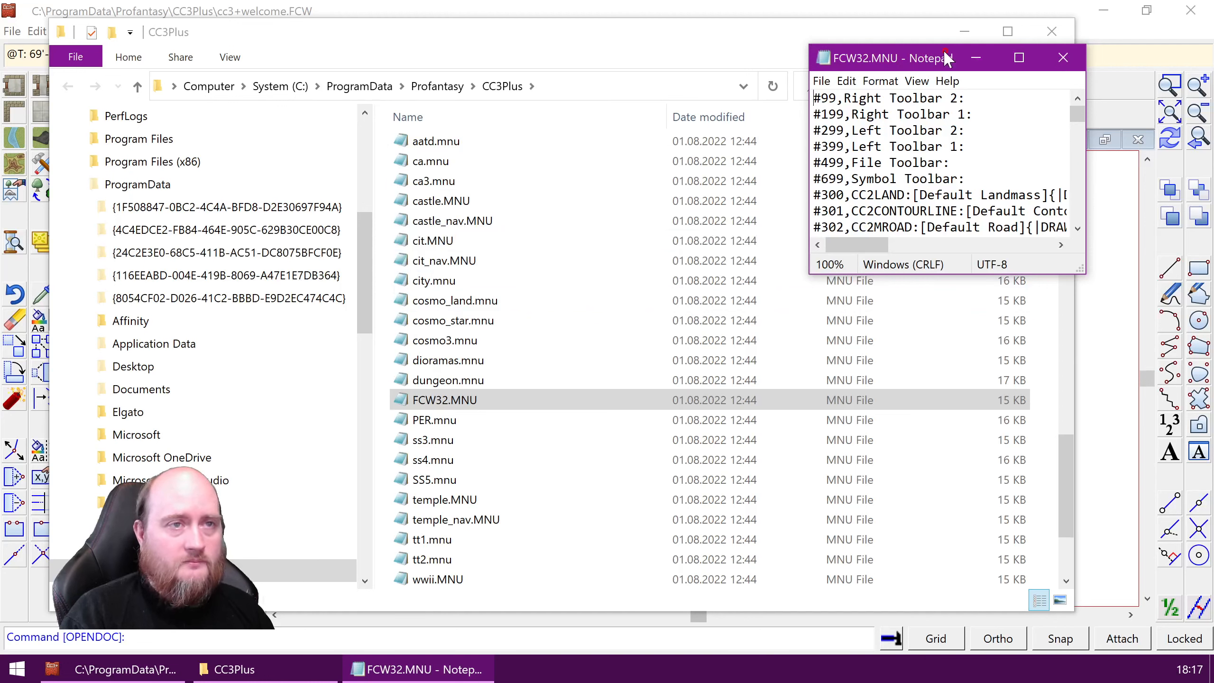
- Enlarge the Notepad window, minimize the CC3Plus folder window, and place Notepad over the drawing area with the toolbars uncovered
{"action": "left_click_drag", "start_coordinate": [945, 51], "coordinate": [392, 73]}
{"action": "left_click_drag", "start_coordinate": [524, 292], "coordinate": [978, 540]}
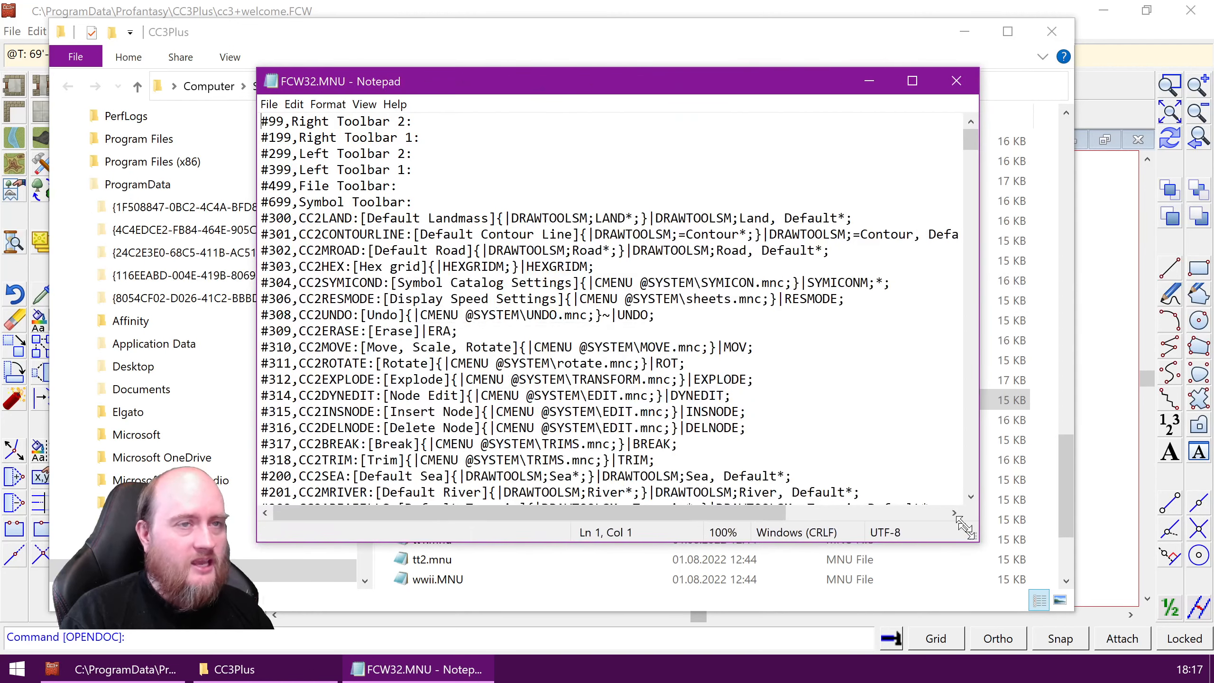
{"action": "left_click", "coordinate": [965, 32]}
{"action": "left_click_drag", "start_coordinate": [632, 85], "coordinate": [635, 147]}
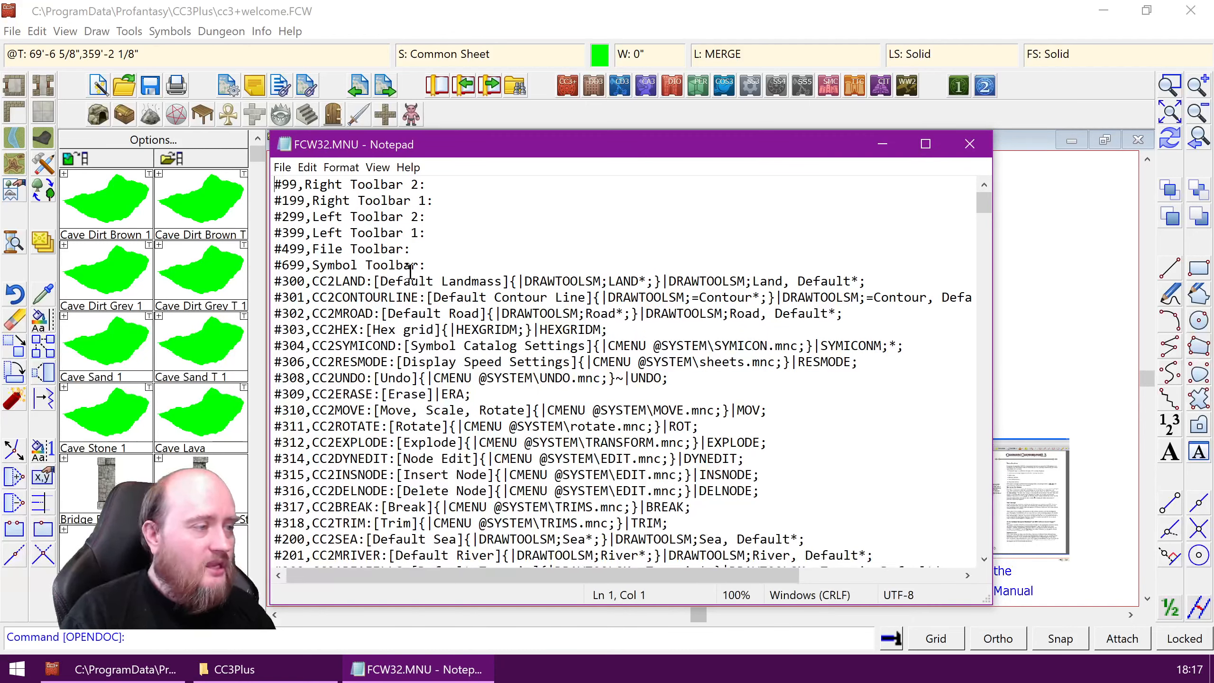
- Highlight the toolbar header lines from #99 Right Toolbar 2 to #699 Symbol Toolbar in FCW32.MNU
{"action": "left_click_drag", "start_coordinate": [428, 271], "coordinate": [271, 184]}
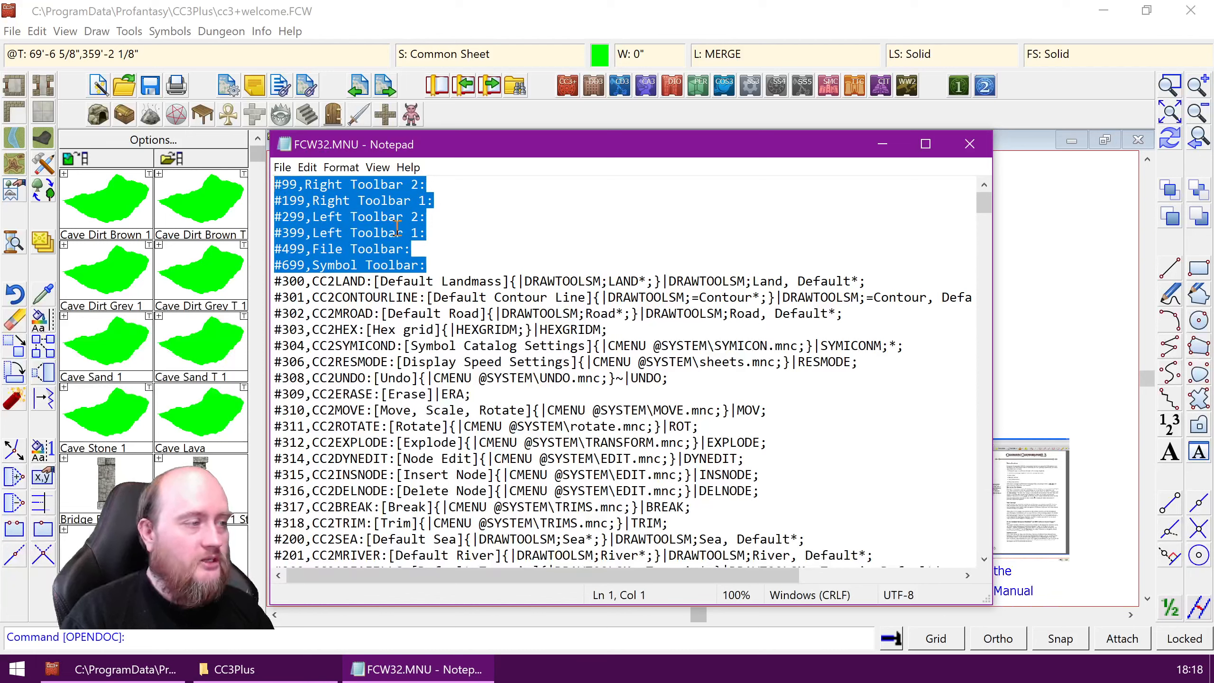
{"action": "left_click", "coordinate": [436, 239]}
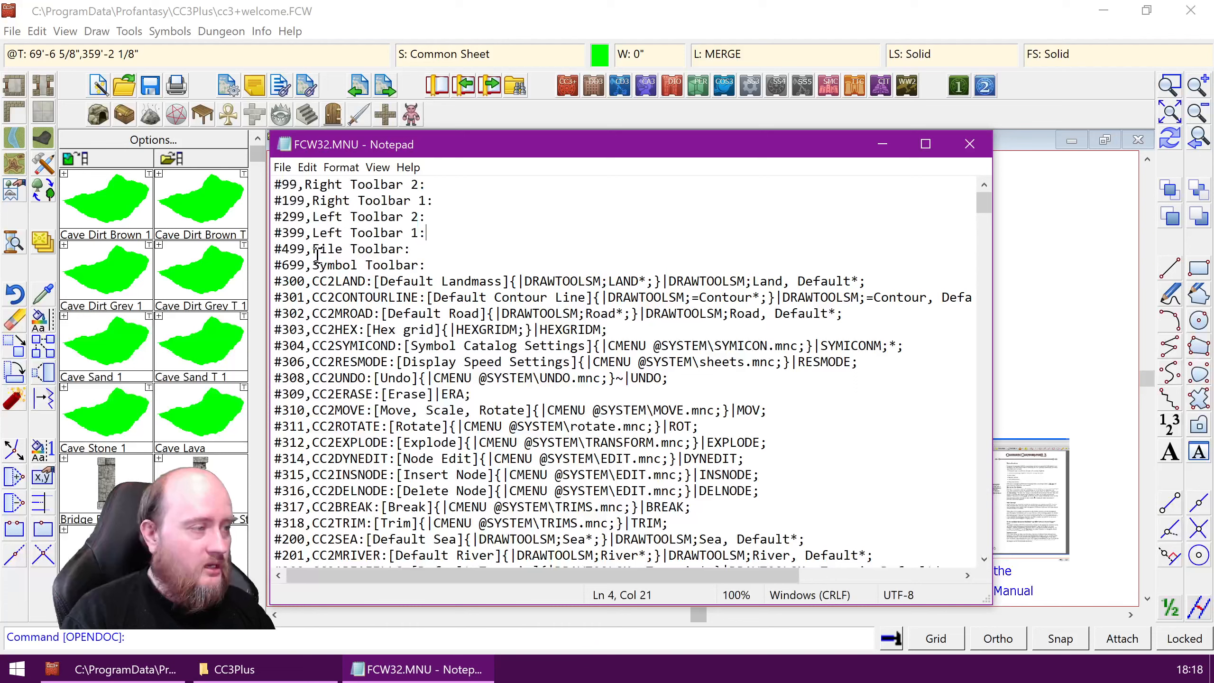
{"action": "left_click_drag", "start_coordinate": [311, 266], "coordinate": [264, 176]}
{"action": "left_click", "coordinate": [432, 234]}
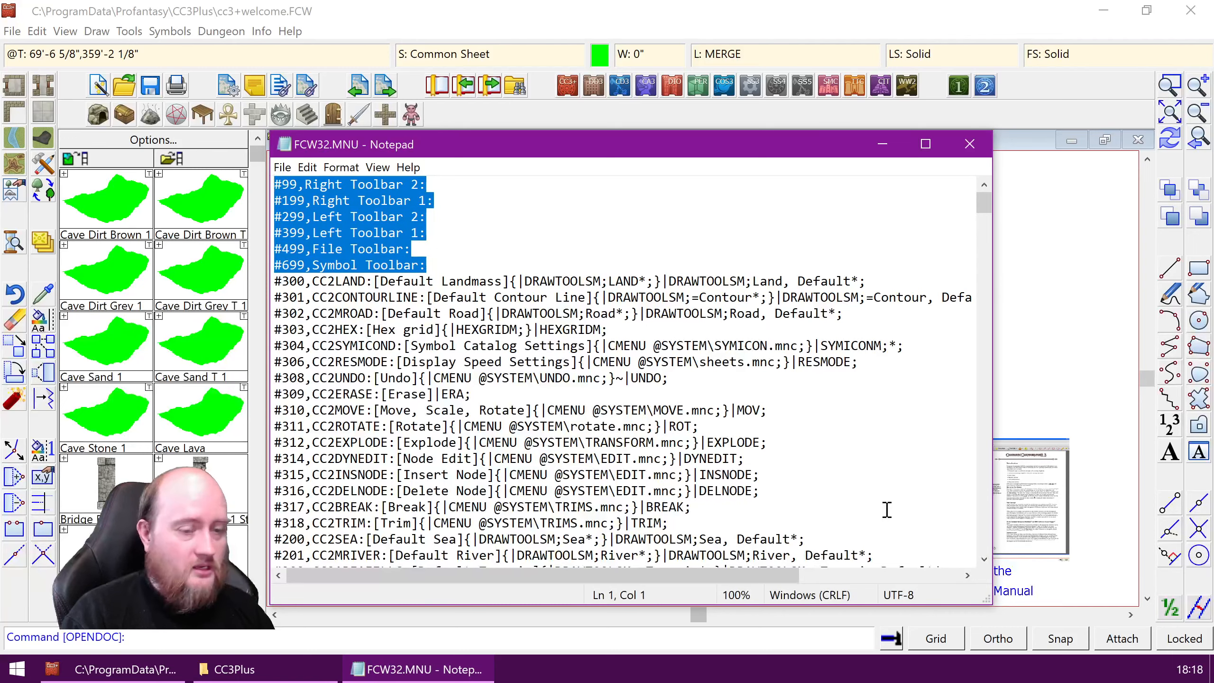
- Switch to CC3+, compare the toolbar names in the Select Screen Tools dialog with the header lines, and cancel the dialog
{"action": "left_click", "coordinate": [853, 26]}
{"action": "left_click", "coordinate": [893, 640]}
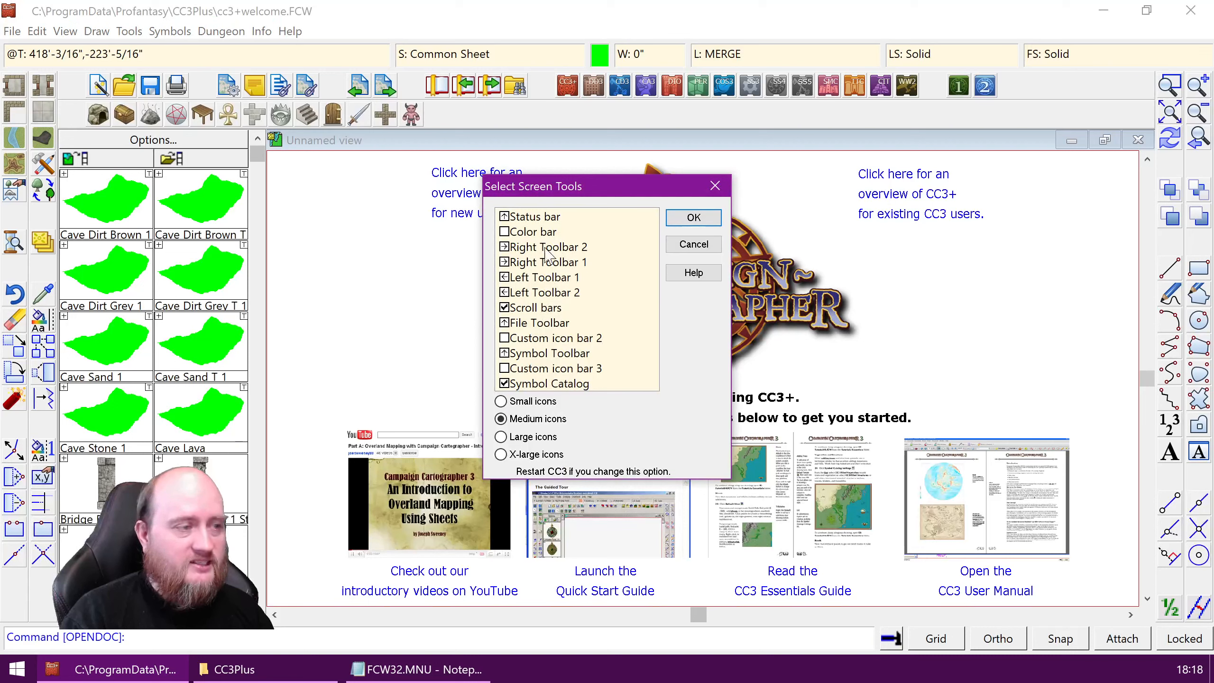
{"action": "left_click", "coordinate": [693, 243]}
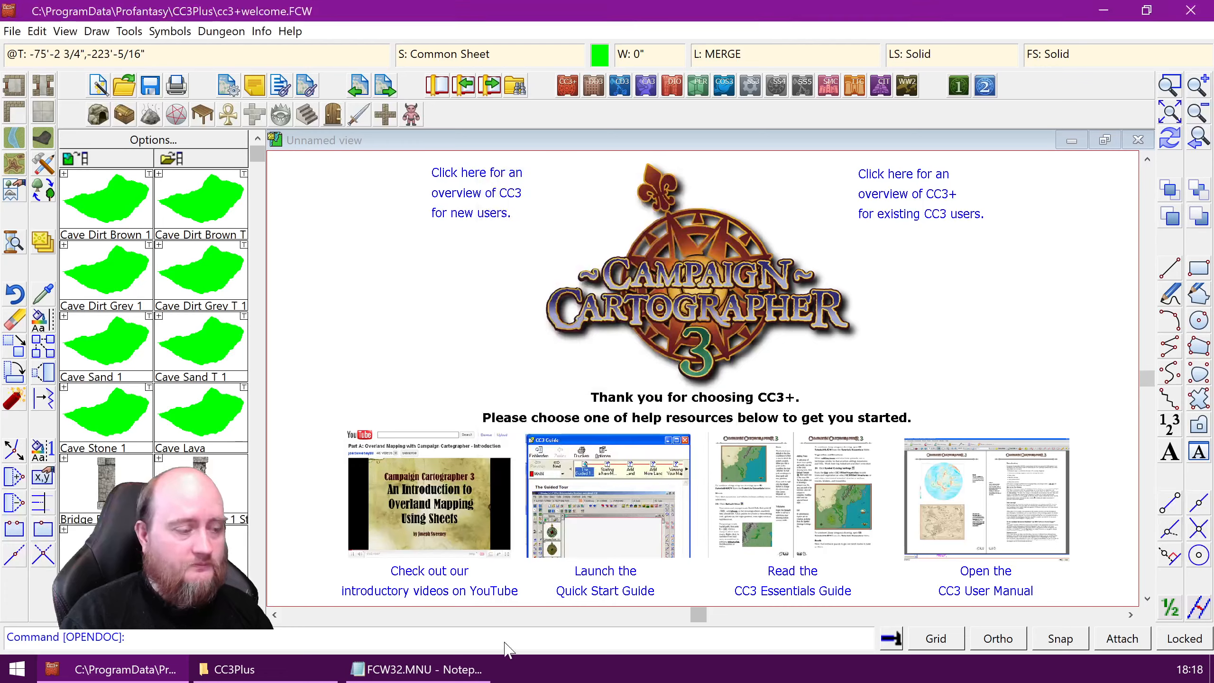
- Return to FCW32.MNU in Notepad and highlight the command entries from #300 CC2LAND to #318 CC2TRIM
{"action": "left_click", "coordinate": [459, 669]}
{"action": "left_click", "coordinate": [419, 329]}
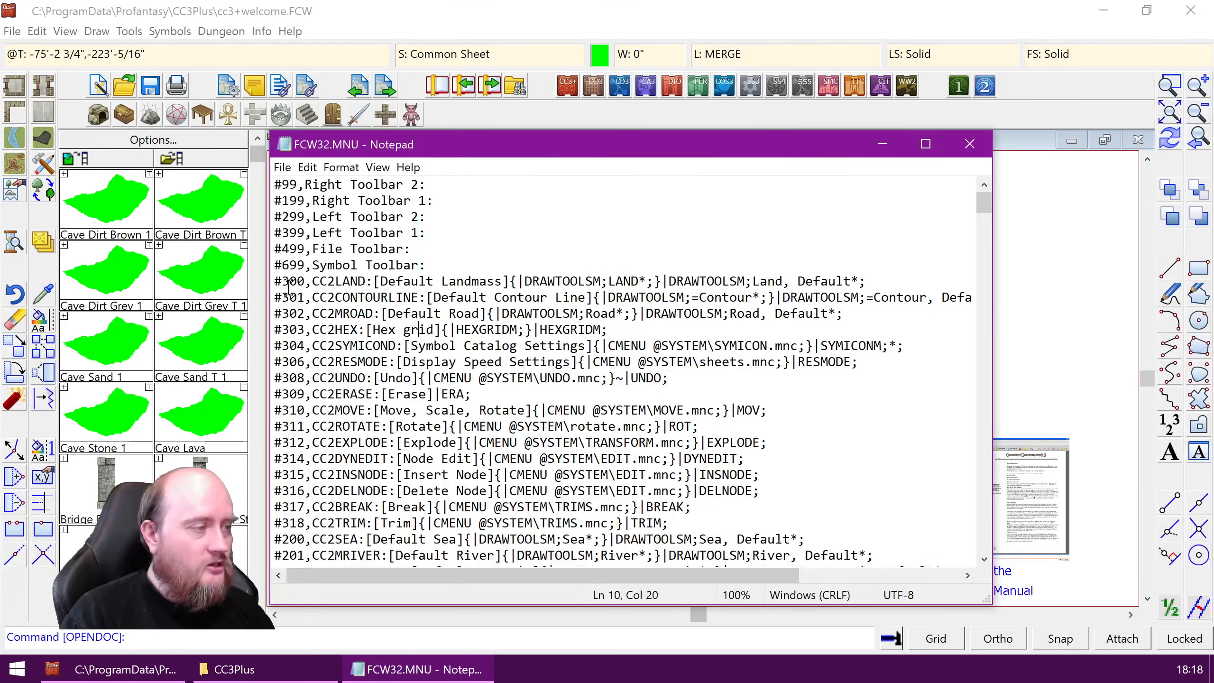
{"action": "left_click_drag", "start_coordinate": [277, 282], "coordinate": [721, 519]}
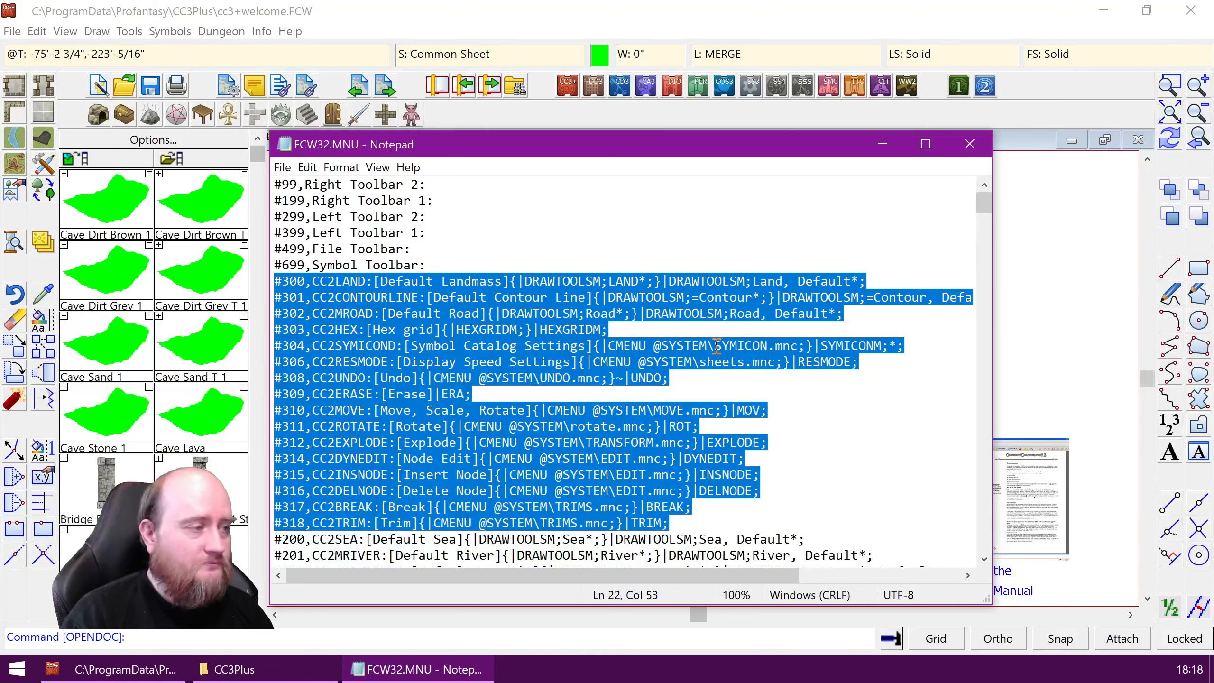
{"action": "left_click", "coordinate": [447, 234]}
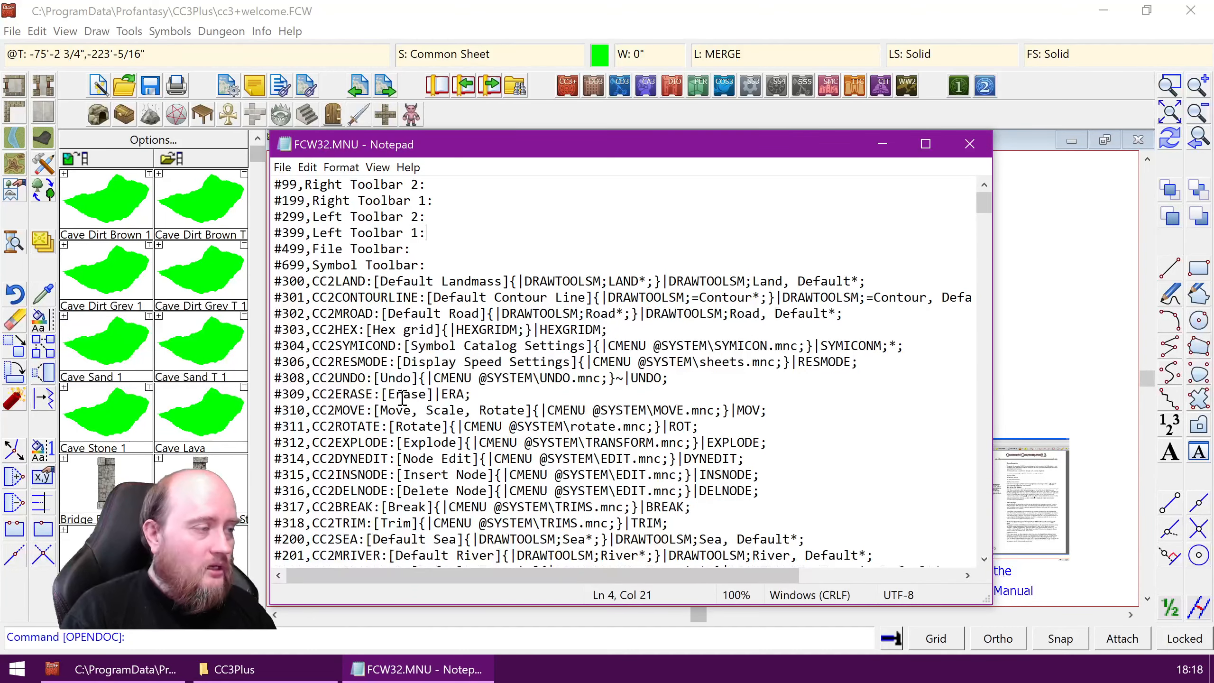
- Highlight the complete #309 CC2ERASE definition line and clear the selection
{"action": "scroll", "coordinate": [409, 385], "scroll_direction": "down", "scroll_amount": 1}
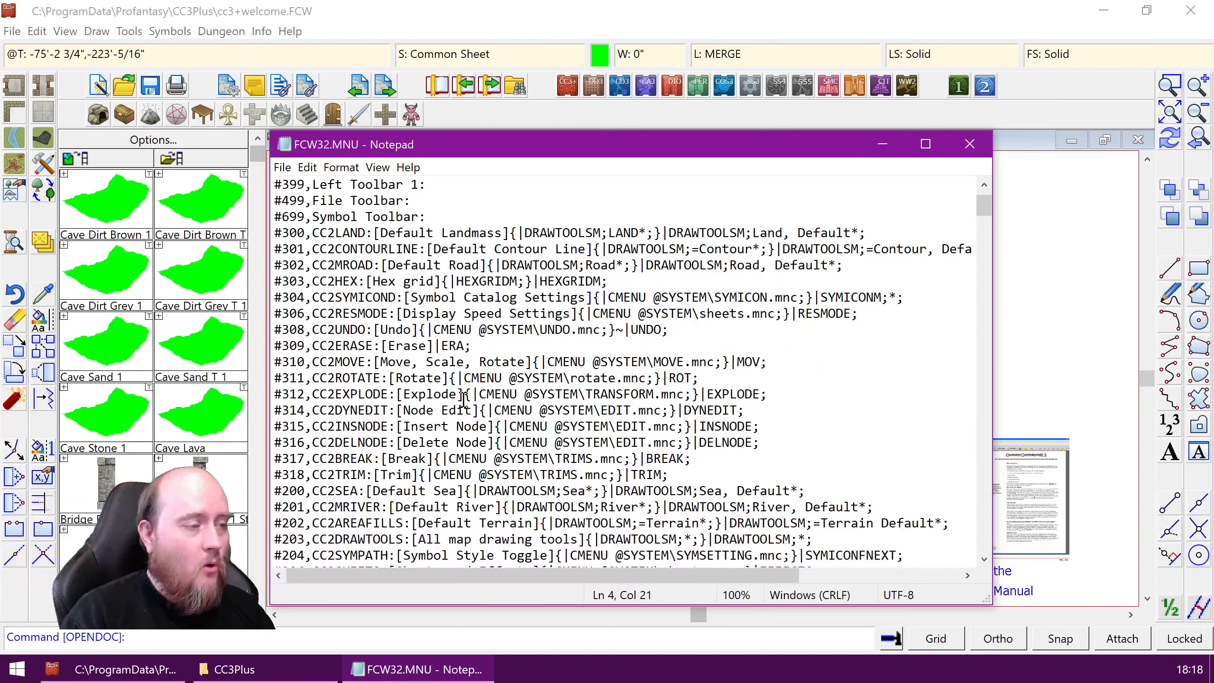
{"action": "left_click_drag", "start_coordinate": [480, 345], "coordinate": [278, 355]}
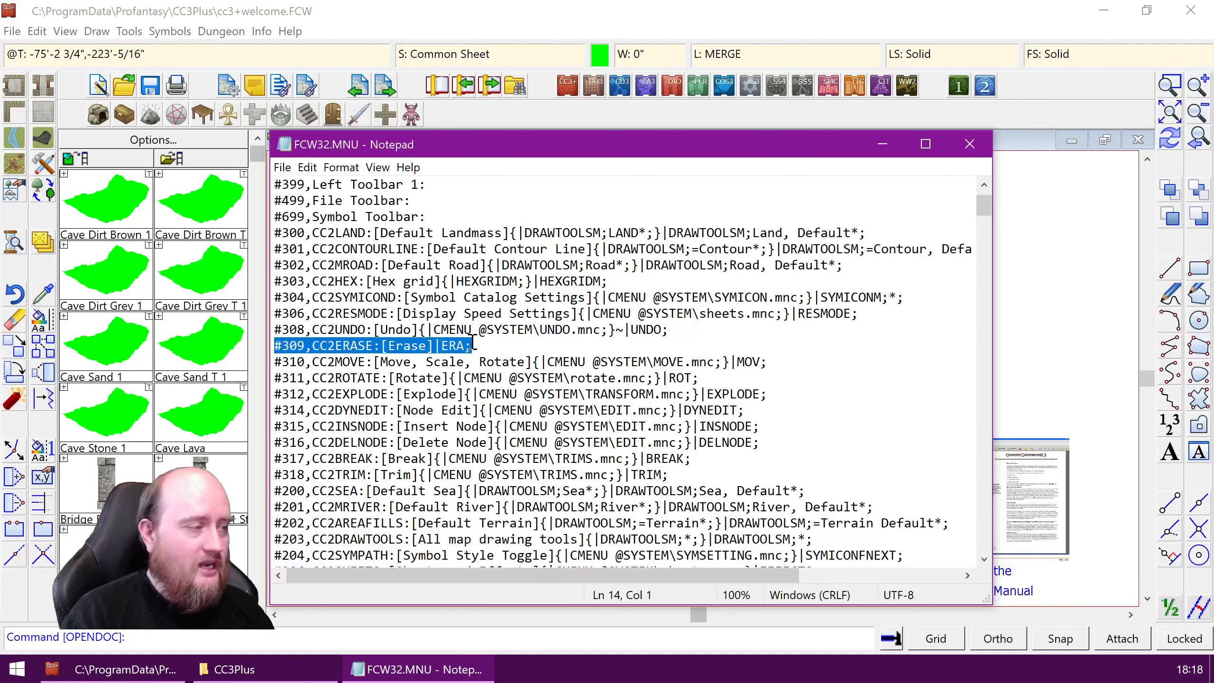
{"action": "left_click", "coordinate": [381, 362]}
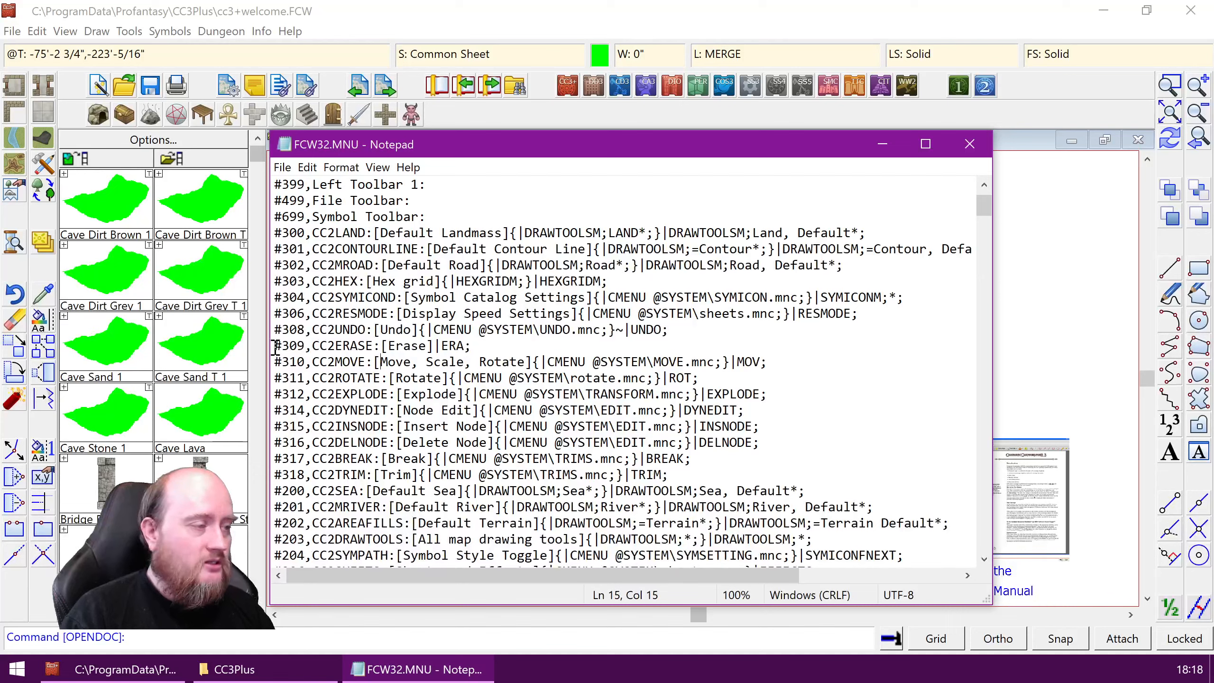
- Examine the numbering of the Erase entry by highlighting #309, its leading digit 3 and its last digits 09
{"action": "left_click_drag", "start_coordinate": [276, 346], "coordinate": [303, 345]}
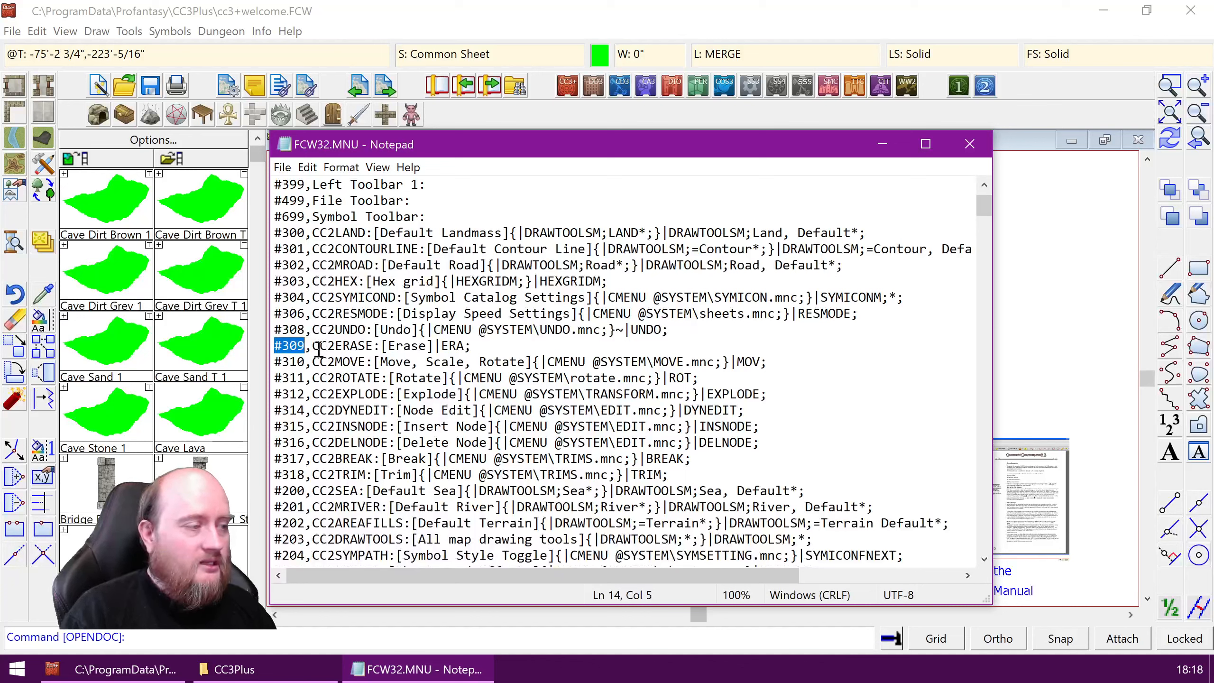
{"action": "left_click", "coordinate": [291, 353]}
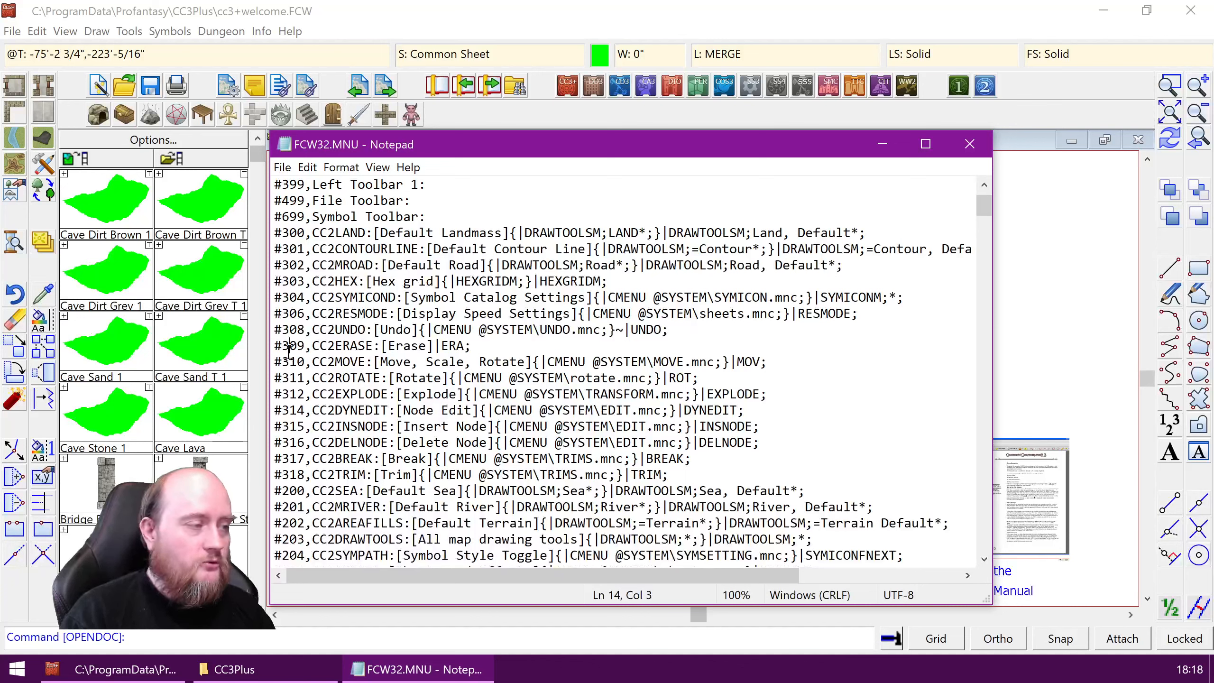
{"action": "left_click_drag", "start_coordinate": [287, 351], "coordinate": [282, 351]}
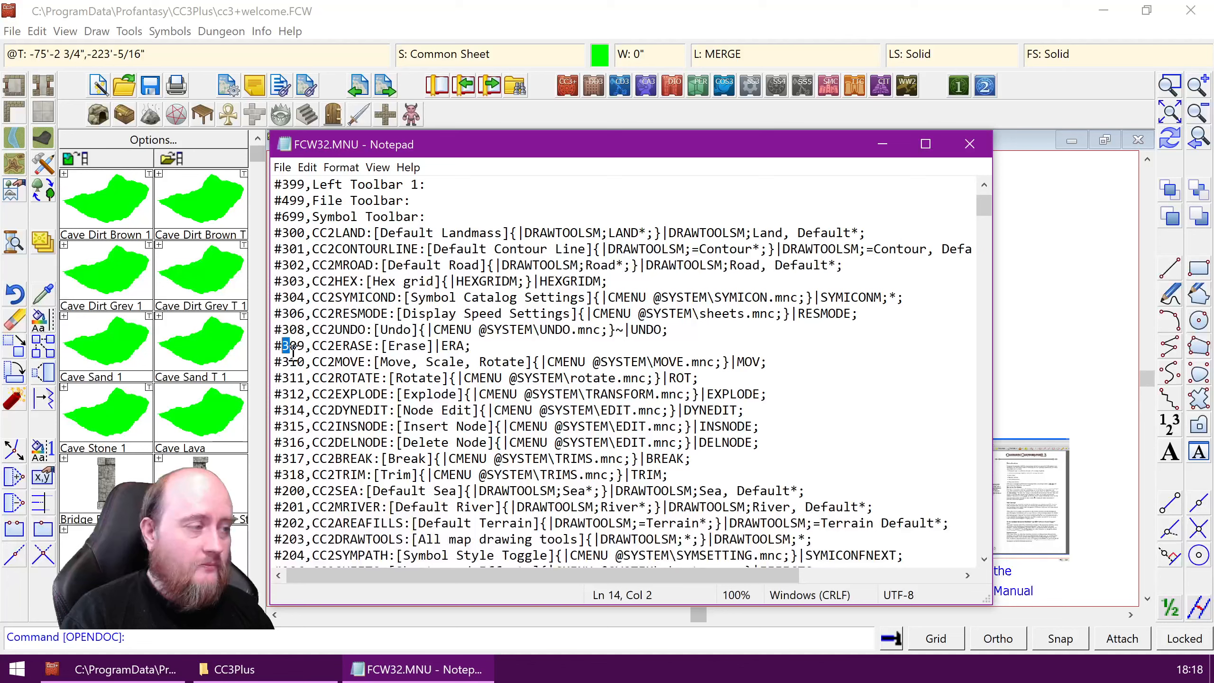
{"action": "left_click_drag", "start_coordinate": [293, 346], "coordinate": [306, 344]}
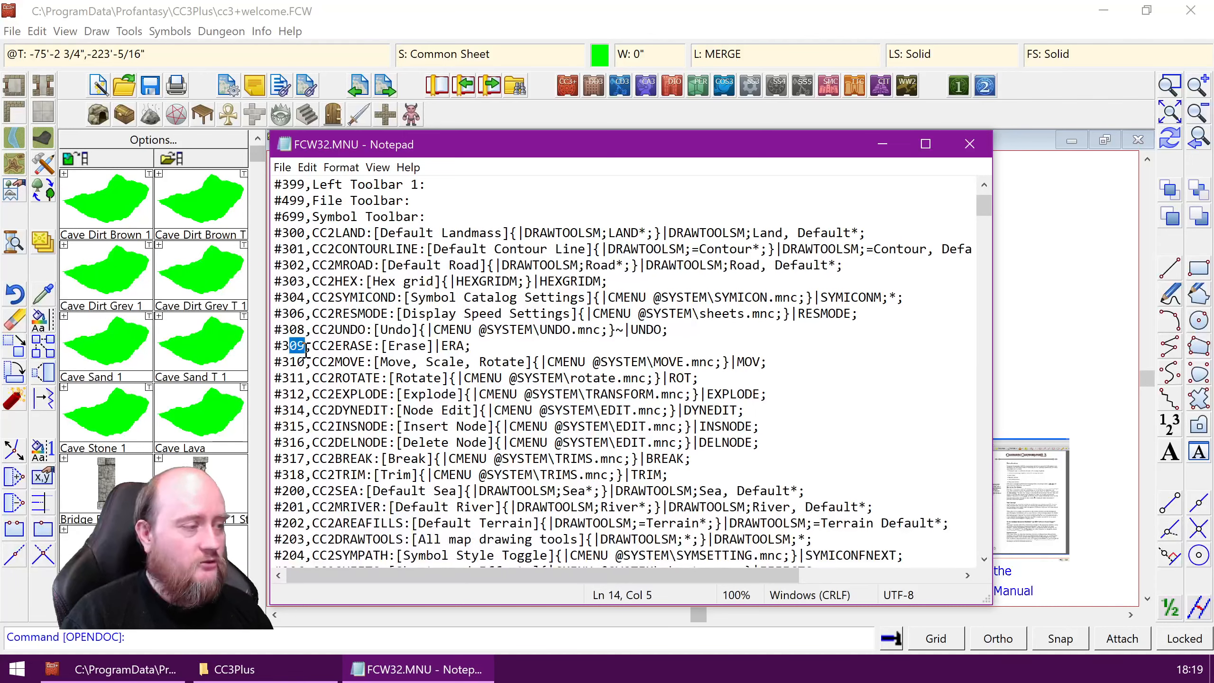
{"action": "scroll", "coordinate": [307, 346], "scroll_direction": "up", "scroll_amount": 1}
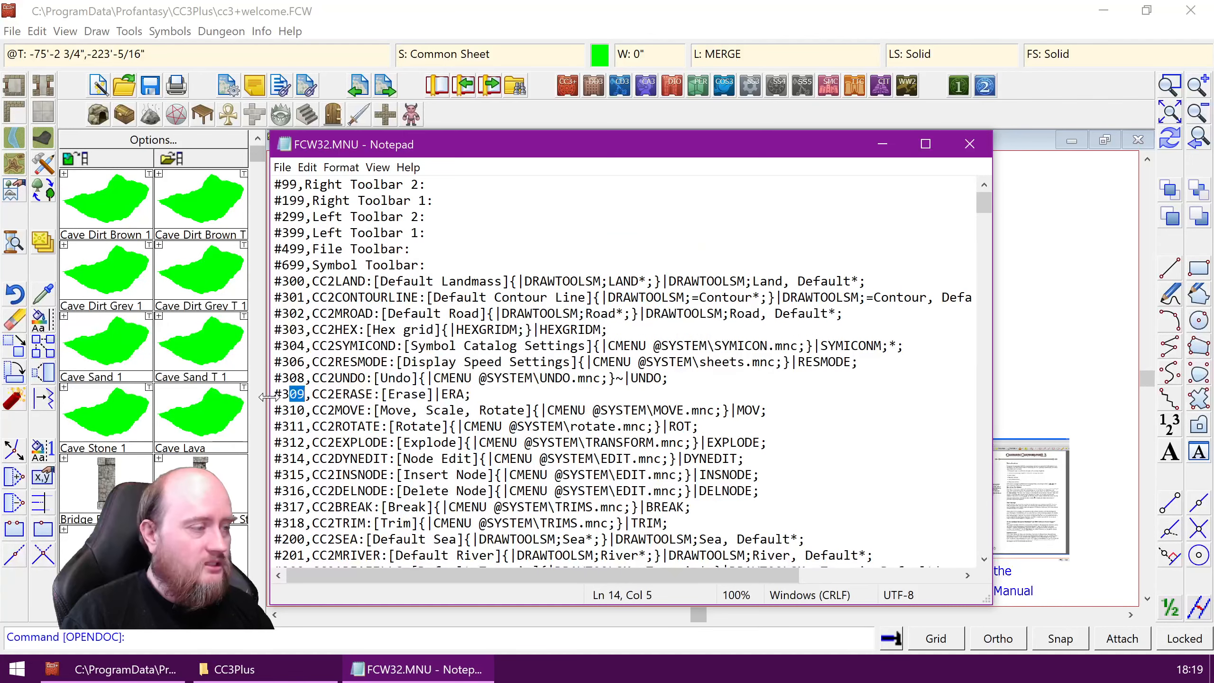
{"action": "left_click_drag", "start_coordinate": [283, 395], "coordinate": [290, 395]}
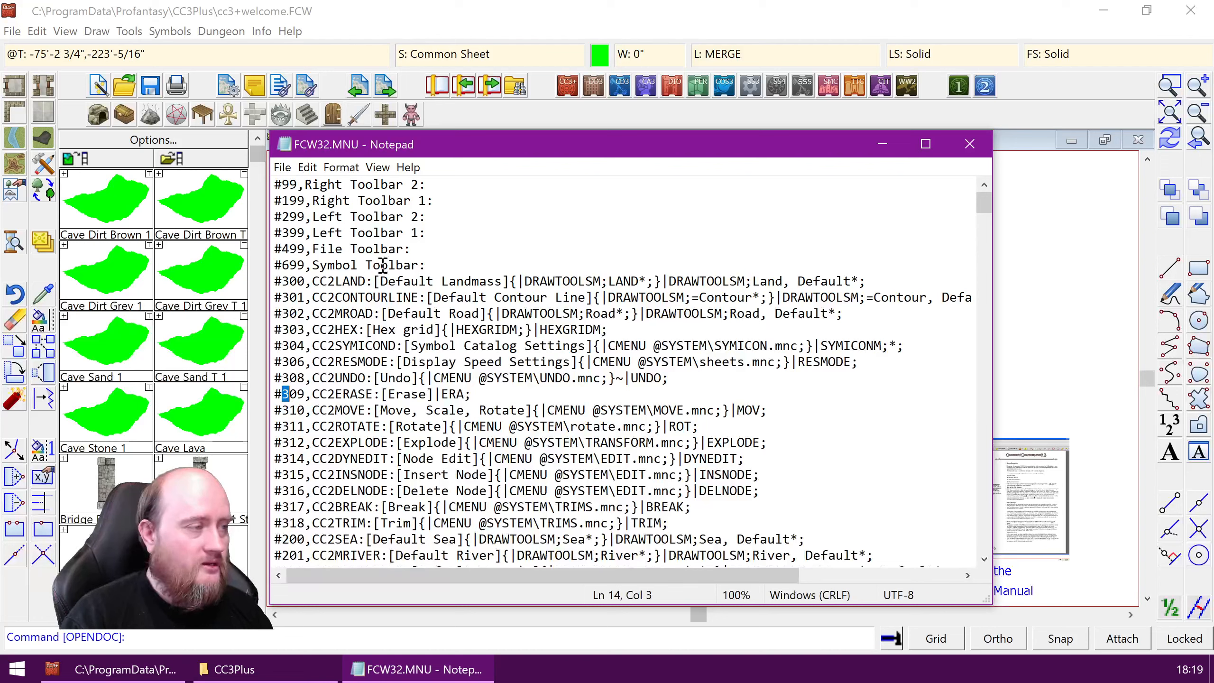
- Highlight the block of toolbar header lines again, and single out the #399 Left Toolbar 1 line
{"action": "left_click_drag", "start_coordinate": [427, 266], "coordinate": [276, 185]}
{"action": "left_click", "coordinate": [320, 233]}
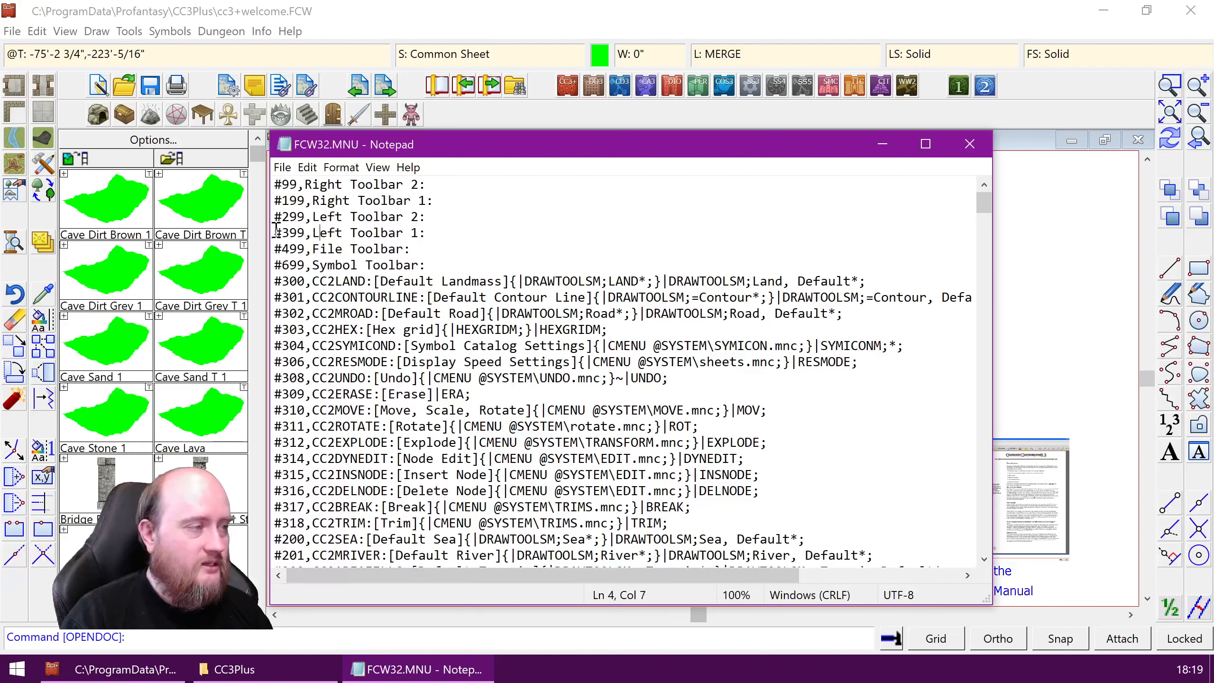
{"action": "left_click_drag", "start_coordinate": [275, 233], "coordinate": [432, 232]}
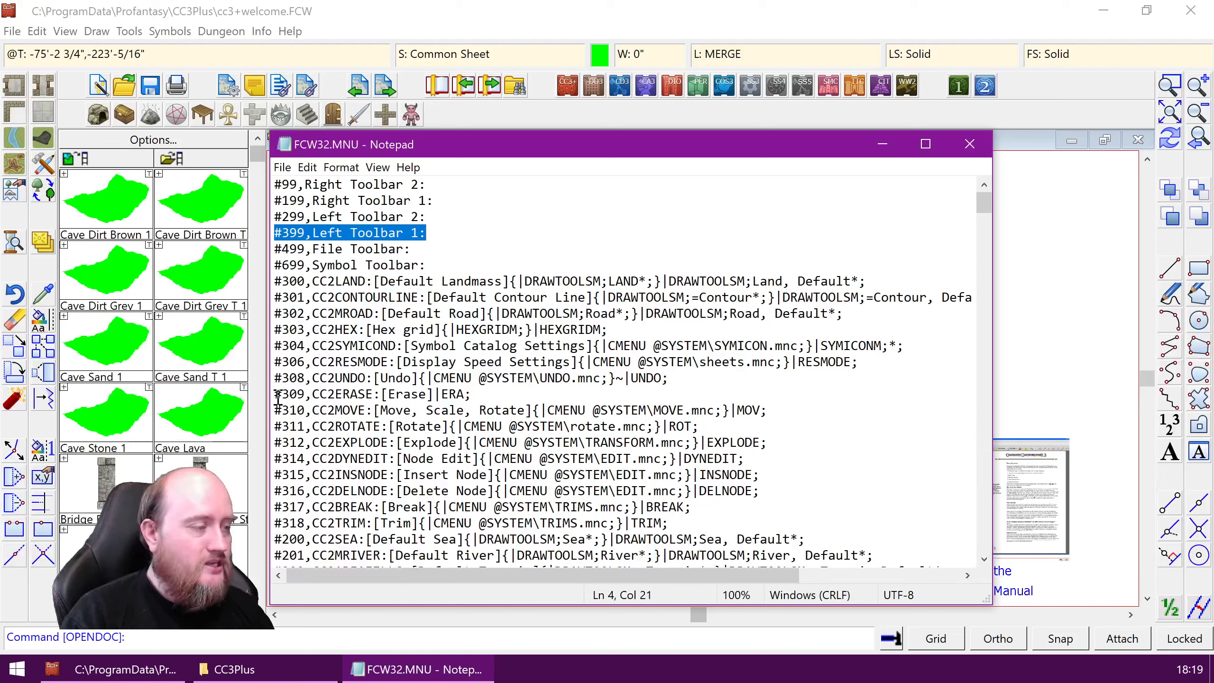
- Match the Erase entry's number #309 to its position on the left toolbar and mark the start of its Erase label
{"action": "left_click_drag", "start_coordinate": [275, 394], "coordinate": [305, 396]}
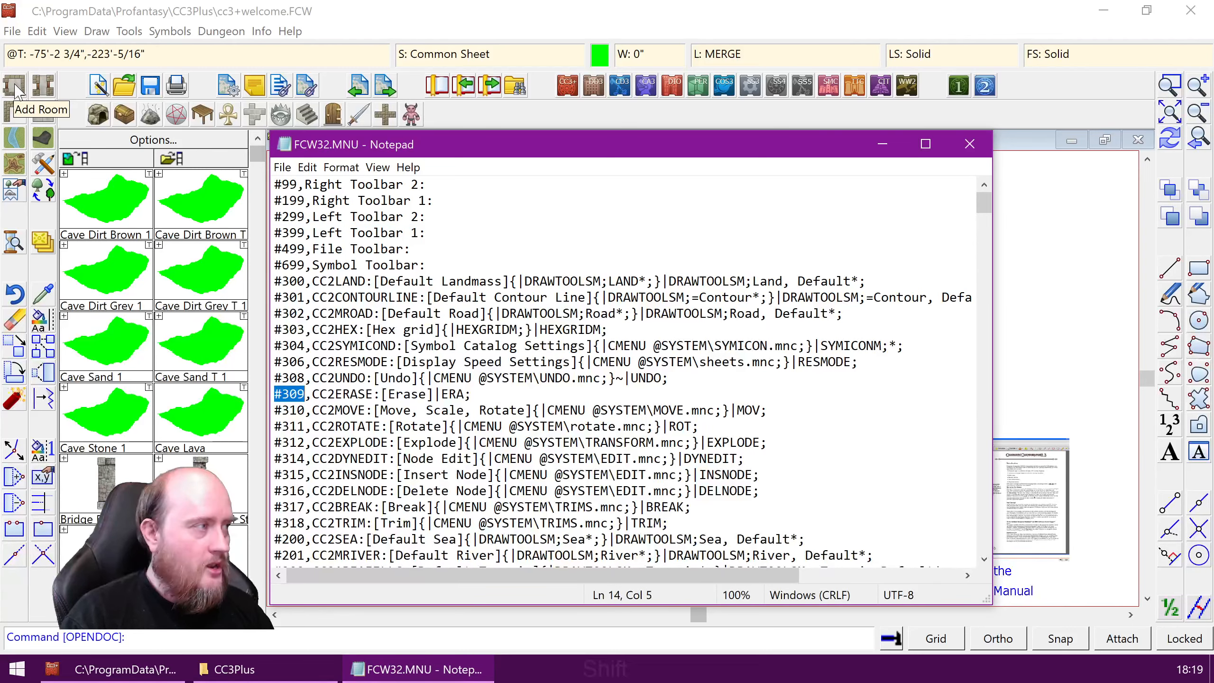
{"action": "key", "text": "ctrl+shift+l"}
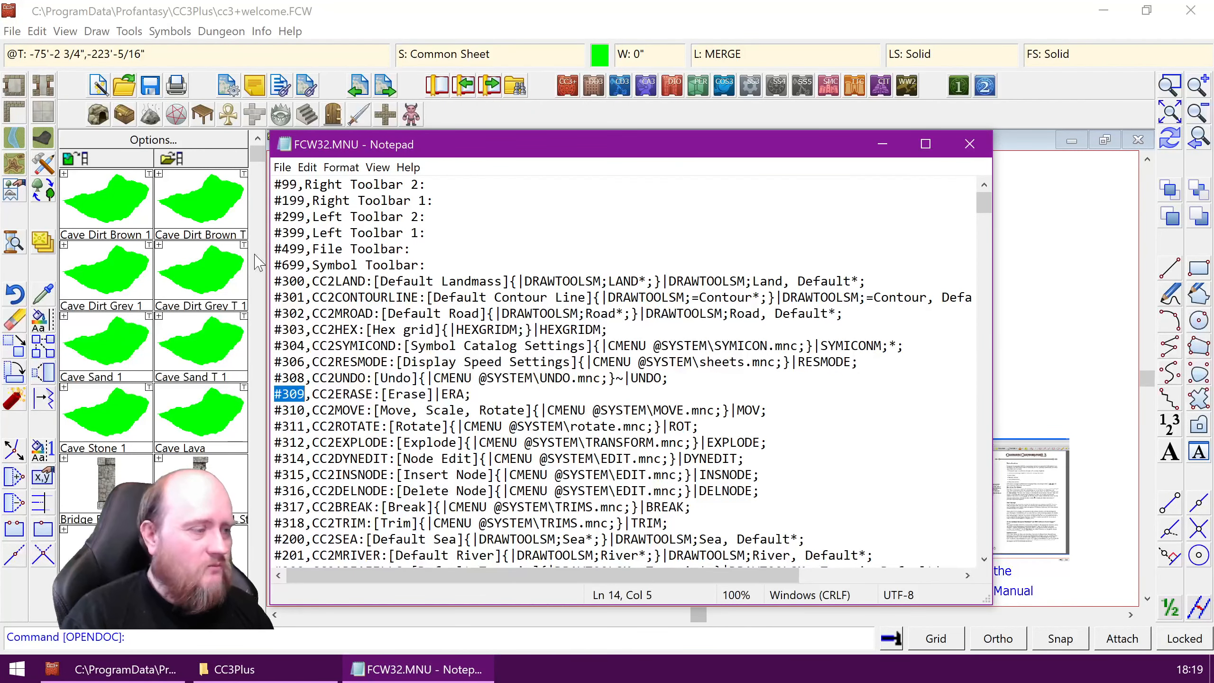
{"action": "left_click_drag", "start_coordinate": [396, 400], "coordinate": [390, 397]}
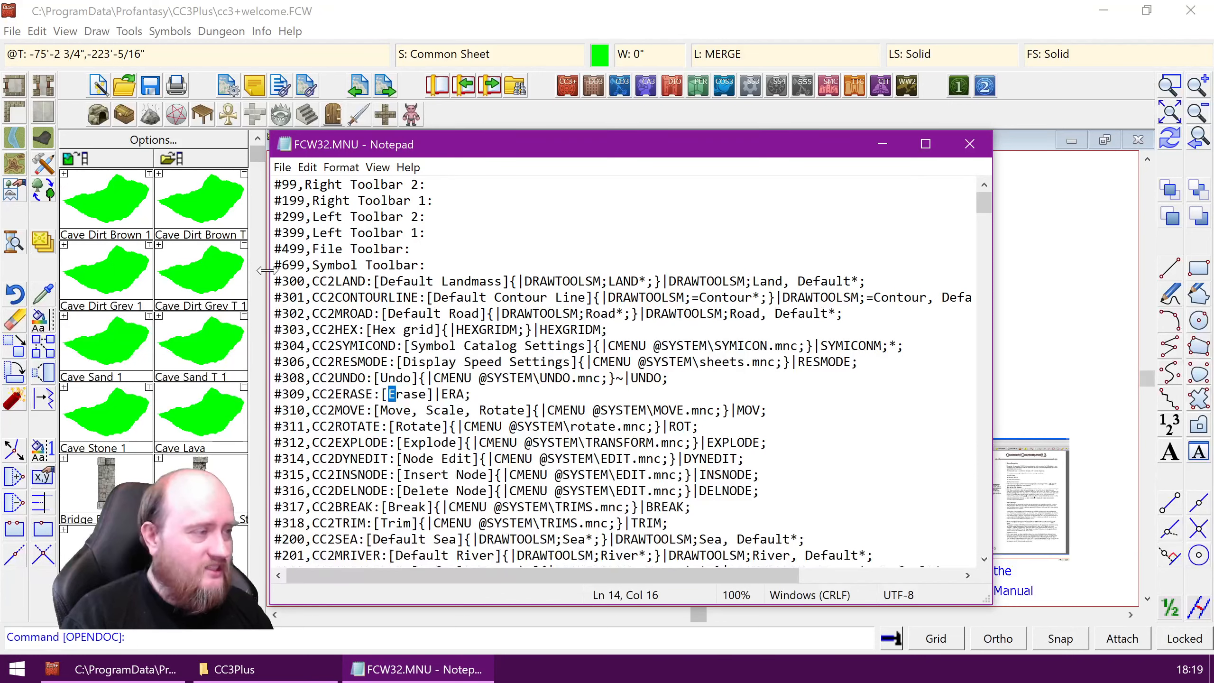
- Mark the number of the #300 Default Landmass entry and load the CC3+ overland toolbars to compare them with FCW32.MNU
{"action": "left_click_drag", "start_coordinate": [272, 284], "coordinate": [304, 283]}
{"action": "left_click", "coordinate": [292, 284]}
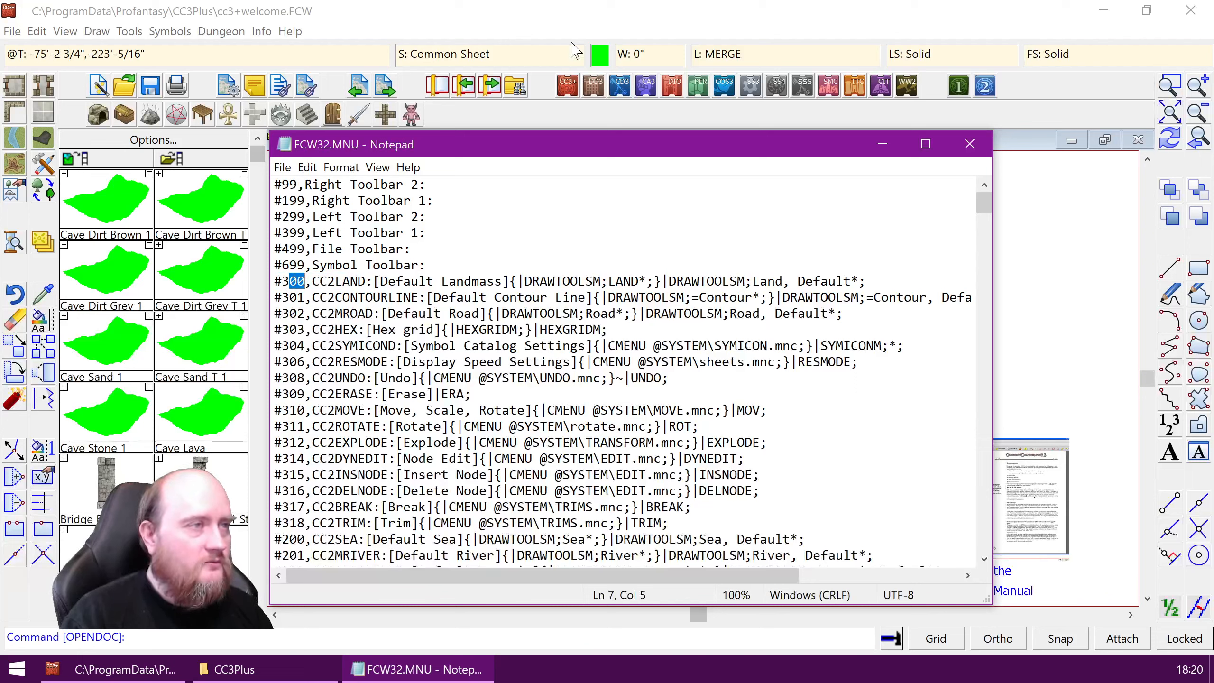
{"action": "left_click", "coordinate": [567, 86]}
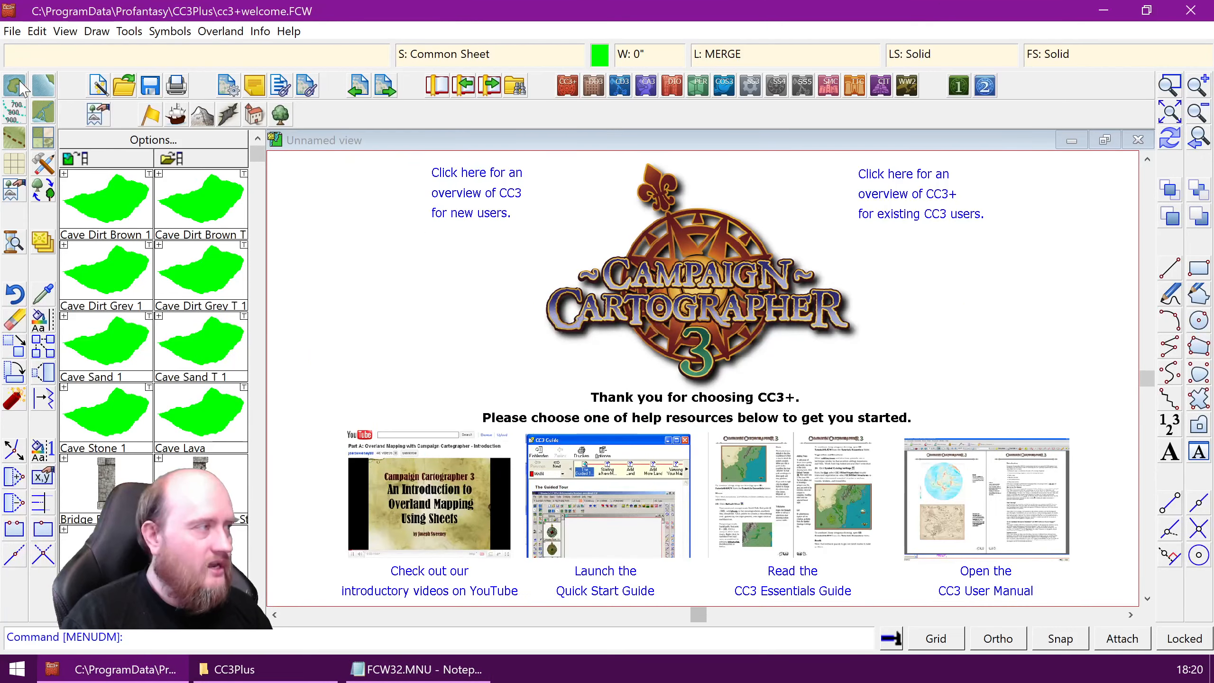
{"action": "left_click", "coordinate": [412, 669]}
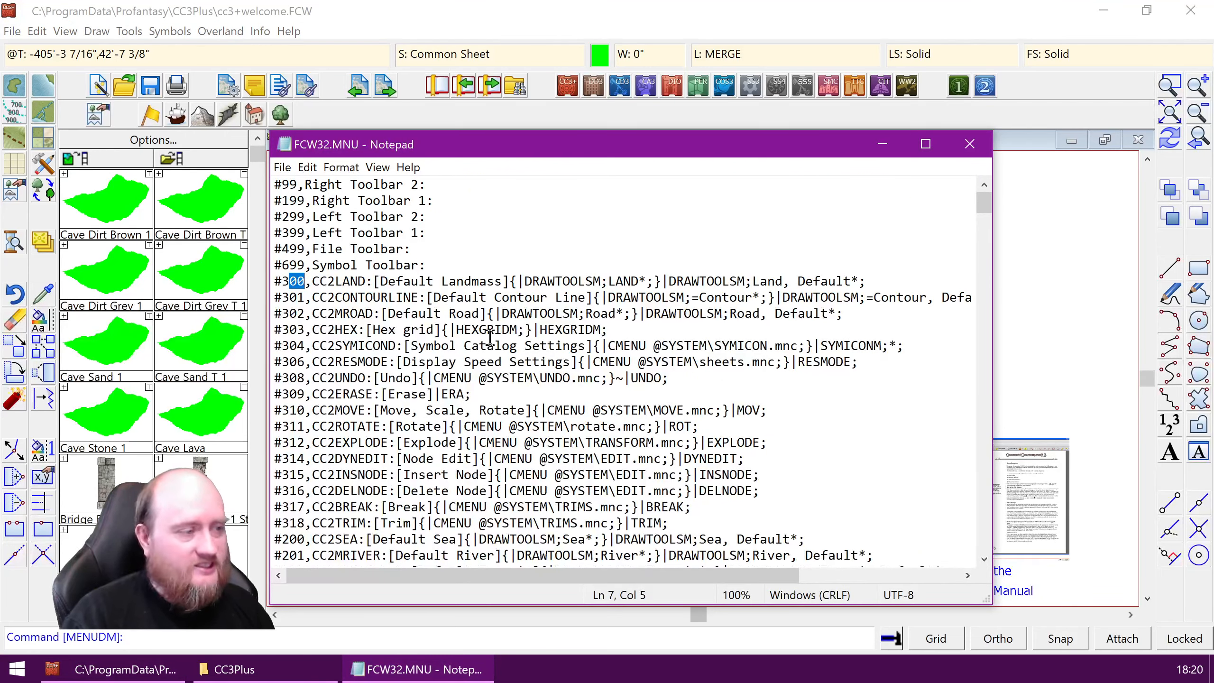
- Highlight the Erase entry's number #309 and the Move entry's number 310 to compare their consecutive button positions
{"action": "scroll", "coordinate": [484, 342], "scroll_direction": "down", "scroll_amount": 1}
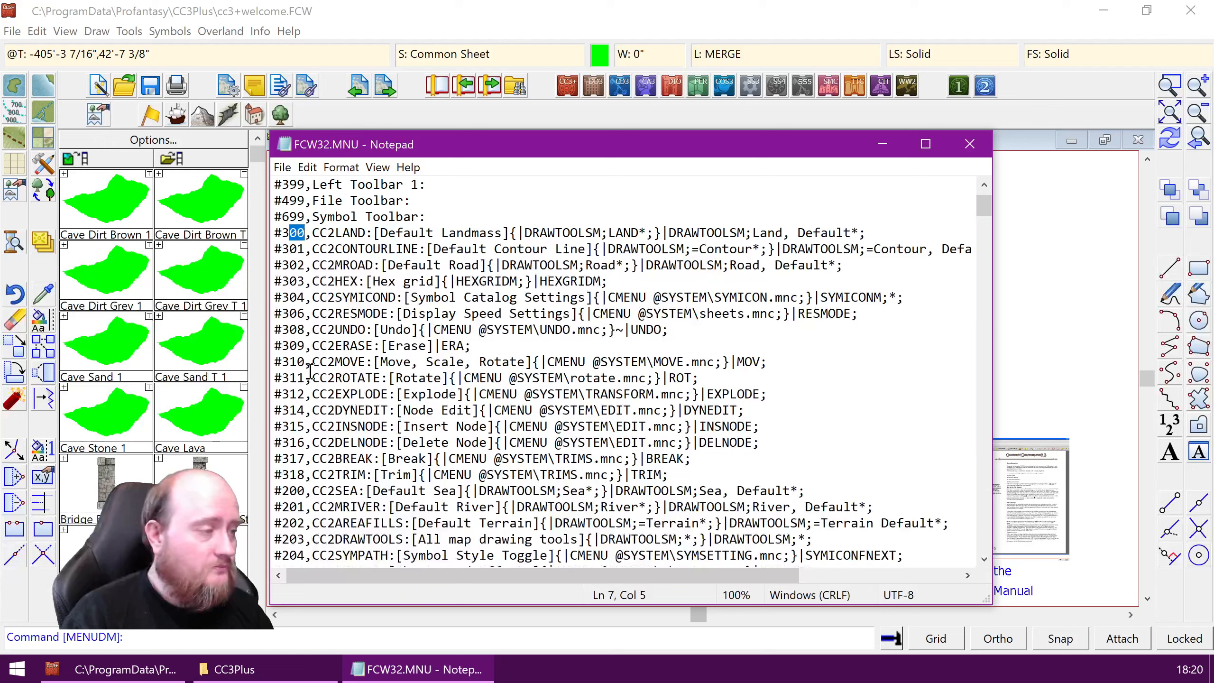
{"action": "left_click_drag", "start_coordinate": [274, 347], "coordinate": [304, 353]}
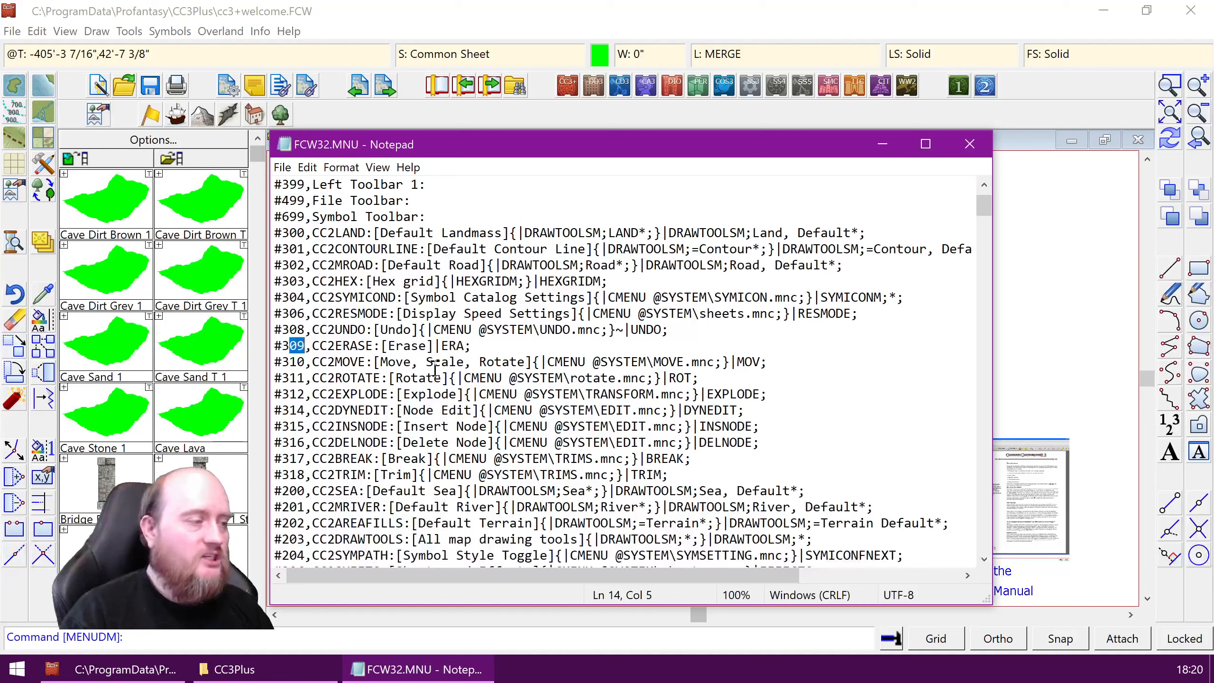
{"action": "left_click", "coordinate": [313, 380]}
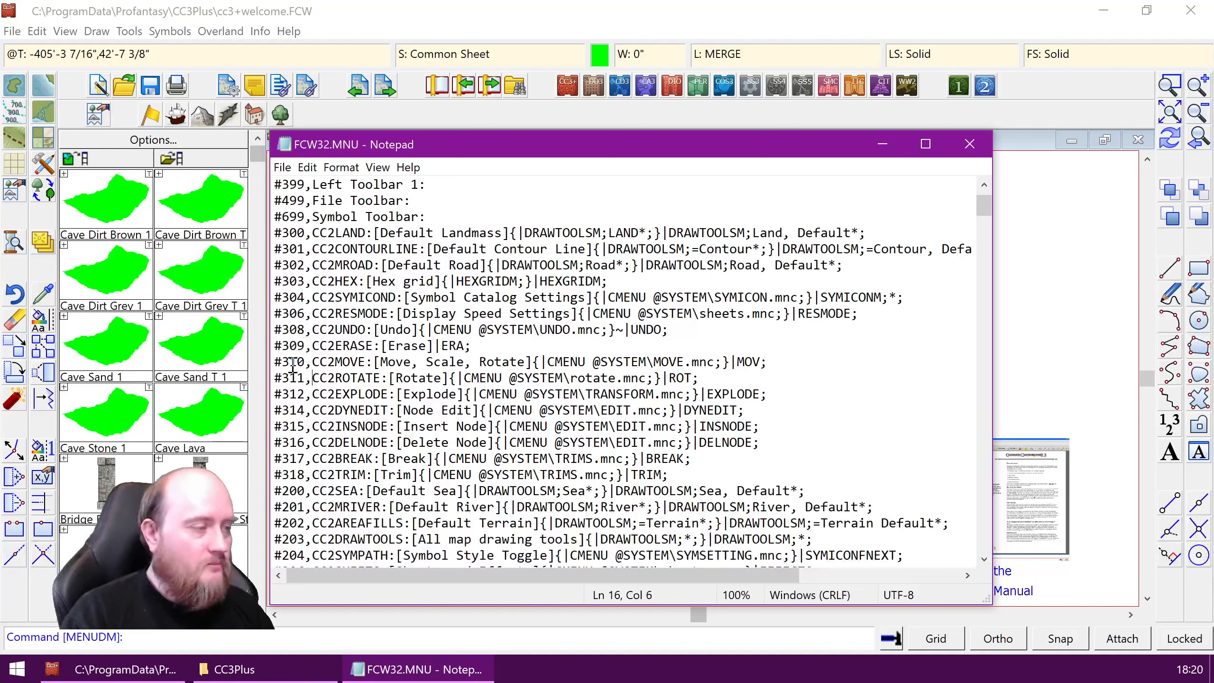
{"action": "double_click", "coordinate": [290, 346]}
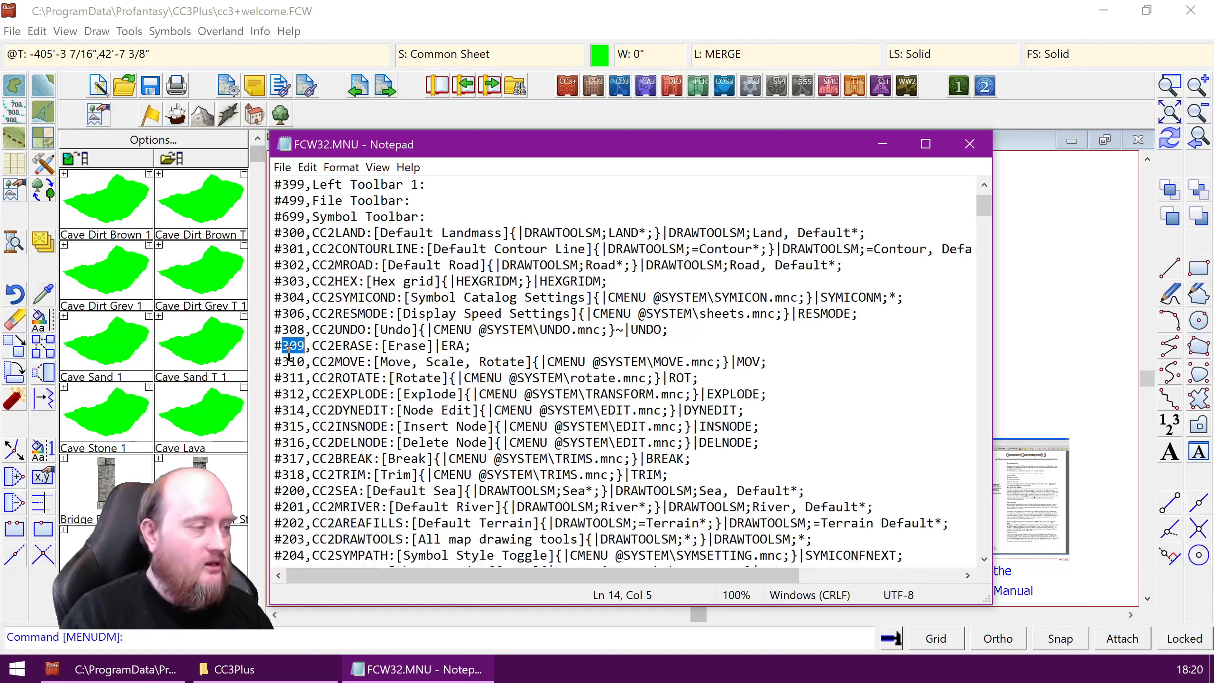
{"action": "double_click", "coordinate": [289, 361]}
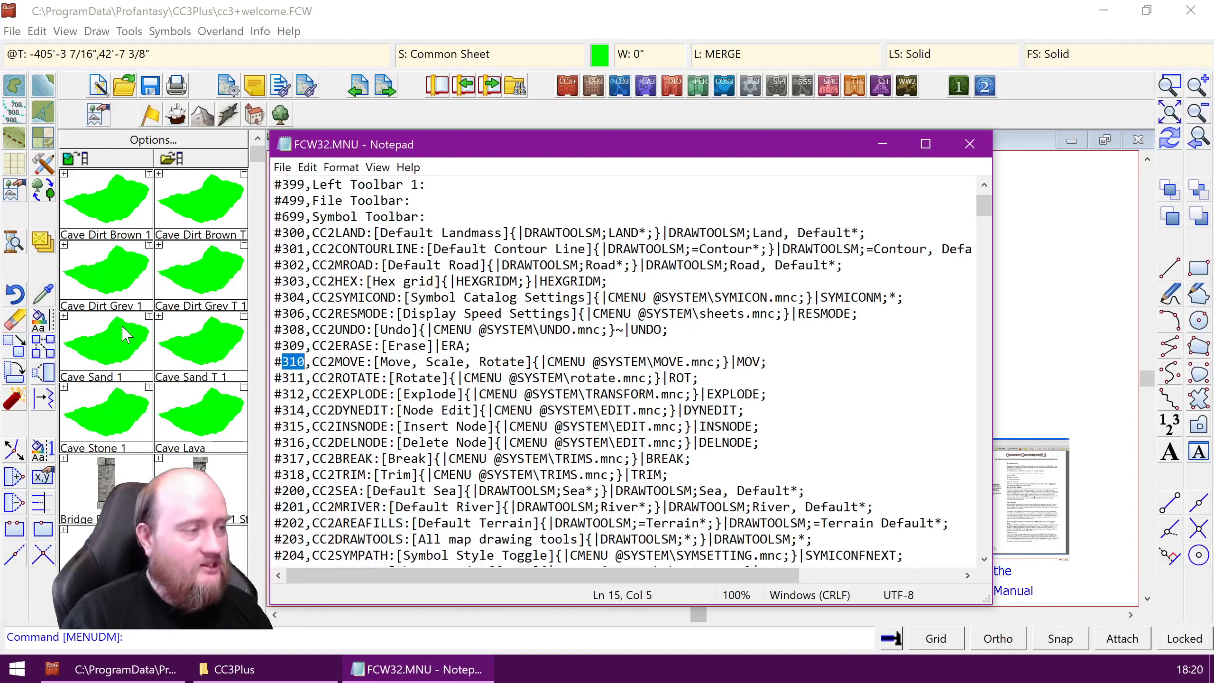
{"action": "left_click_drag", "start_coordinate": [306, 347], "coordinate": [277, 346]}
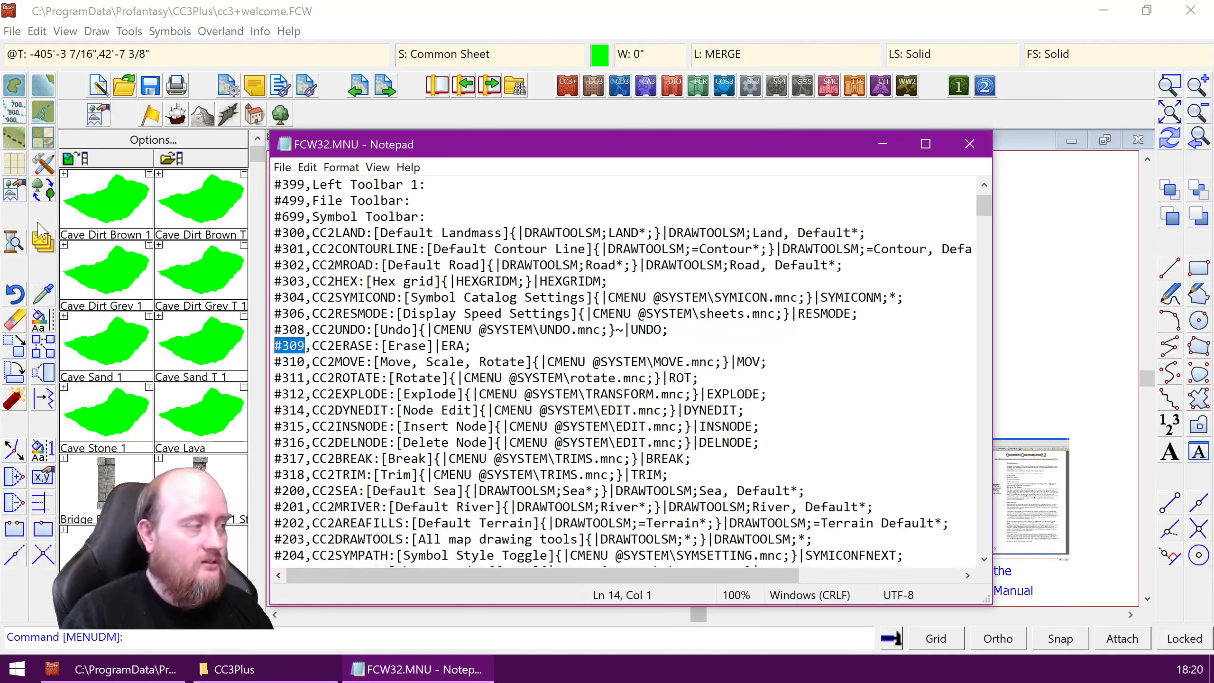
{"action": "left_click", "coordinate": [409, 352]}
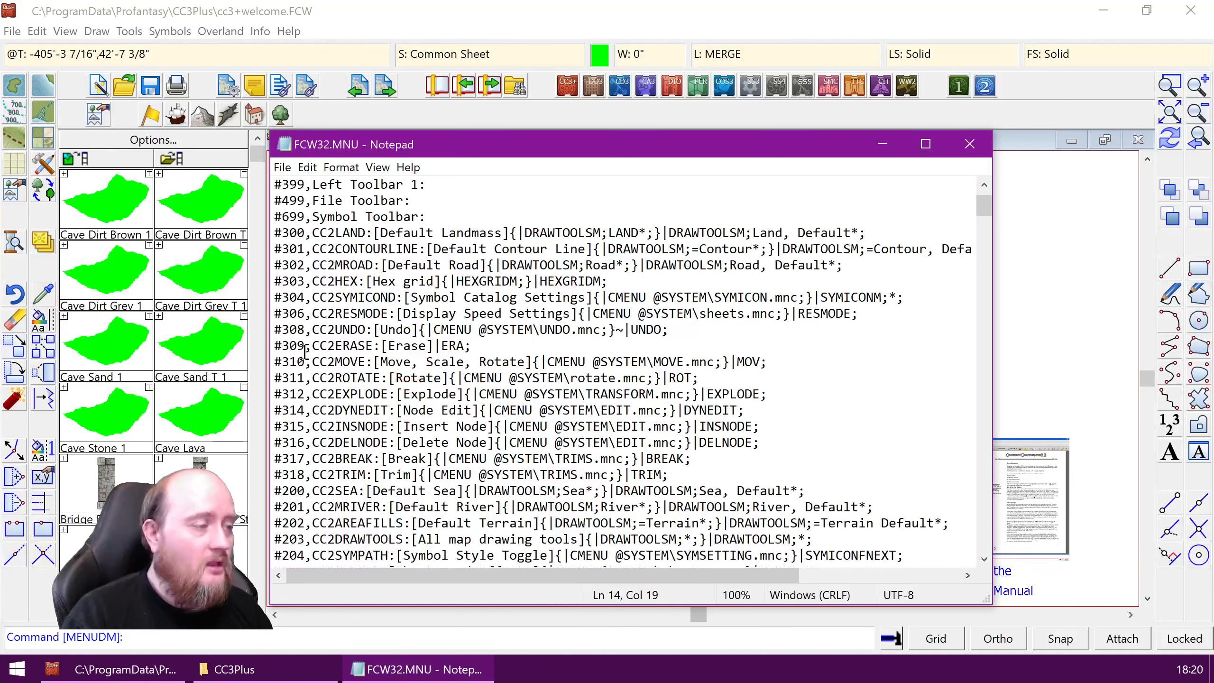
- Single out the icon name CC2ERASE in the #309 entry
{"action": "left_click_drag", "start_coordinate": [312, 346], "coordinate": [372, 351]}
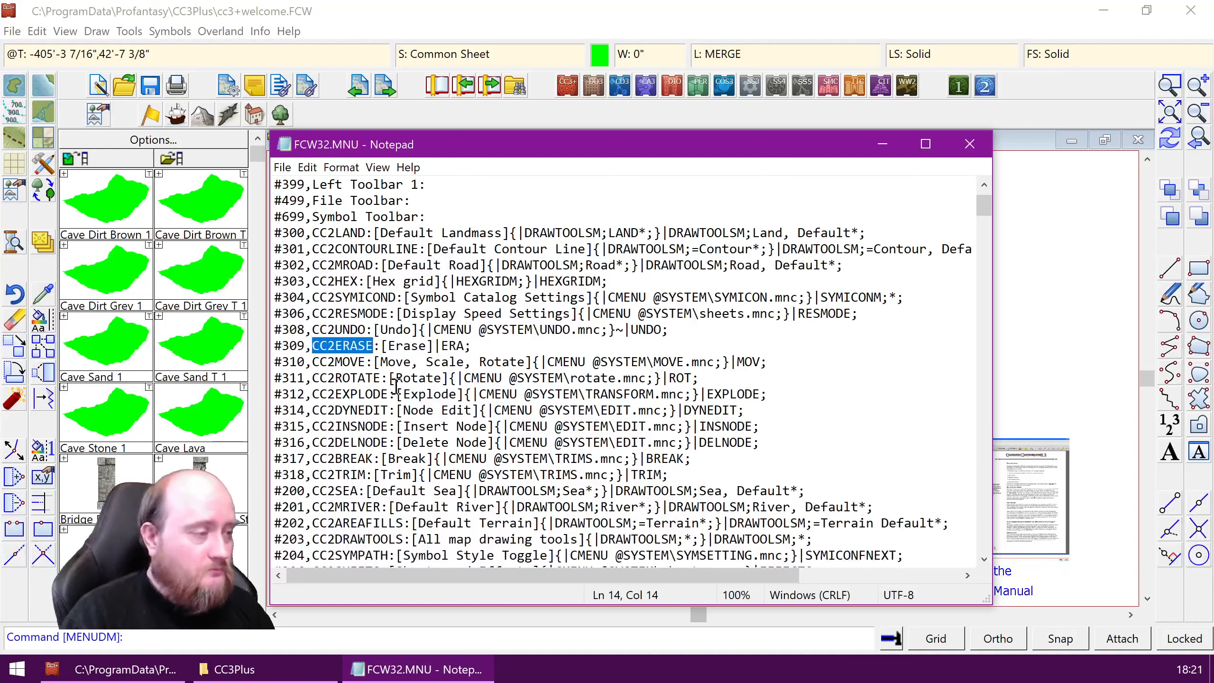
{"action": "left_click", "coordinate": [350, 380]}
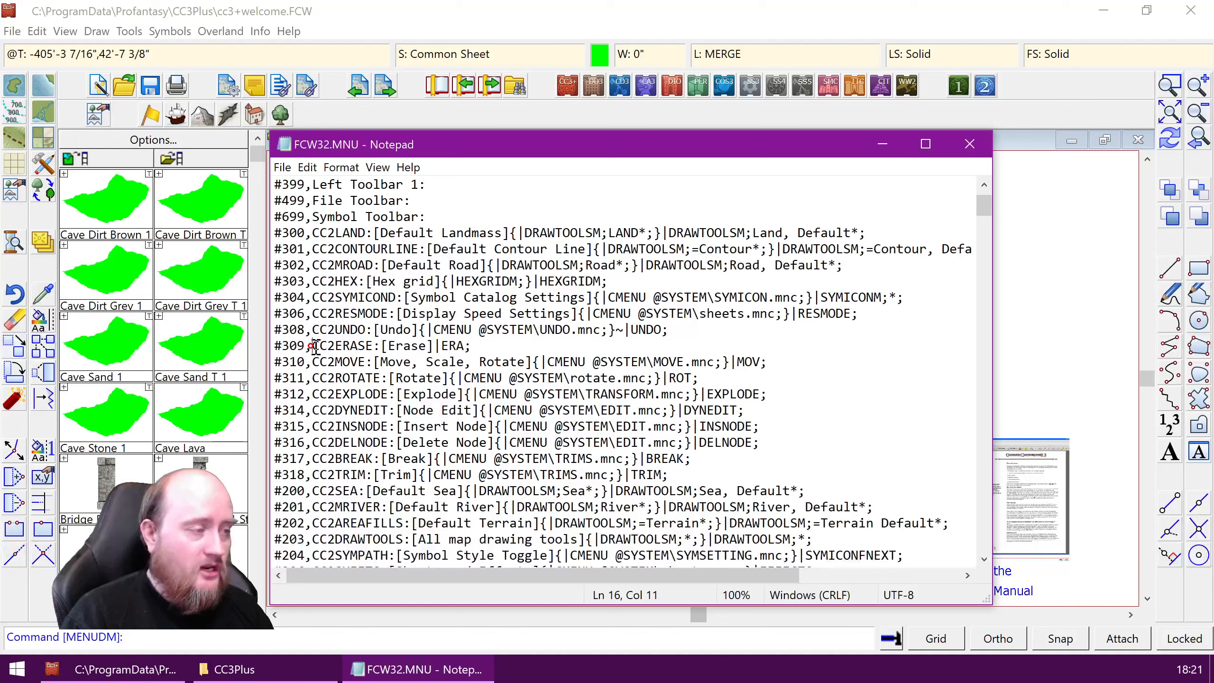
{"action": "left_click_drag", "start_coordinate": [313, 346], "coordinate": [374, 346]}
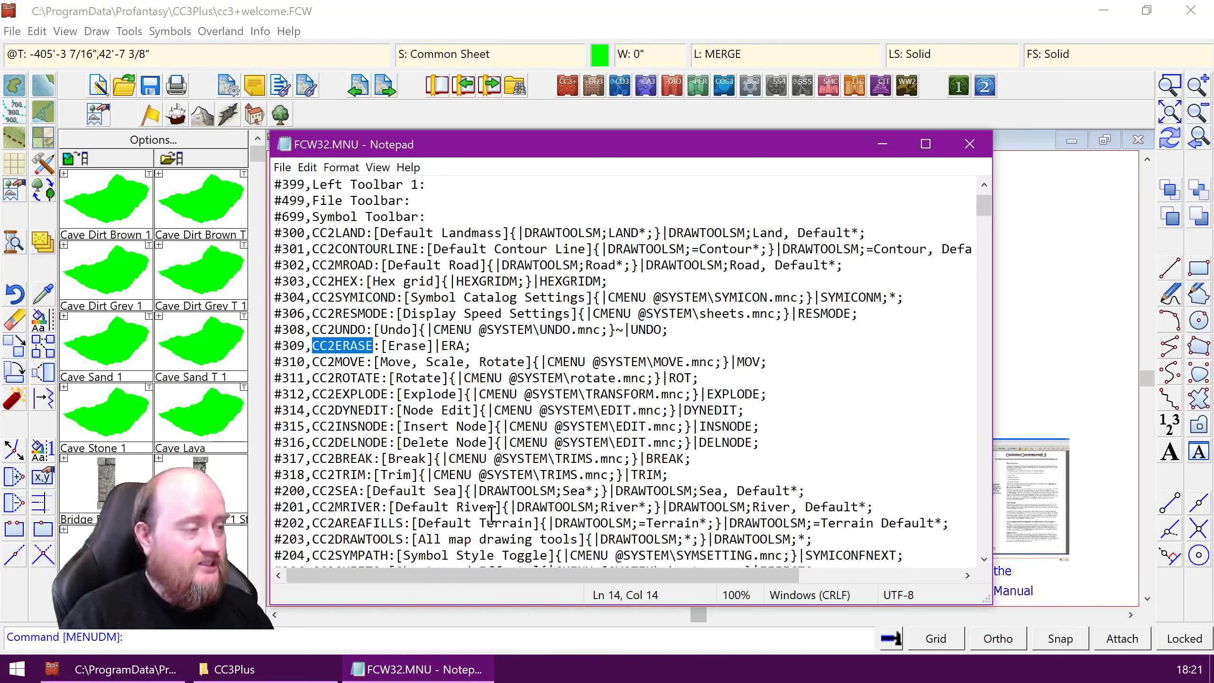
{"action": "left_click", "coordinate": [365, 378]}
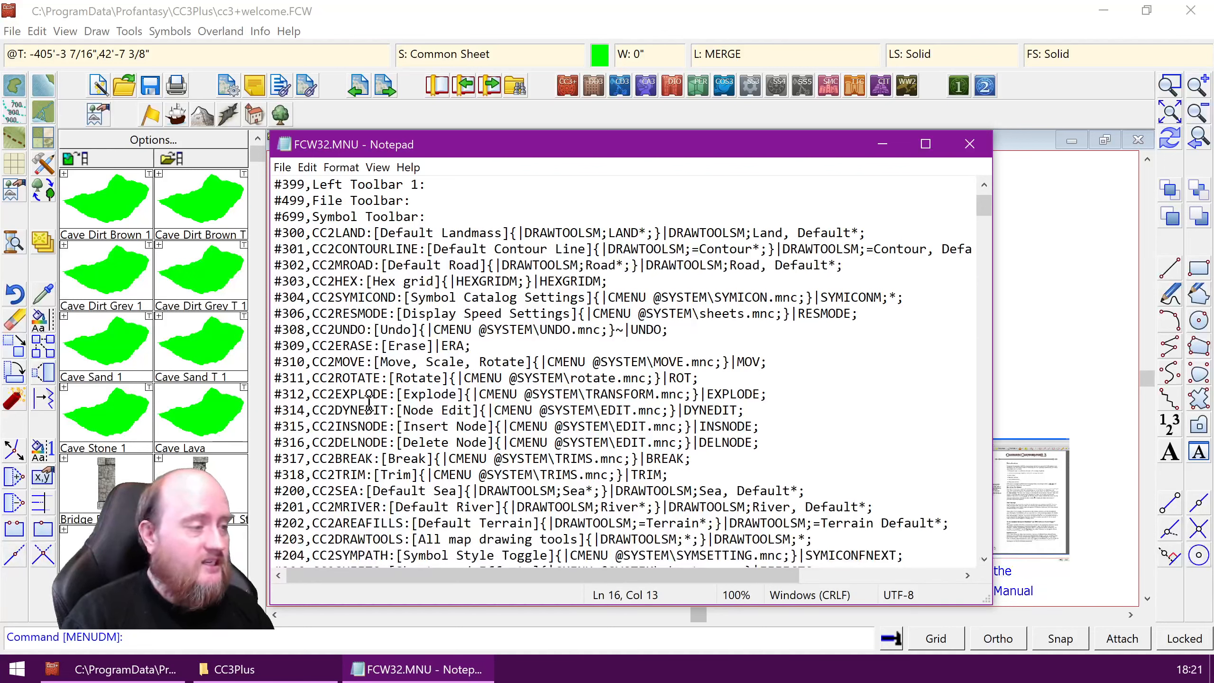
{"action": "left_click_drag", "start_coordinate": [312, 345], "coordinate": [374, 344]}
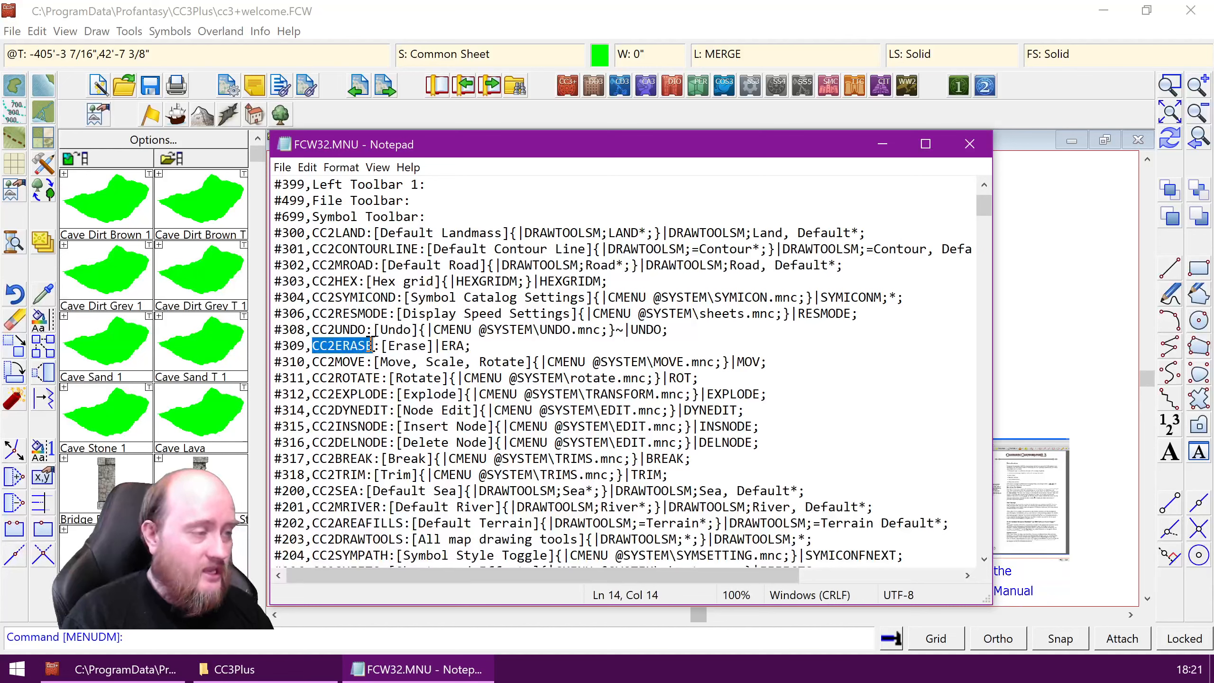
{"action": "left_click", "coordinate": [393, 377]}
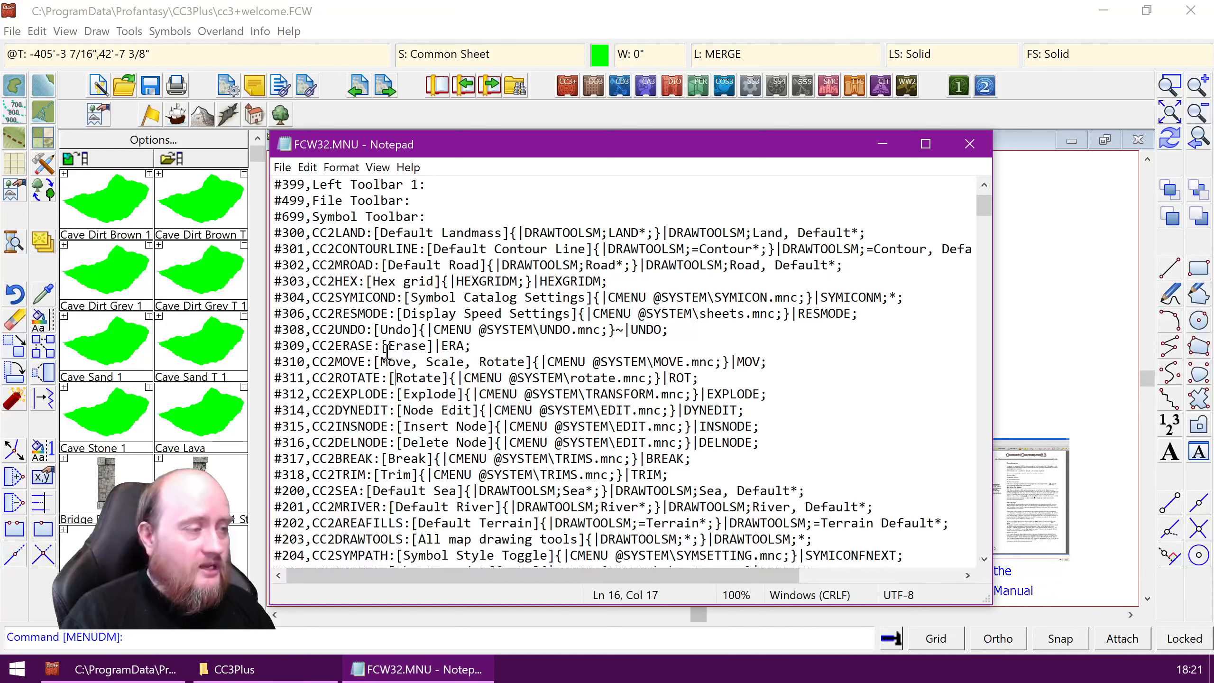
- Highlight the [Erase] label in the #309 entry and compare it with the Erase button's tooltip in CC3+, returning to FCW32.MNU in Notepad
{"action": "left_click_drag", "start_coordinate": [383, 345], "coordinate": [433, 346]}
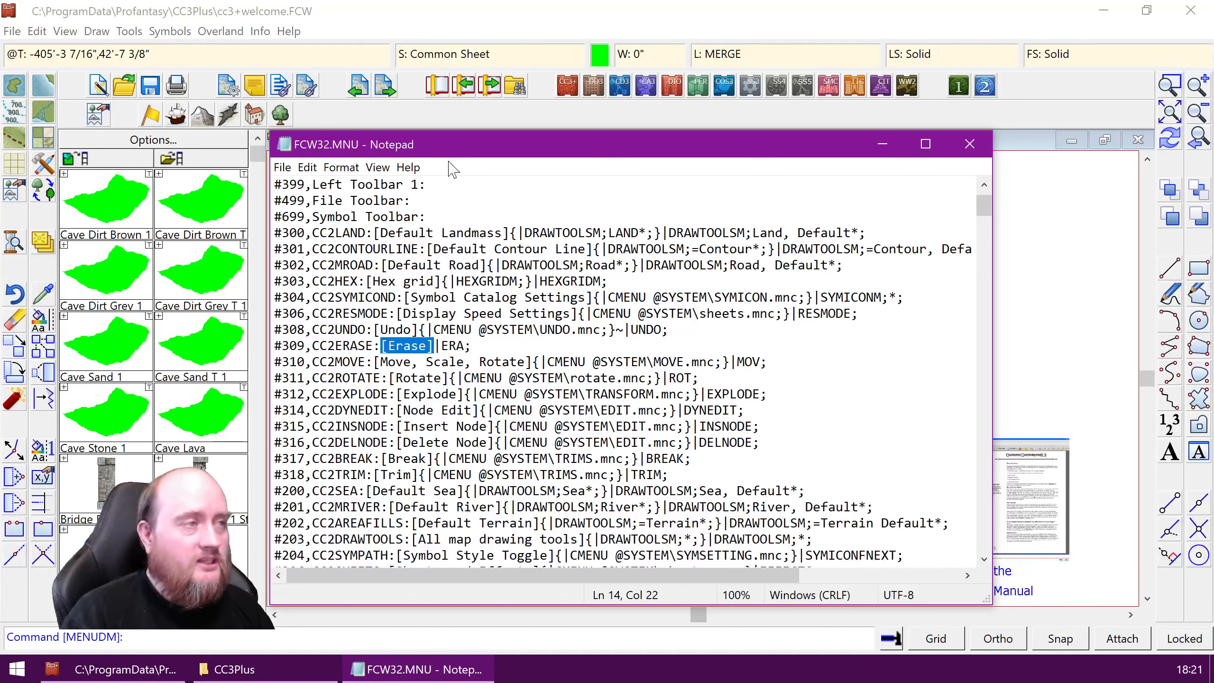
{"action": "left_click", "coordinate": [426, 17]}
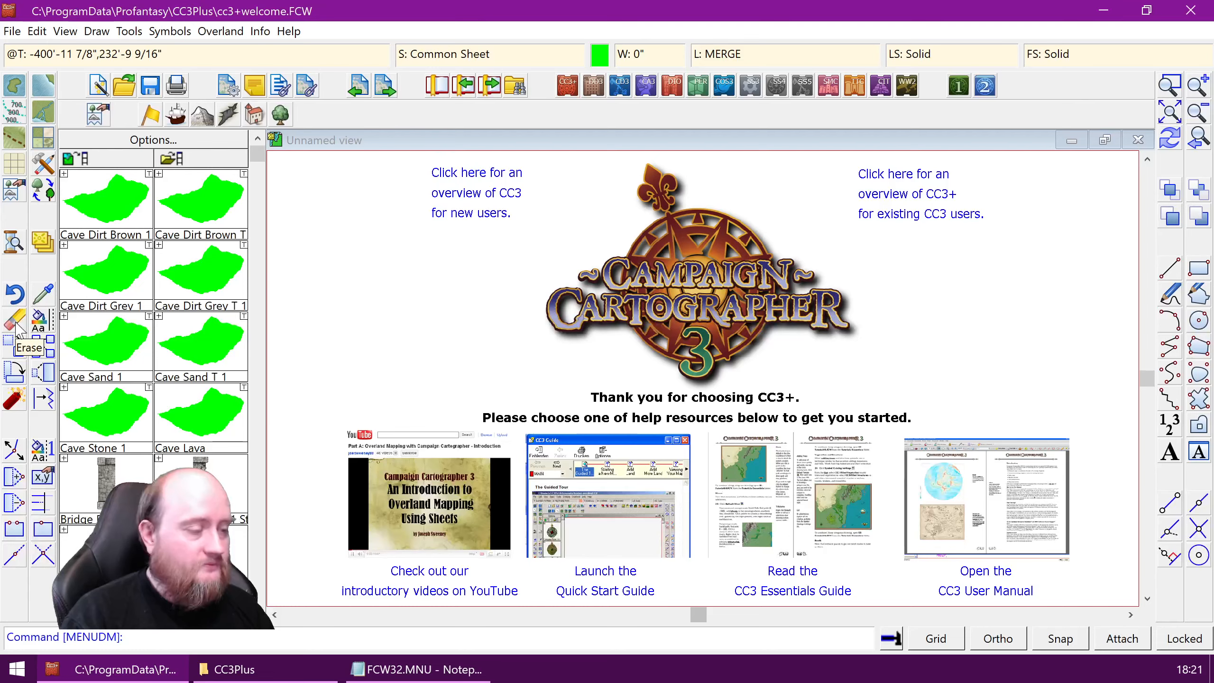
{"action": "left_click", "coordinate": [386, 671]}
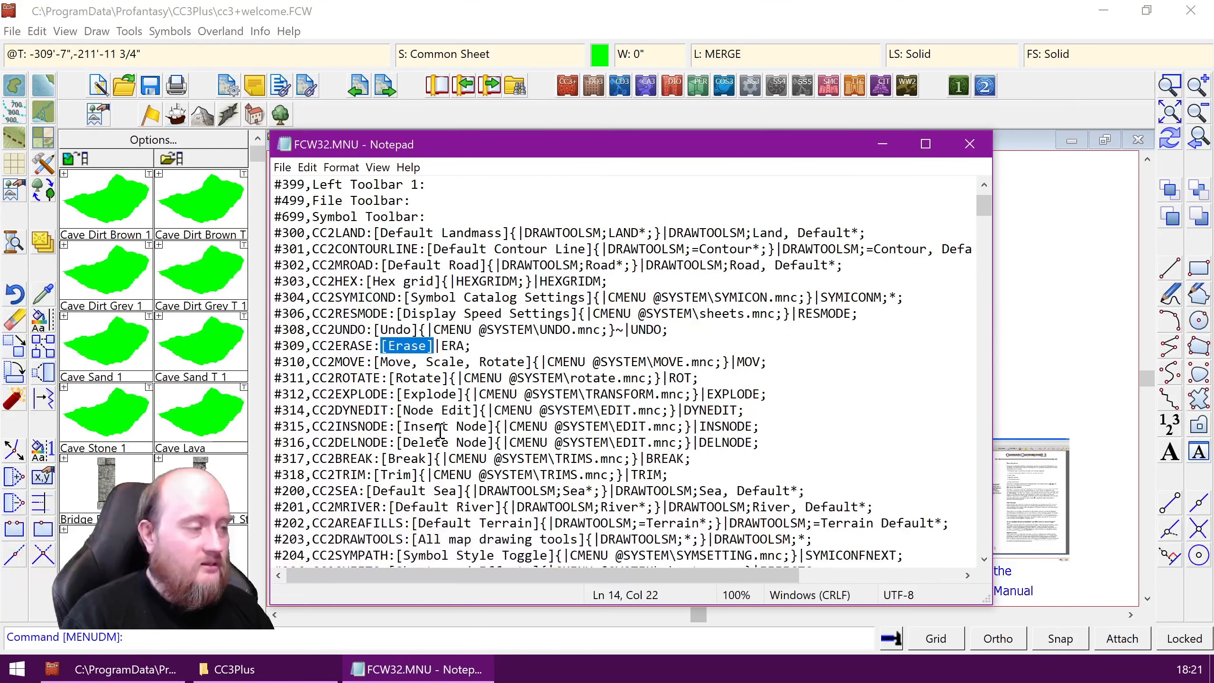
{"action": "left_click", "coordinate": [403, 345]}
{"action": "left_click_drag", "start_coordinate": [386, 345], "coordinate": [426, 345]}
{"action": "left_click", "coordinate": [427, 378]}
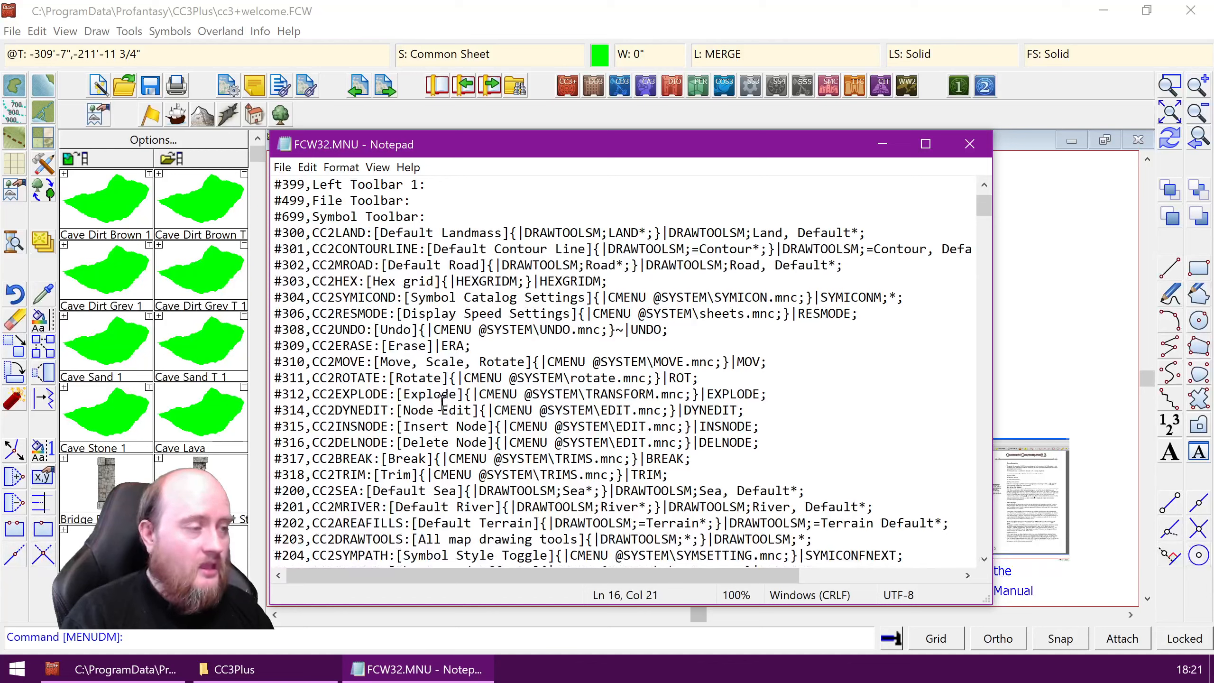
- Examine the command part |ERA of the Erase entry, singling out the pipe character and the command name ERA
{"action": "left_click_drag", "start_coordinate": [434, 345], "coordinate": [463, 345]}
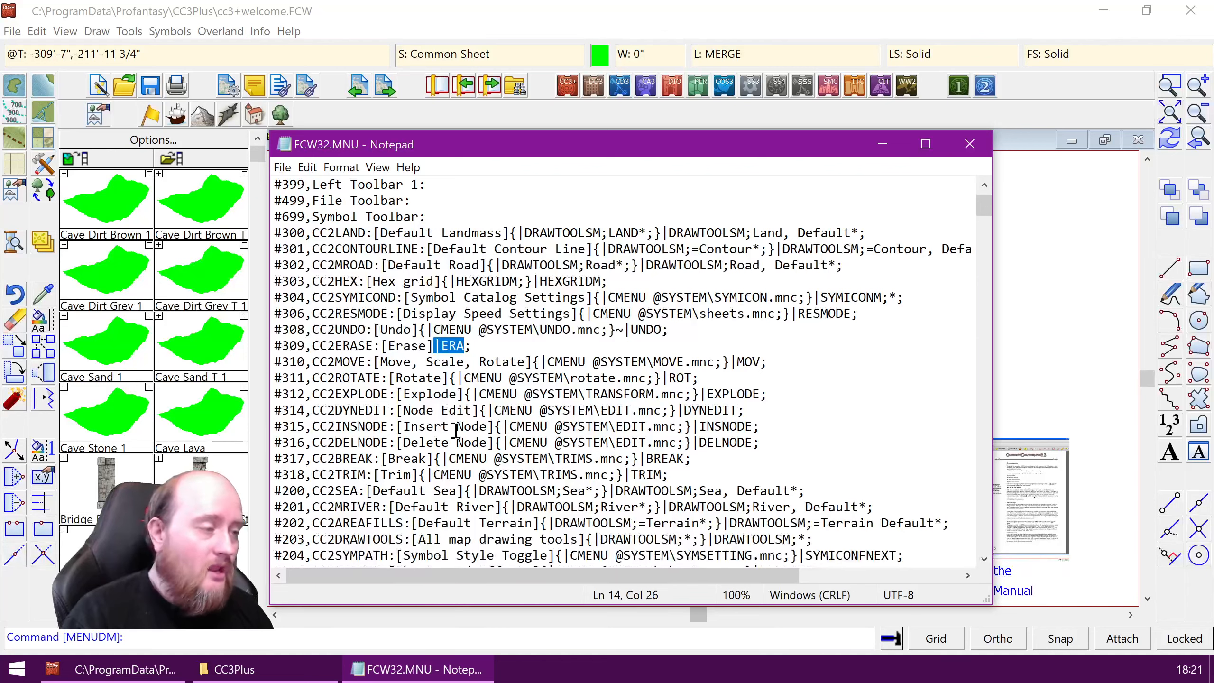
{"action": "left_click", "coordinate": [436, 346]}
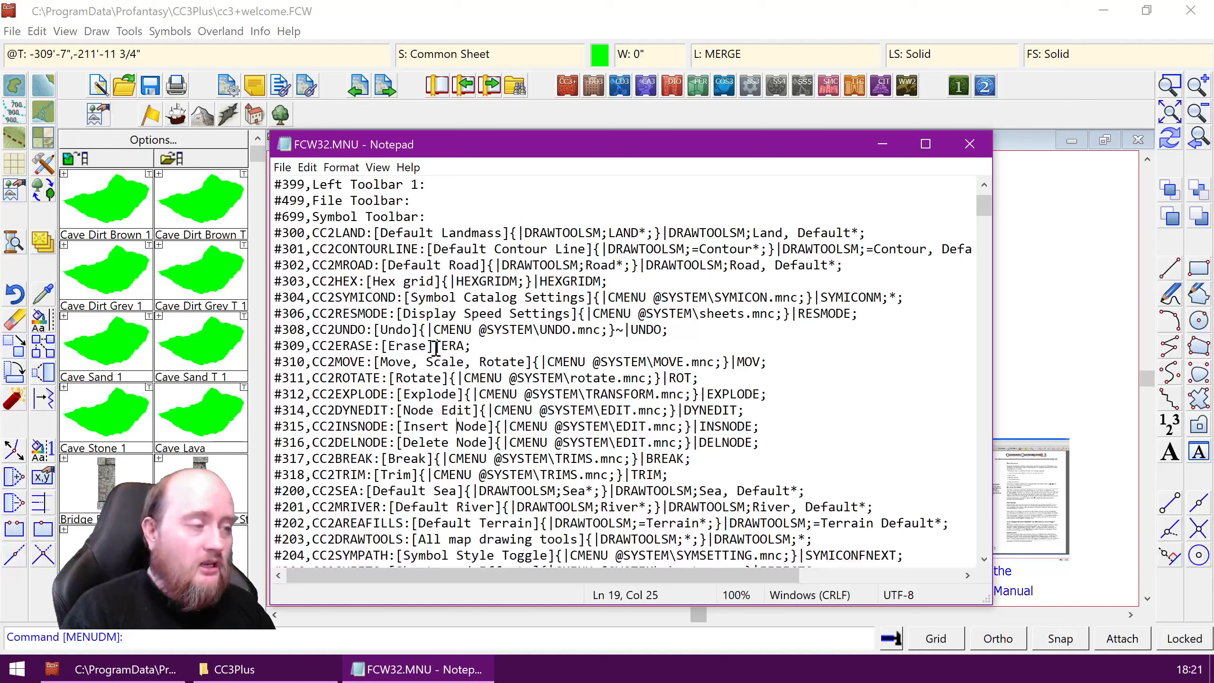
{"action": "double_click", "coordinate": [436, 346]}
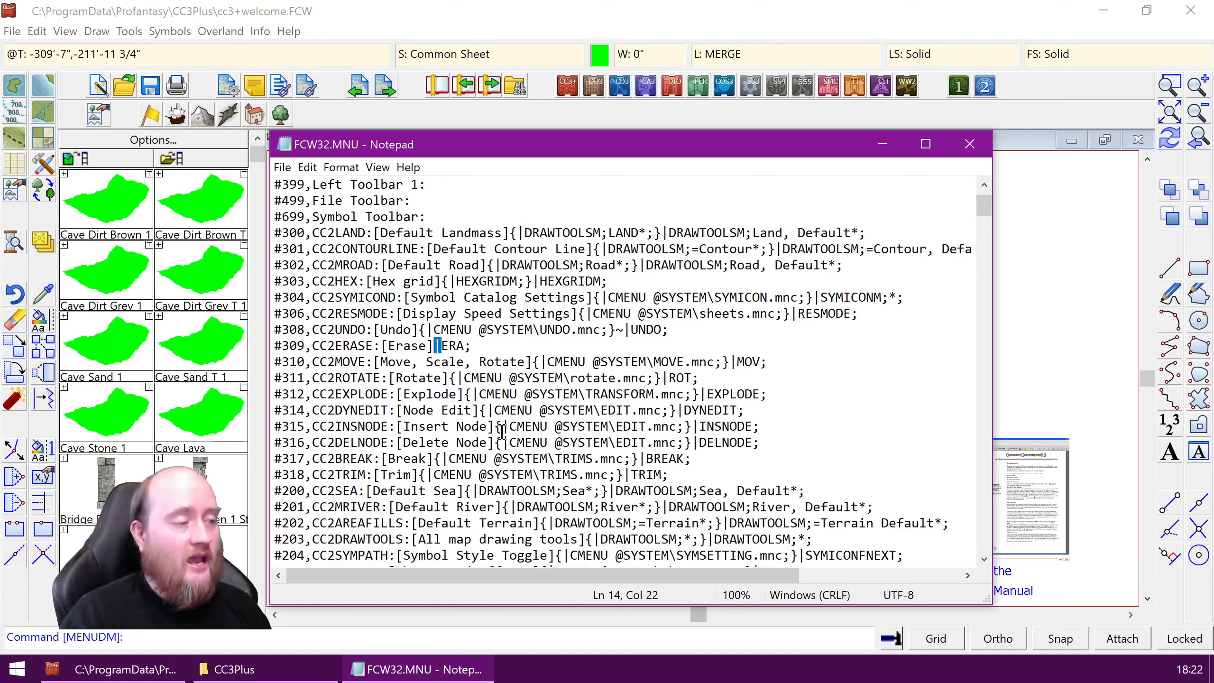
{"action": "left_click", "coordinate": [472, 375]}
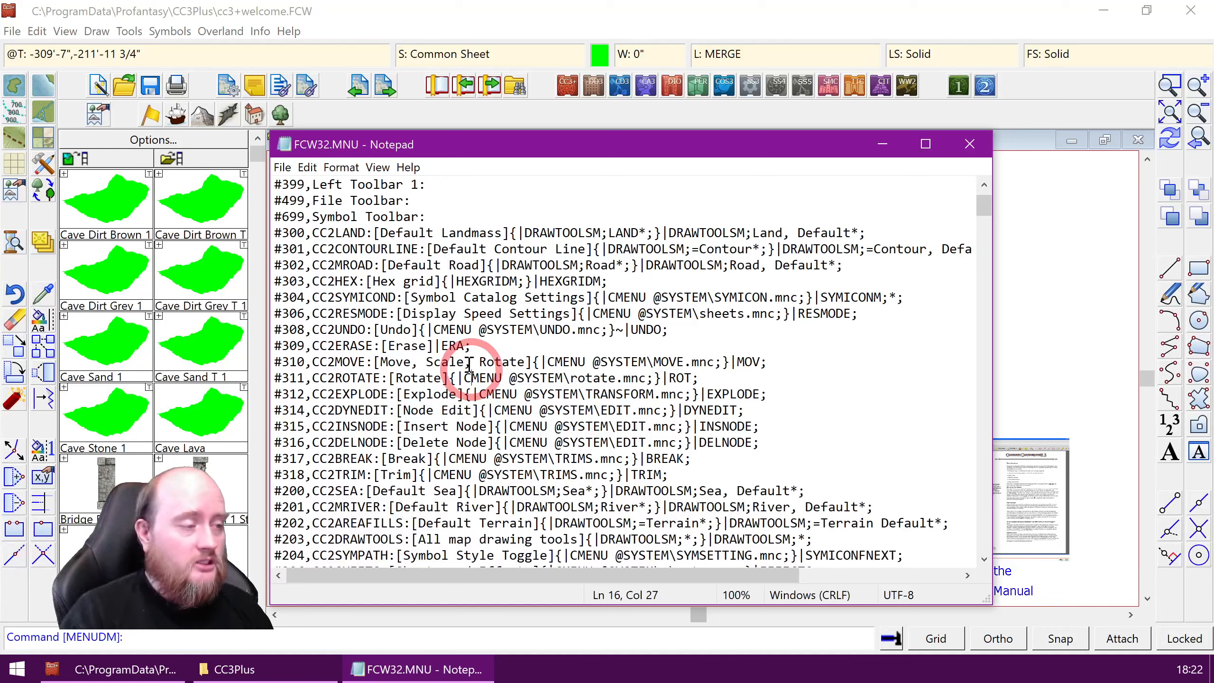
{"action": "left_click", "coordinate": [437, 344]}
{"action": "key", "text": "shift+Right"}
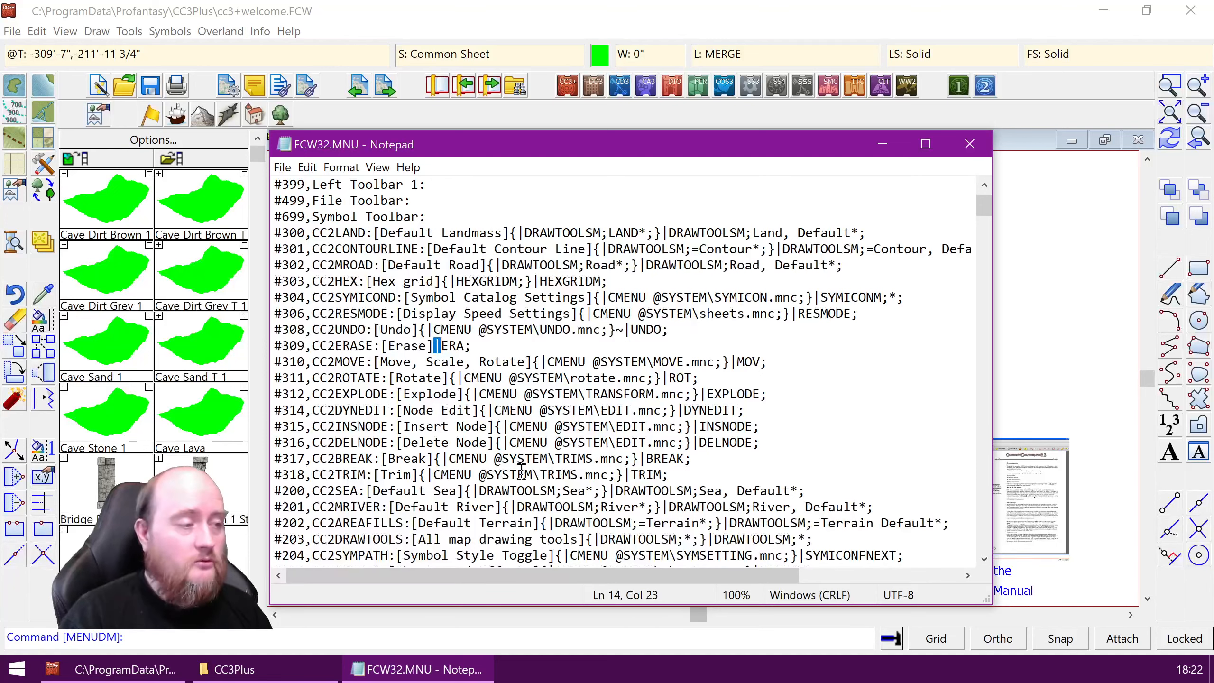
{"action": "left_click", "coordinate": [560, 361]}
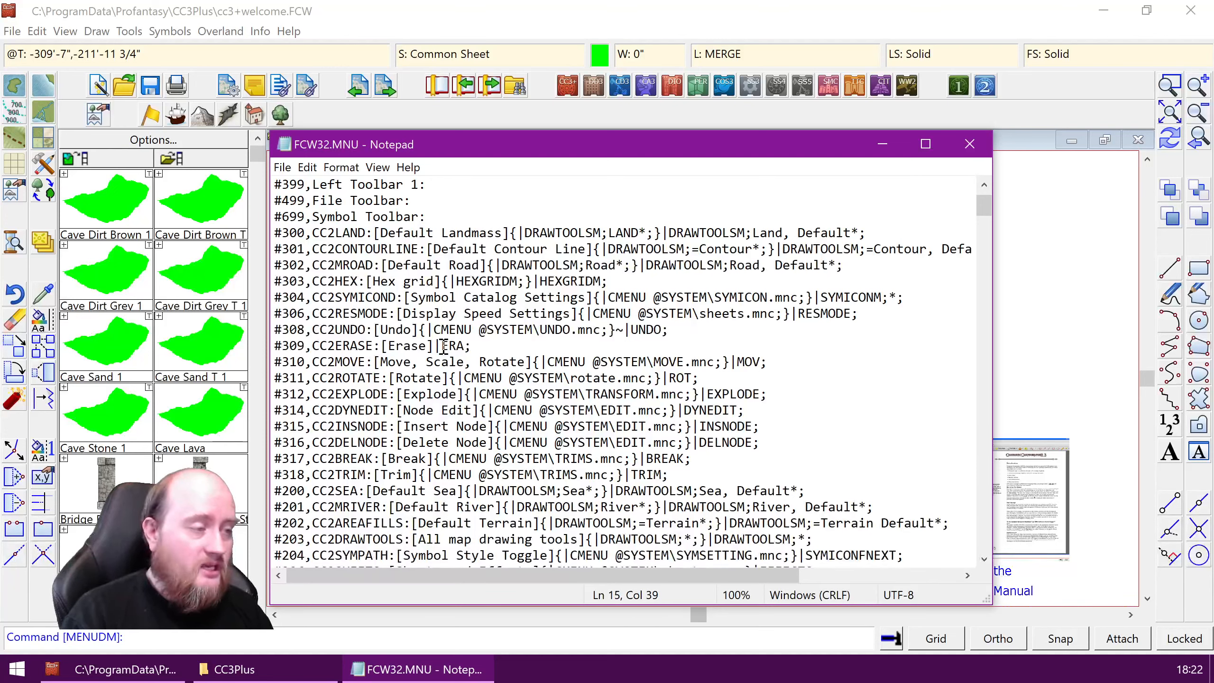
{"action": "double_click", "coordinate": [444, 345]}
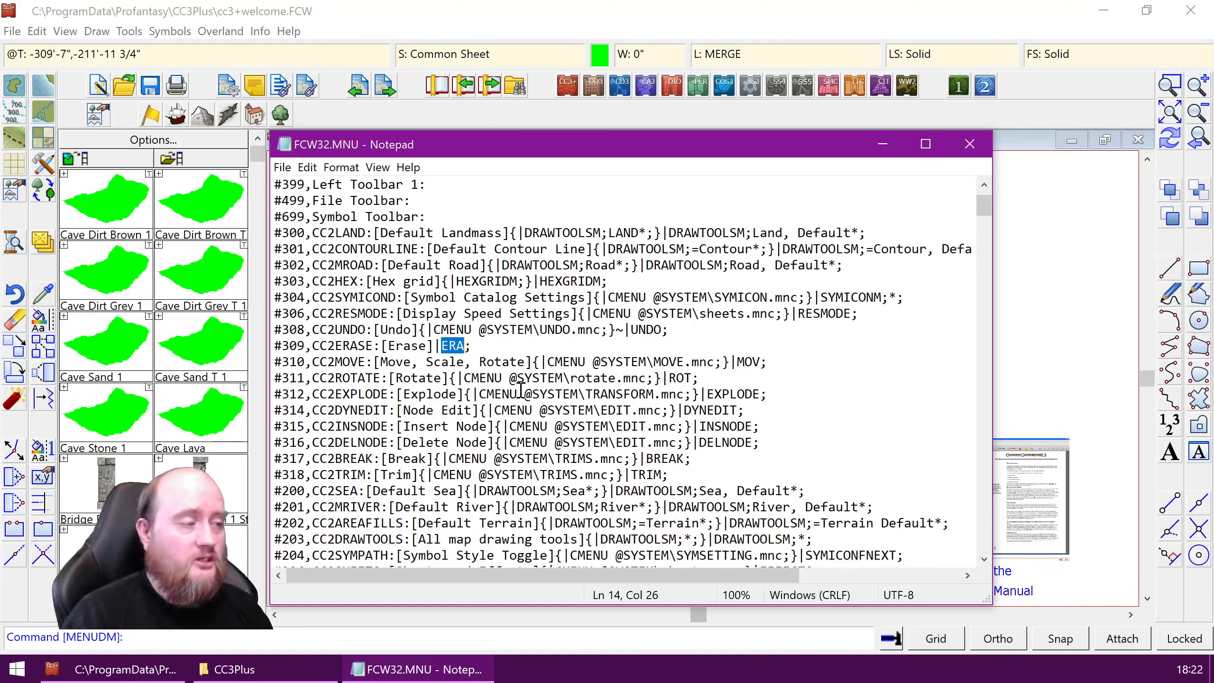
{"action": "left_click", "coordinate": [489, 346]}
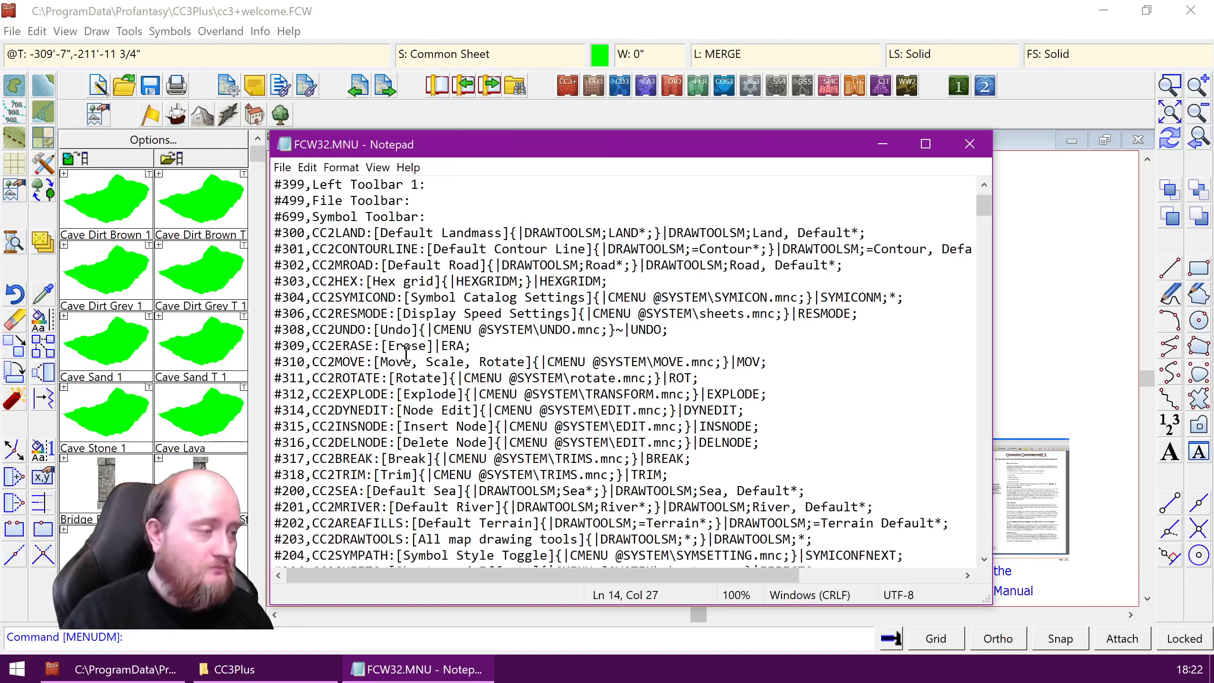
{"action": "left_click_drag", "start_coordinate": [474, 347], "coordinate": [282, 345]}
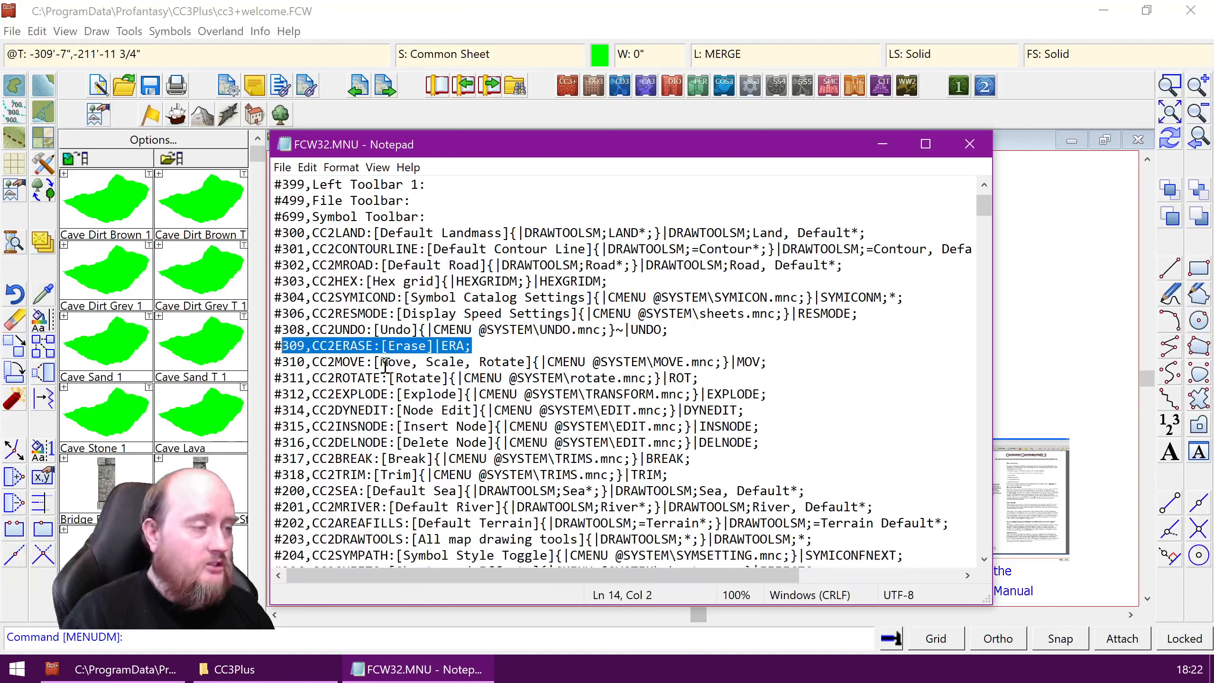
{"action": "left_click_drag", "start_coordinate": [420, 330], "coordinate": [614, 335]}
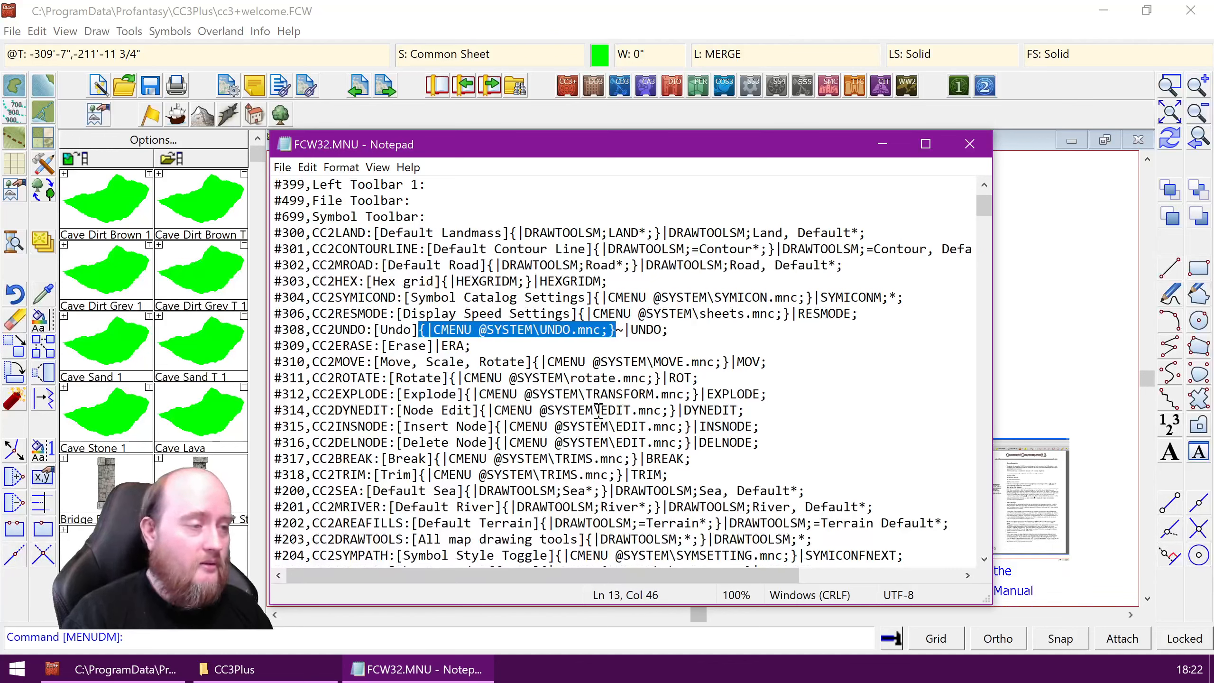
{"action": "left_click", "coordinate": [490, 345]}
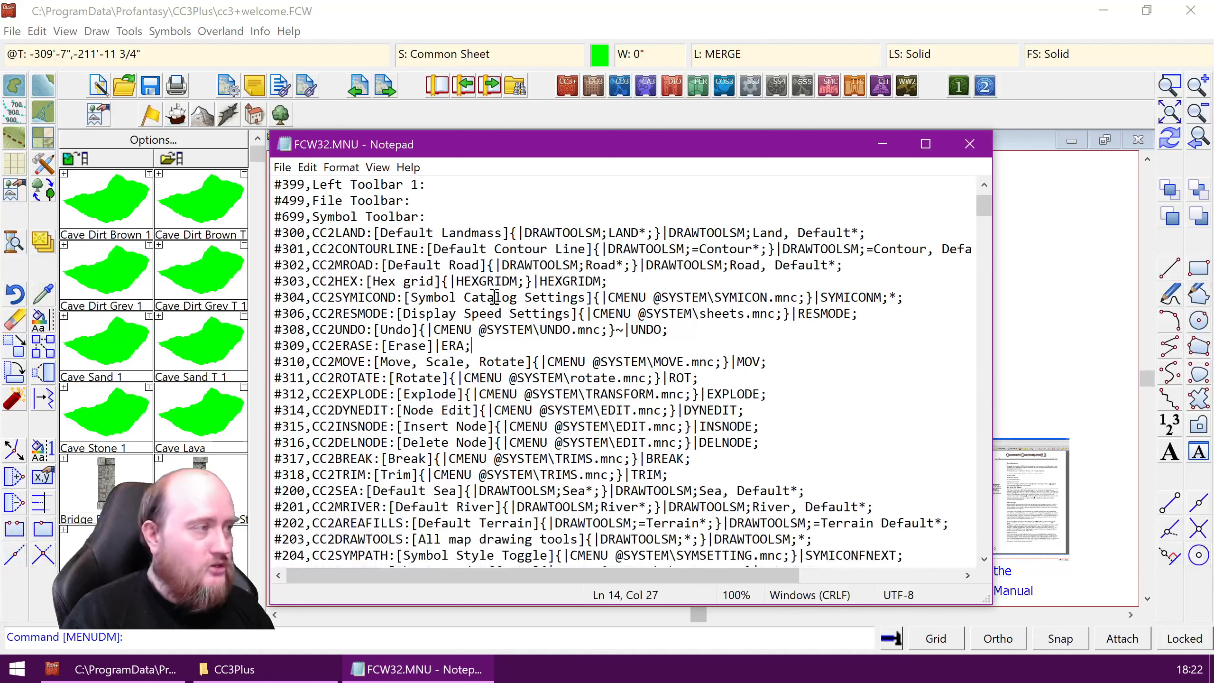
- Switch to CC3+ to inspect the symbol toolbar, and highlight its #699,Symbol Toolbar: header line back in Notepad
{"action": "left_click", "coordinate": [466, 13]}
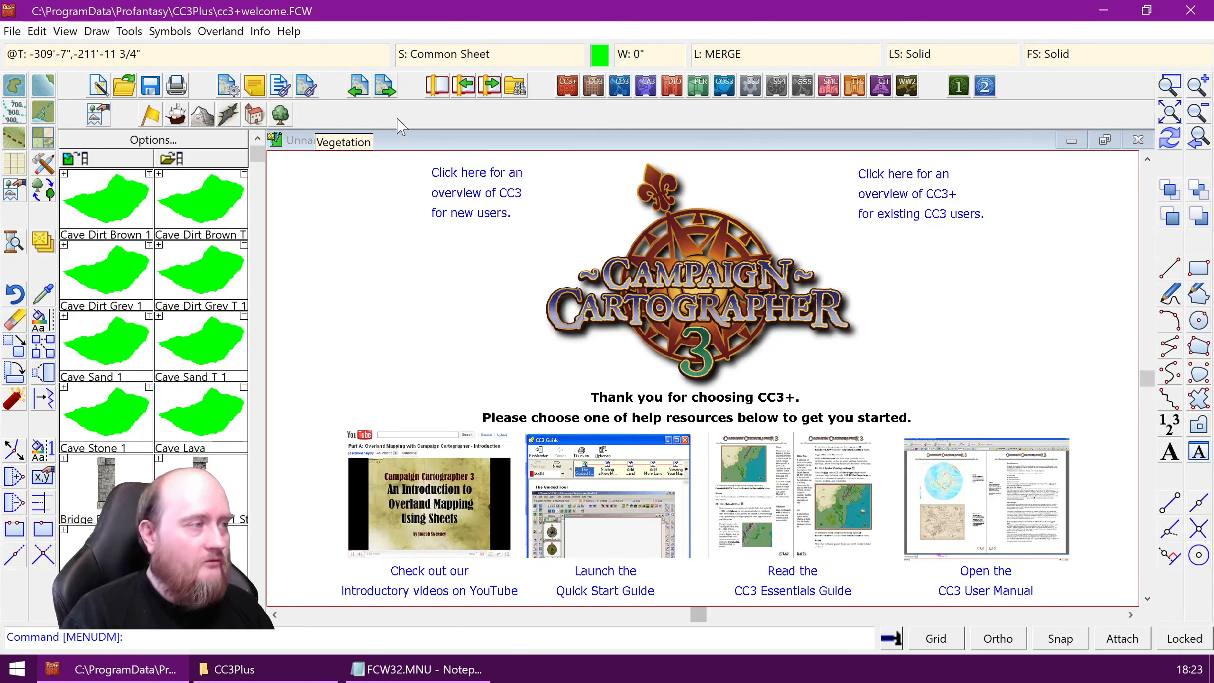
{"action": "key", "text": "ctrl+shift+l"}
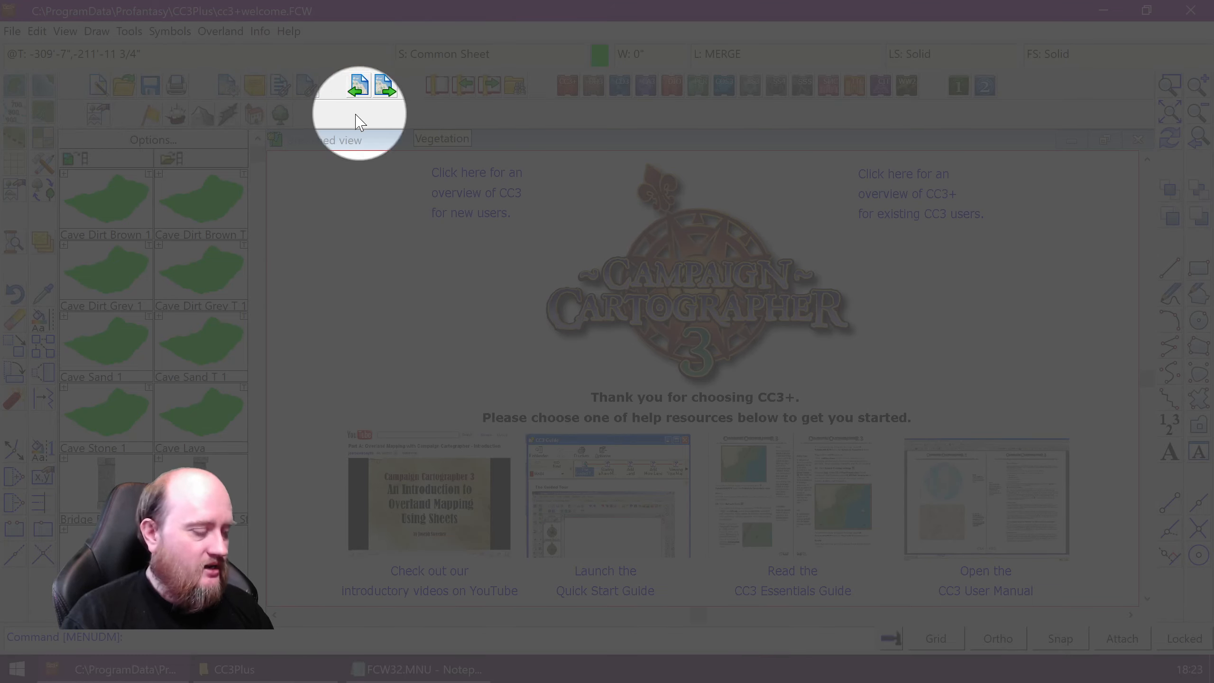
{"action": "key", "text": "ctrl+shift+l"}
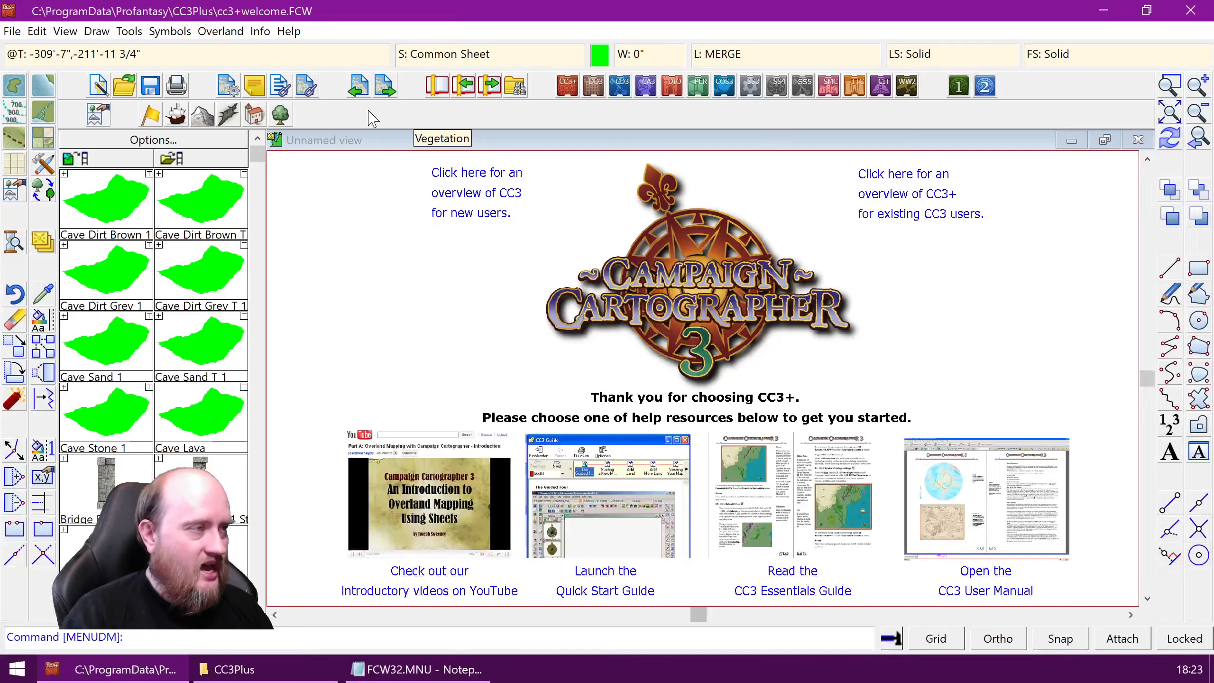
{"action": "left_click", "coordinate": [396, 670]}
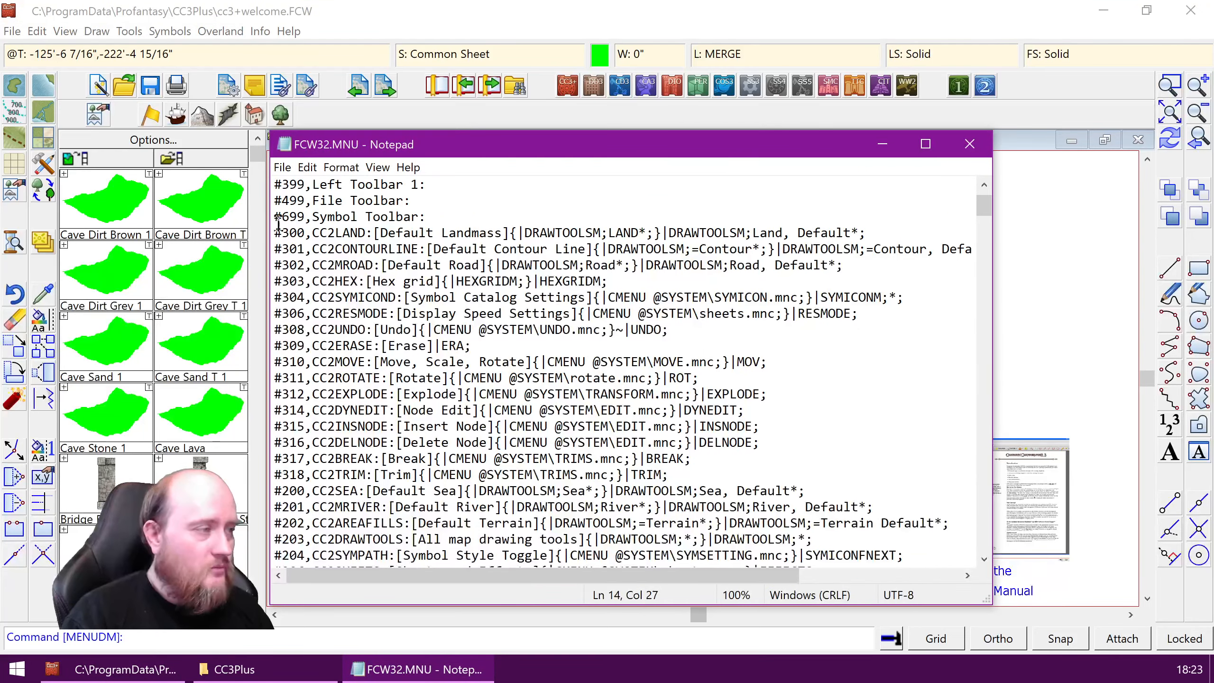
{"action": "left_click_drag", "start_coordinate": [276, 218], "coordinate": [427, 215]}
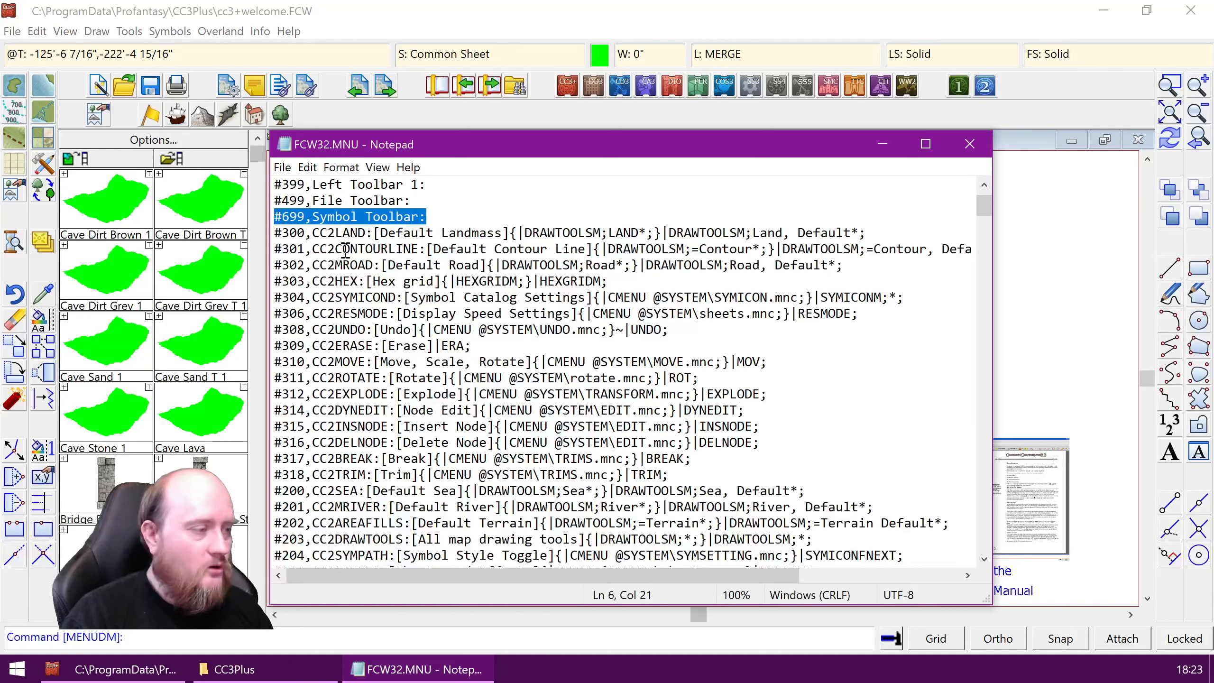
- Look through the button entries in FCW32.MNU down to the symbol toolbar entries #601 to #608 above the &File: section
{"action": "left_click", "coordinate": [410, 297]}
{"action": "scroll", "coordinate": [434, 313], "scroll_direction": "down", "scroll_amount": 20}
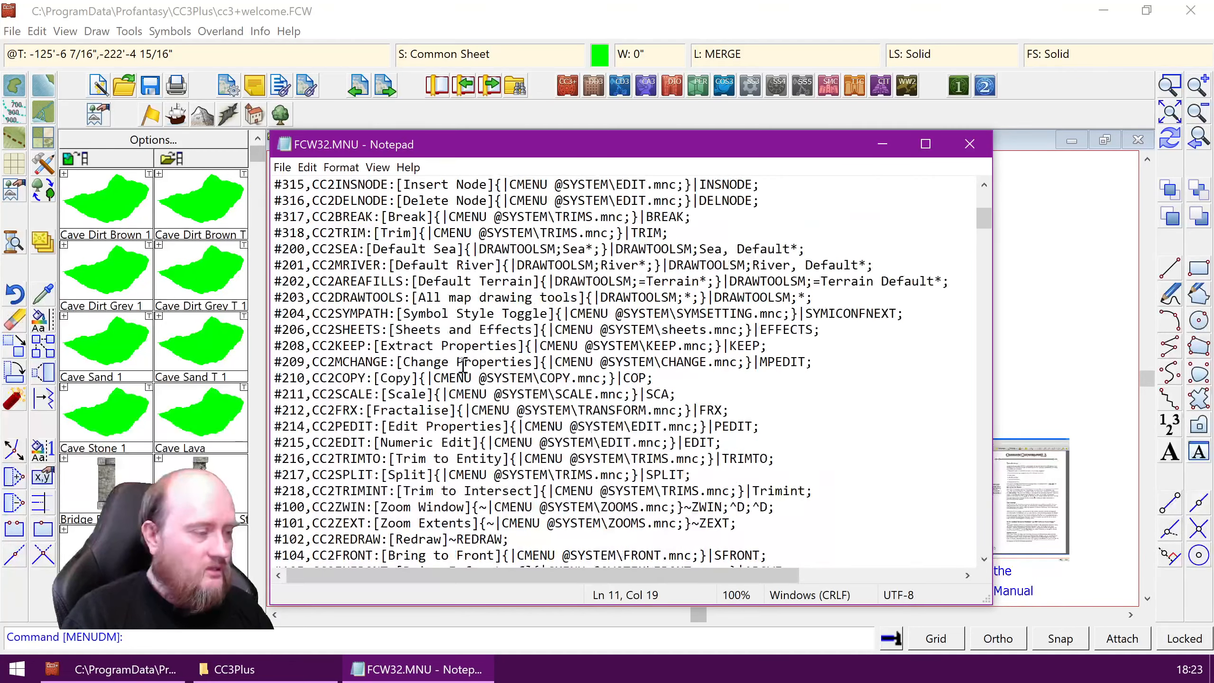
{"action": "scroll", "coordinate": [506, 377], "scroll_direction": "down", "scroll_amount": 6}
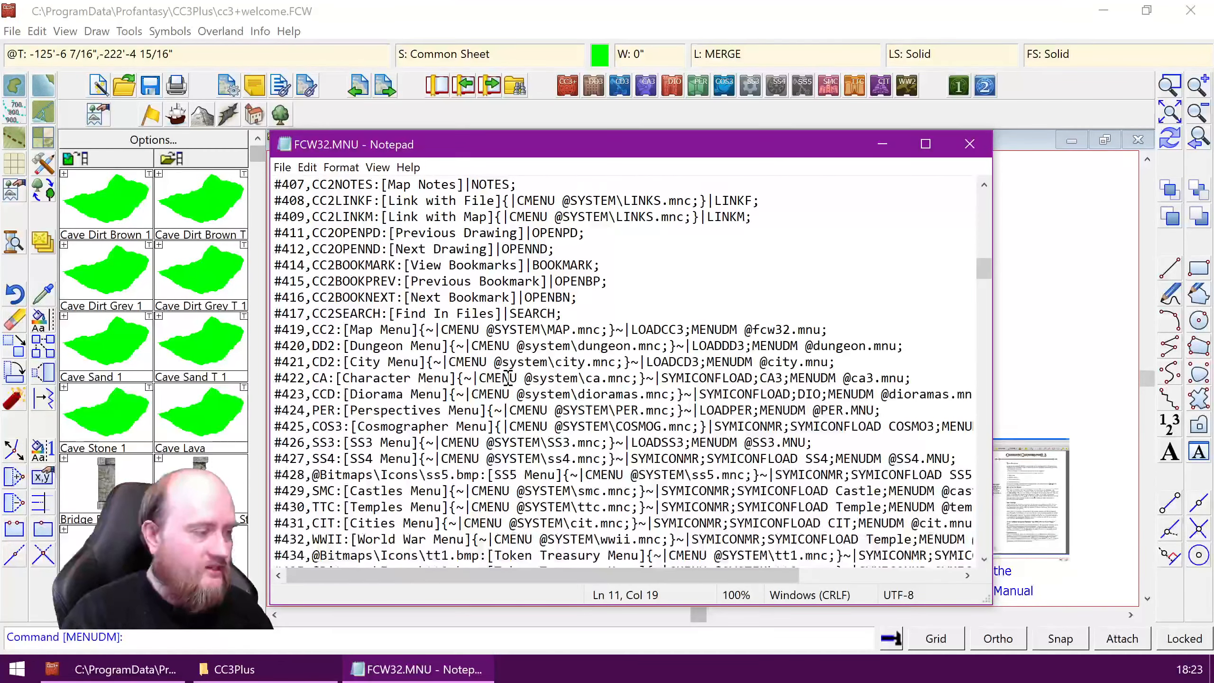
{"action": "scroll", "coordinate": [508, 378], "scroll_direction": "down", "scroll_amount": 7}
{"action": "scroll", "coordinate": [389, 346], "scroll_direction": "up", "scroll_amount": 2}
{"action": "scroll", "coordinate": [374, 345], "scroll_direction": "down", "scroll_amount": 1}
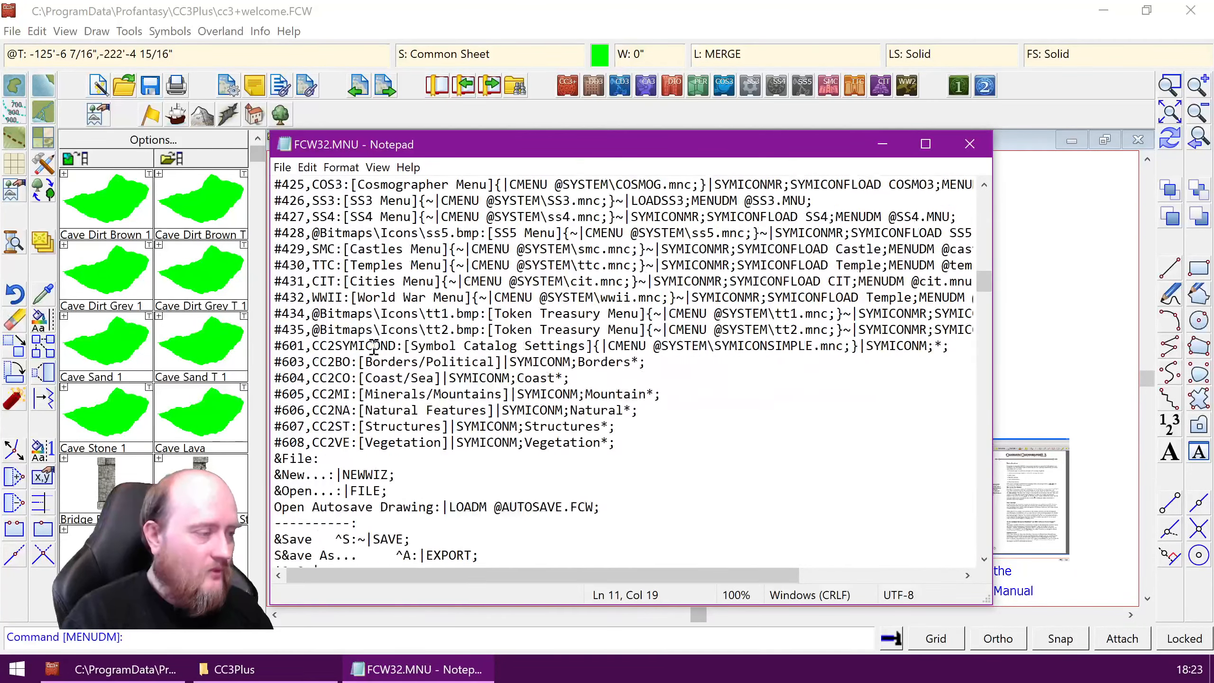
{"action": "scroll", "coordinate": [374, 345], "scroll_direction": "down", "scroll_amount": 1}
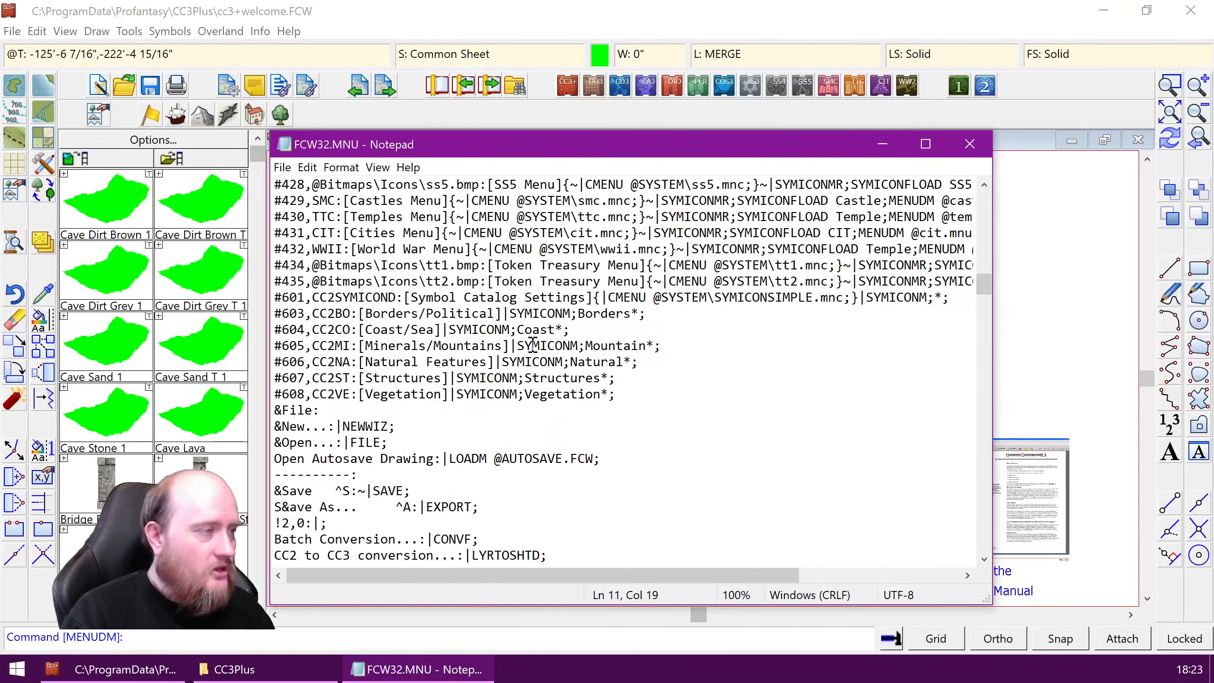
- Examine how the button numbers are ordered by highlighting the entries from #114 to #8, returning to the end of the symbol toolbar entries
{"action": "scroll", "coordinate": [532, 344], "scroll_direction": "up", "scroll_amount": 15}
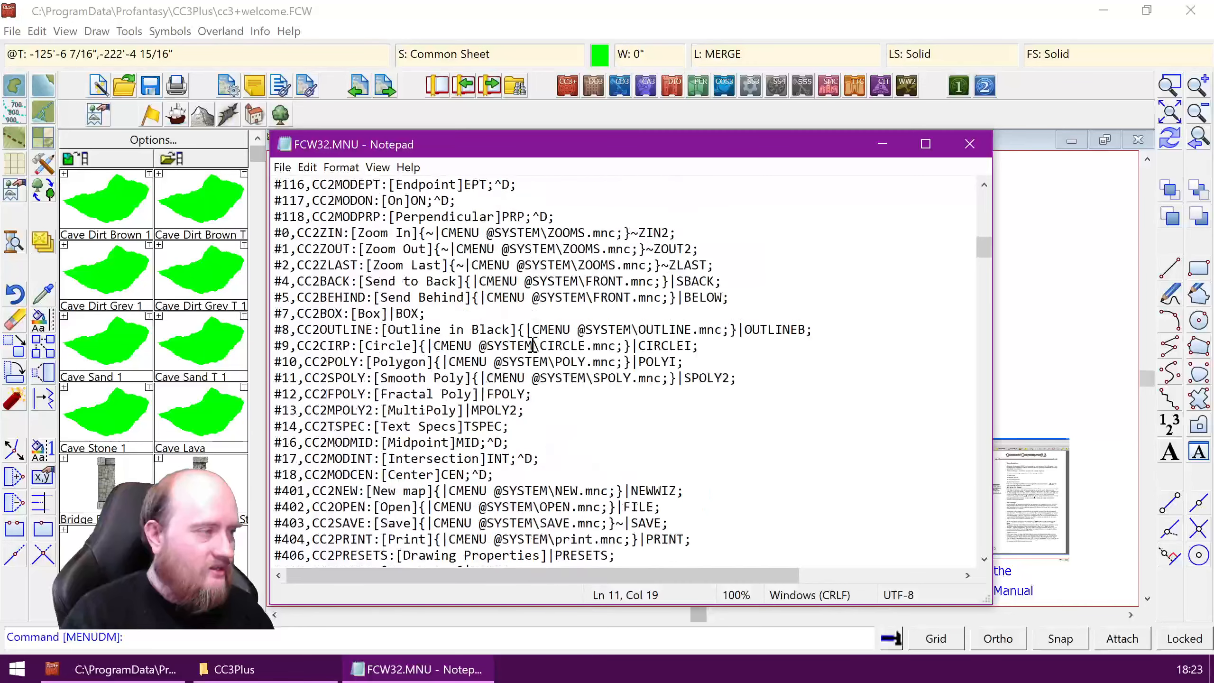
{"action": "scroll", "coordinate": [532, 344], "scroll_direction": "up", "scroll_amount": 2}
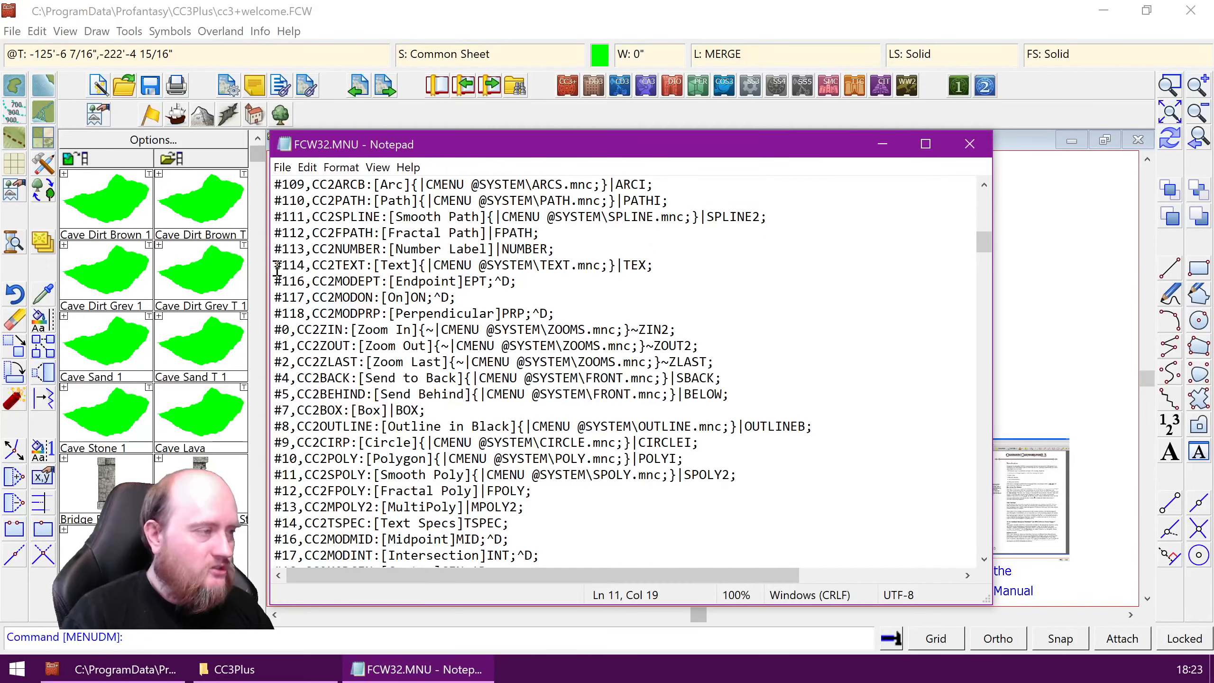
{"action": "left_click_drag", "start_coordinate": [276, 266], "coordinate": [304, 426]}
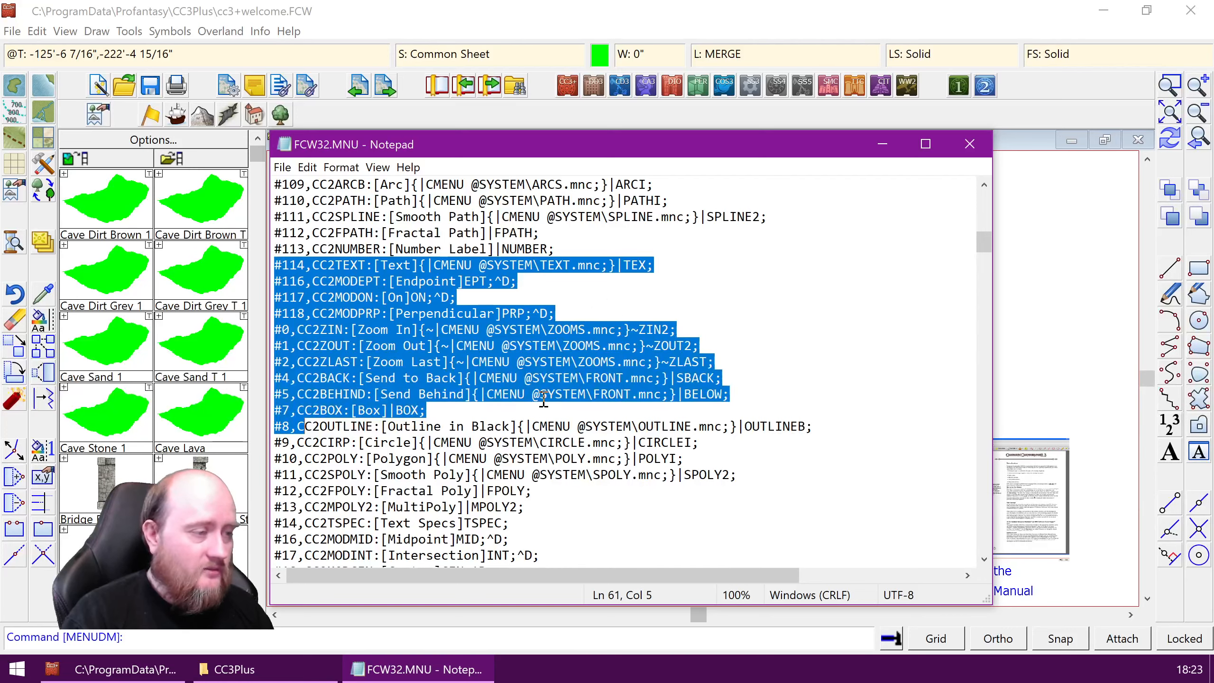
{"action": "left_click", "coordinate": [540, 415]}
{"action": "scroll", "coordinate": [478, 322], "scroll_direction": "down", "scroll_amount": 9}
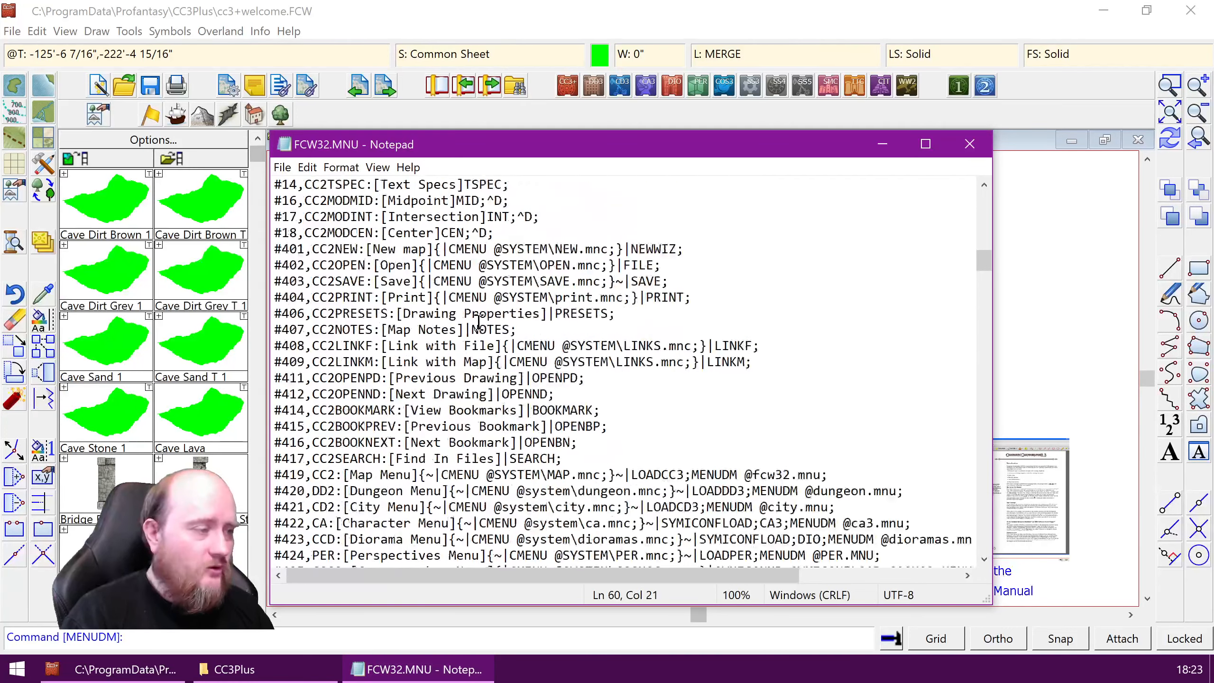
{"action": "scroll", "coordinate": [478, 321], "scroll_direction": "down", "scroll_amount": 7}
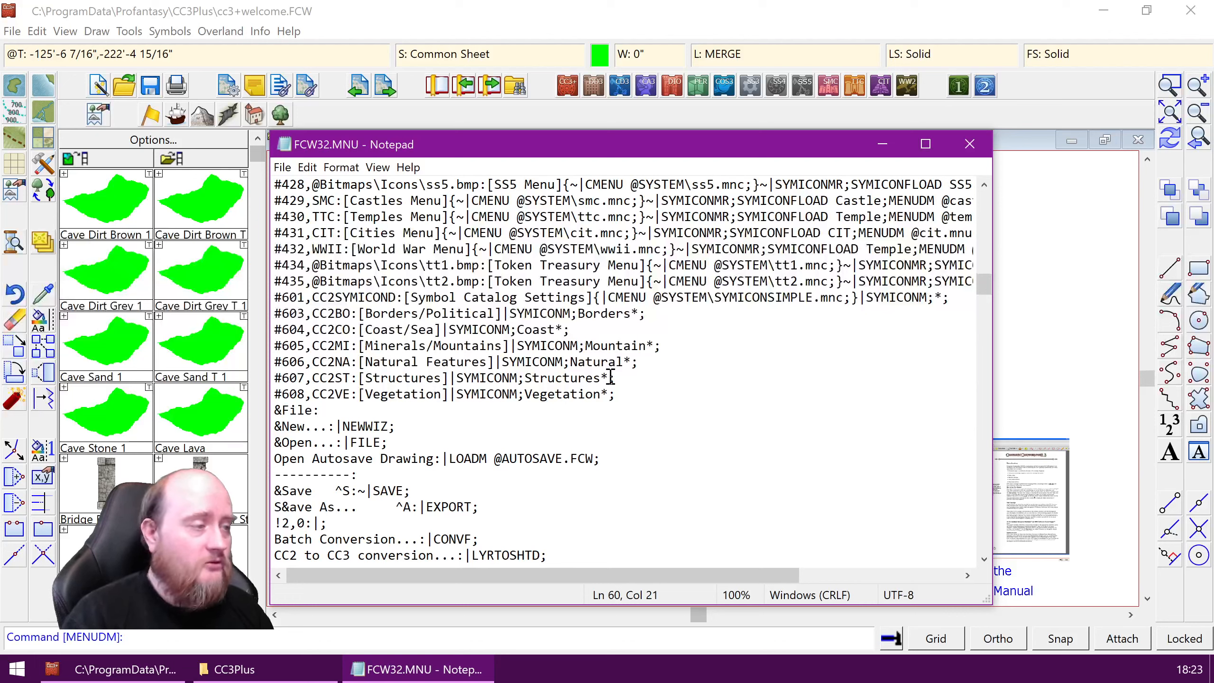
- Insert a new line below the #608 Vegetation entry and start it with the button number #611 and a comma
{"action": "left_click", "coordinate": [621, 398]}
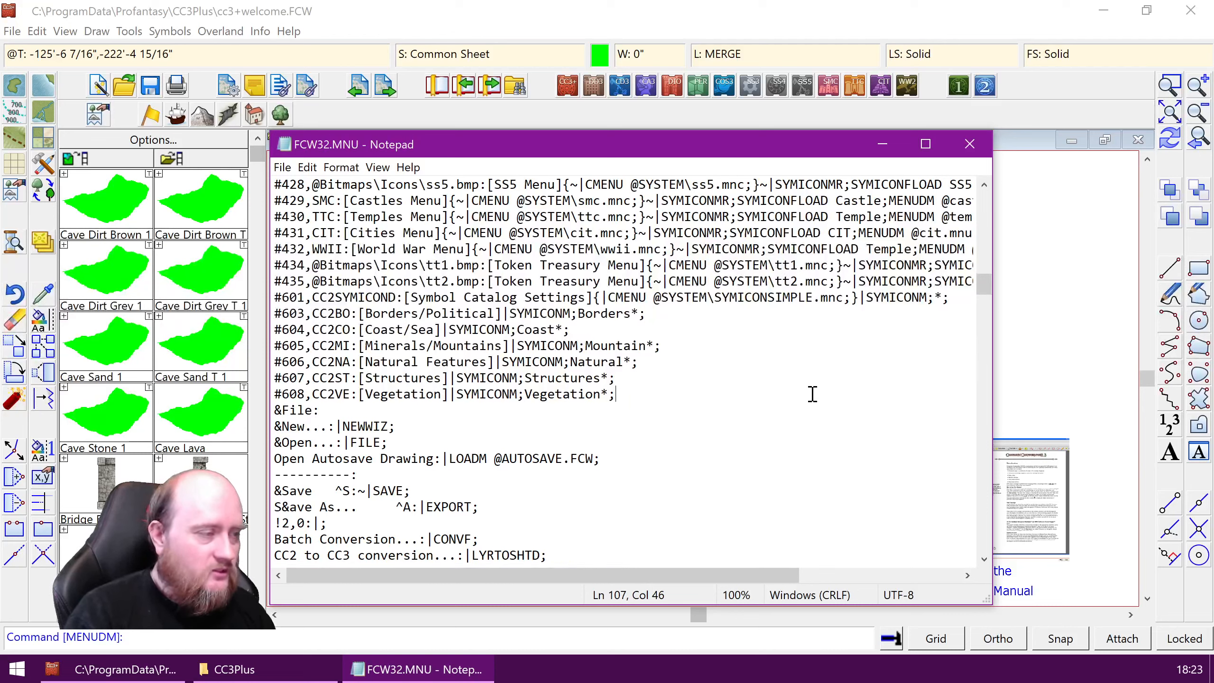
{"action": "key", "text": "Return"}
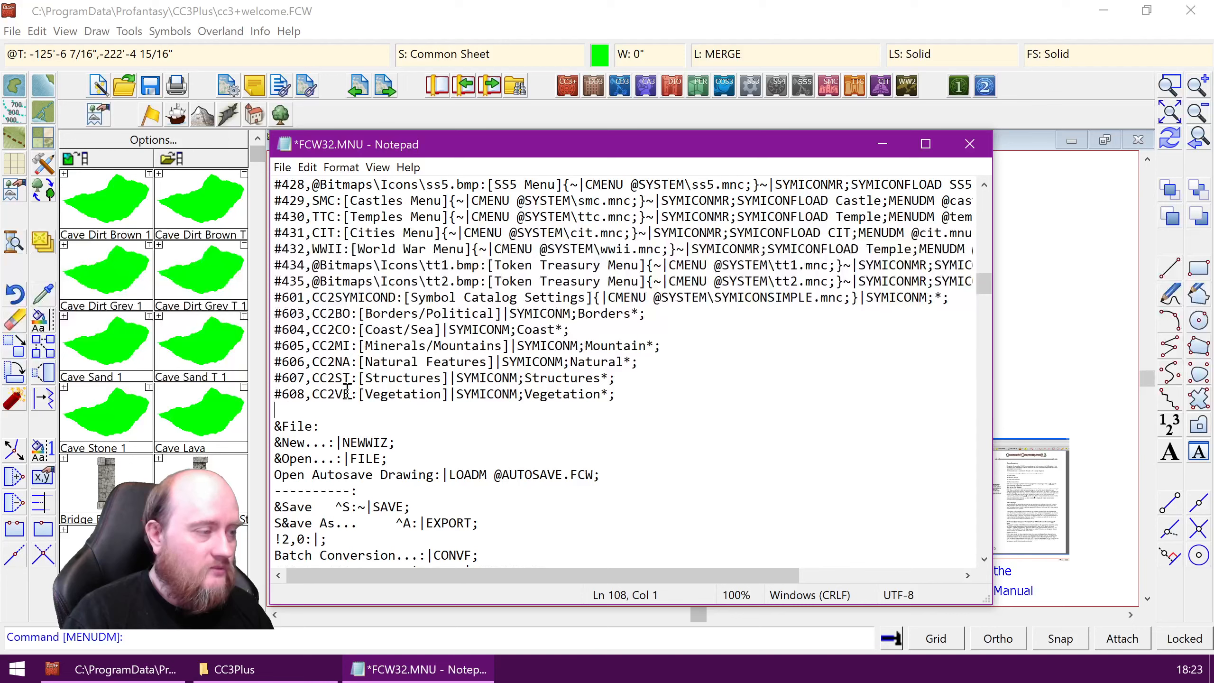
{"action": "left_click_drag", "start_coordinate": [615, 378], "coordinate": [456, 378]}
{"action": "left_click", "coordinate": [306, 409]}
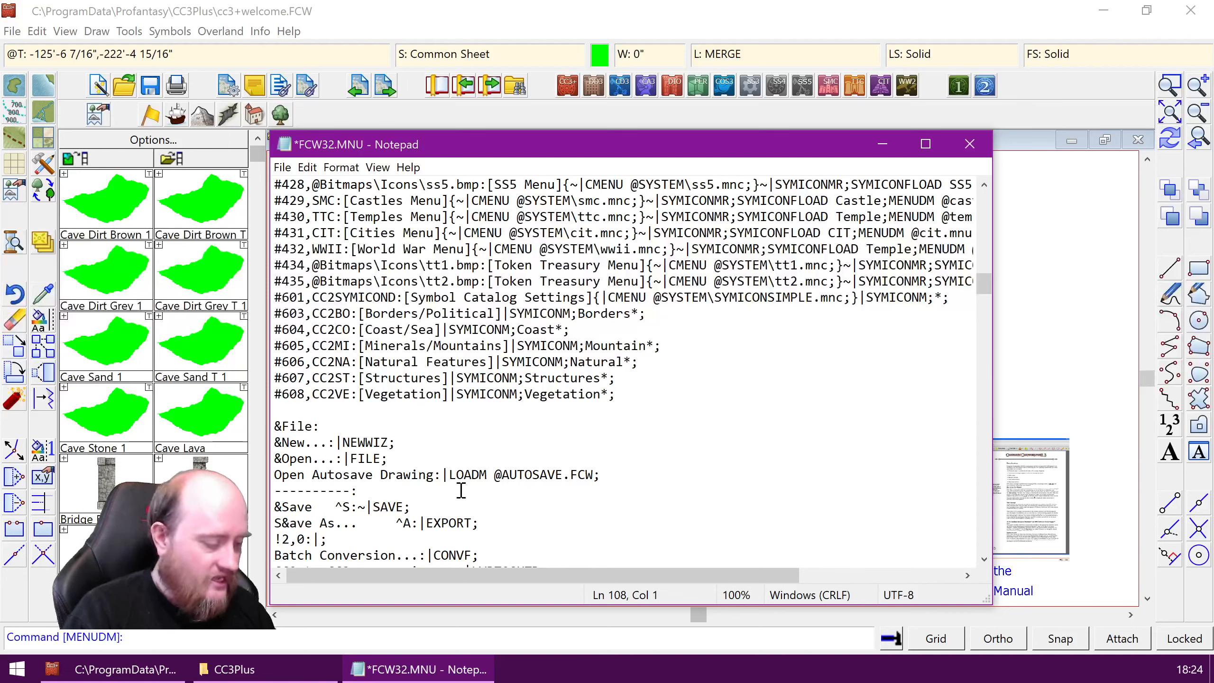
{"action": "key", "text": "shift"}
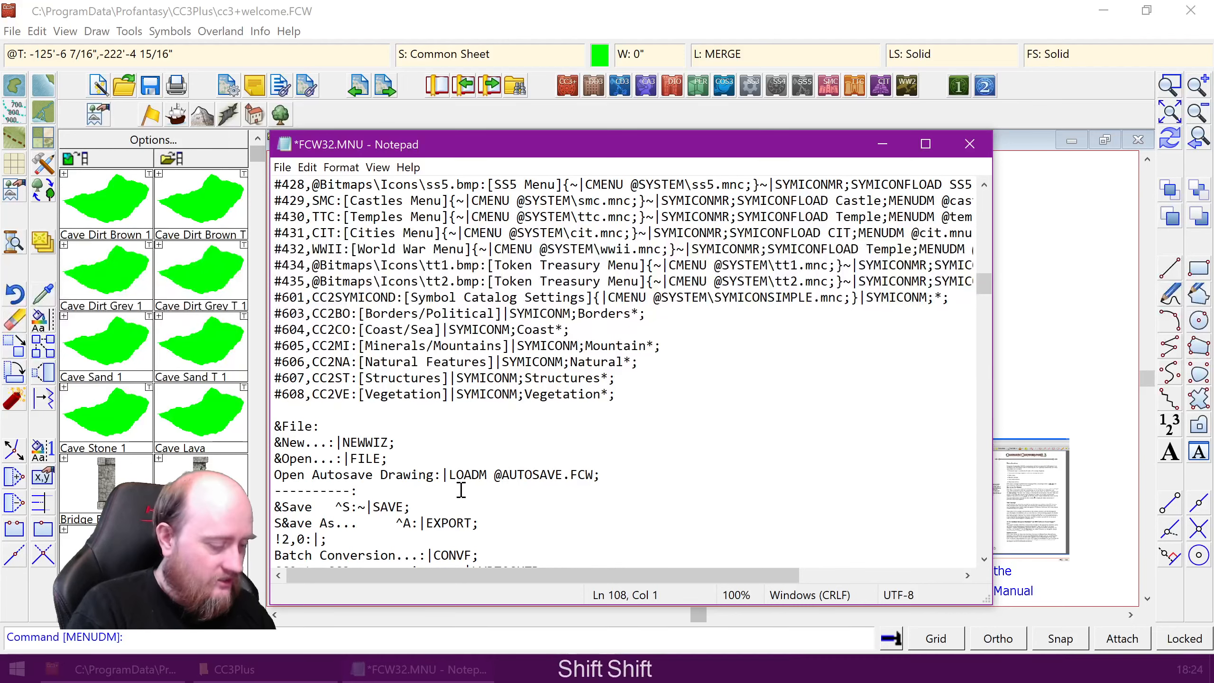
{"action": "type", "text": "#611"}
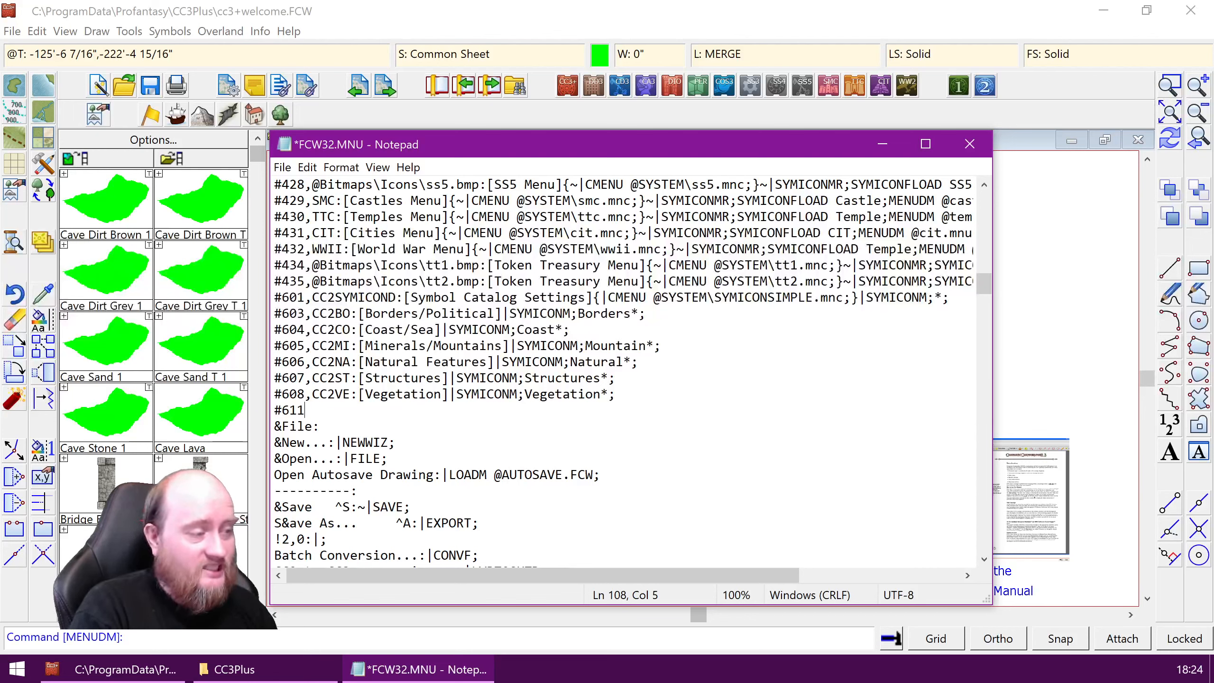
{"action": "type", "text": ","}
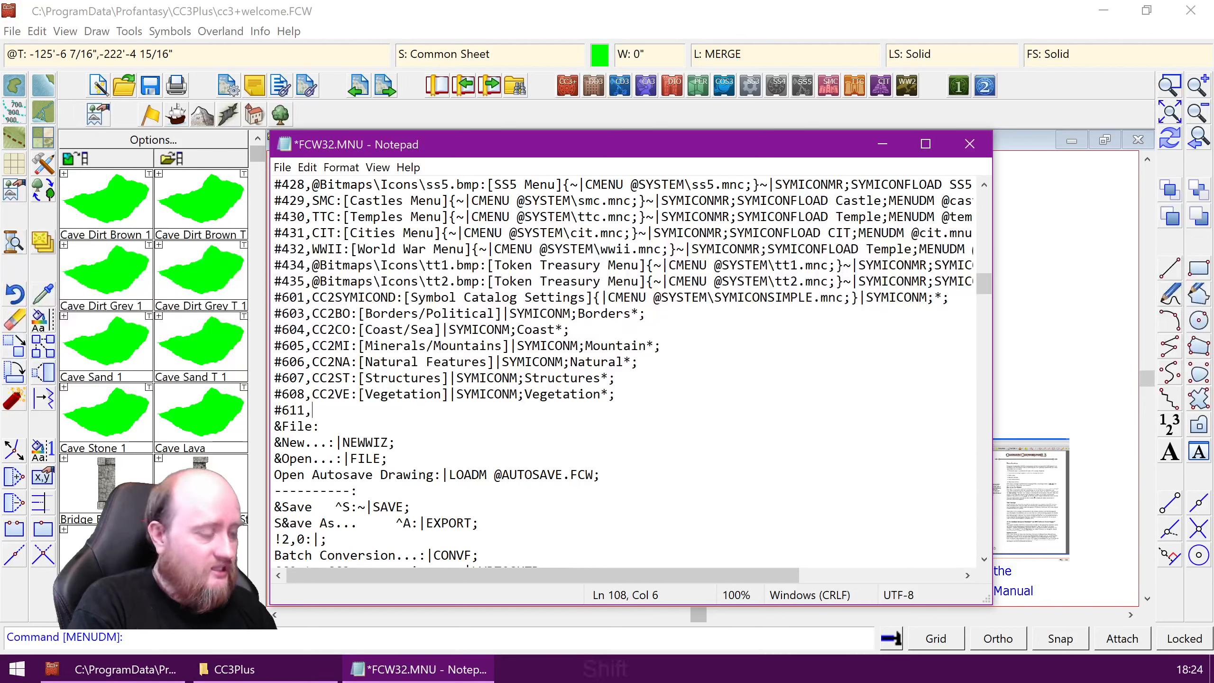
- Enter CATICON8 as the icon name of the #611 entry, closed with a colon
{"action": "key", "text": "shift"}
{"action": "type", "text": "CA"}
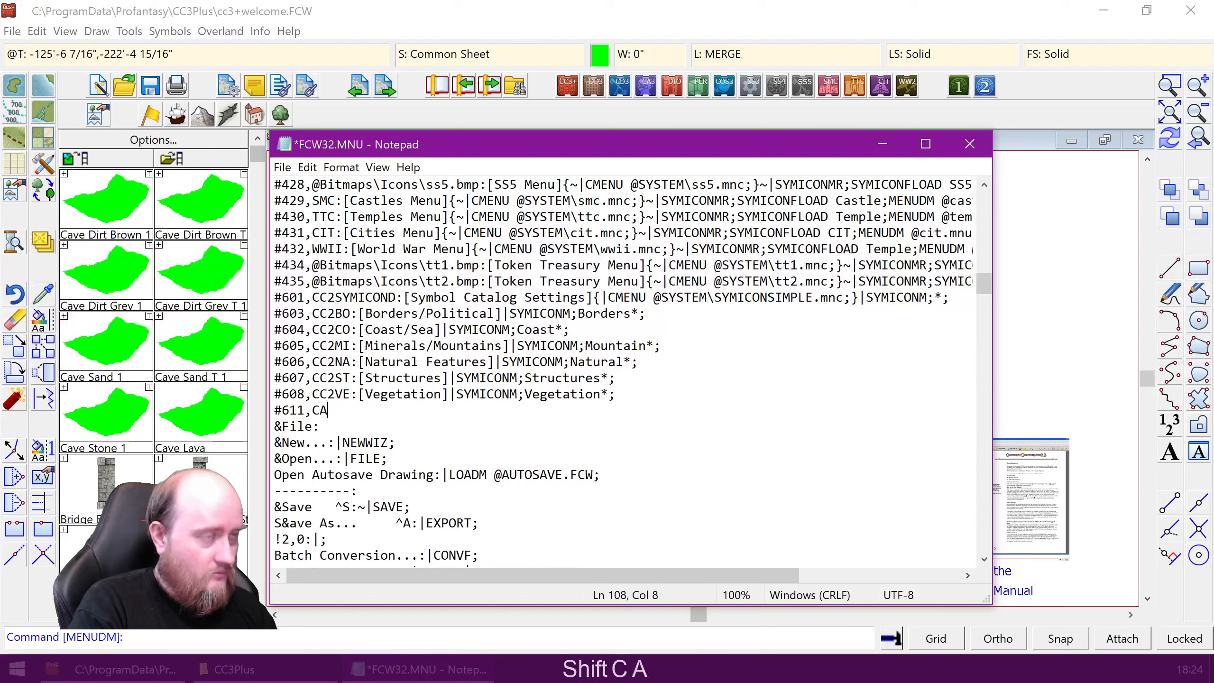
{"action": "type", "text": "TICON("}
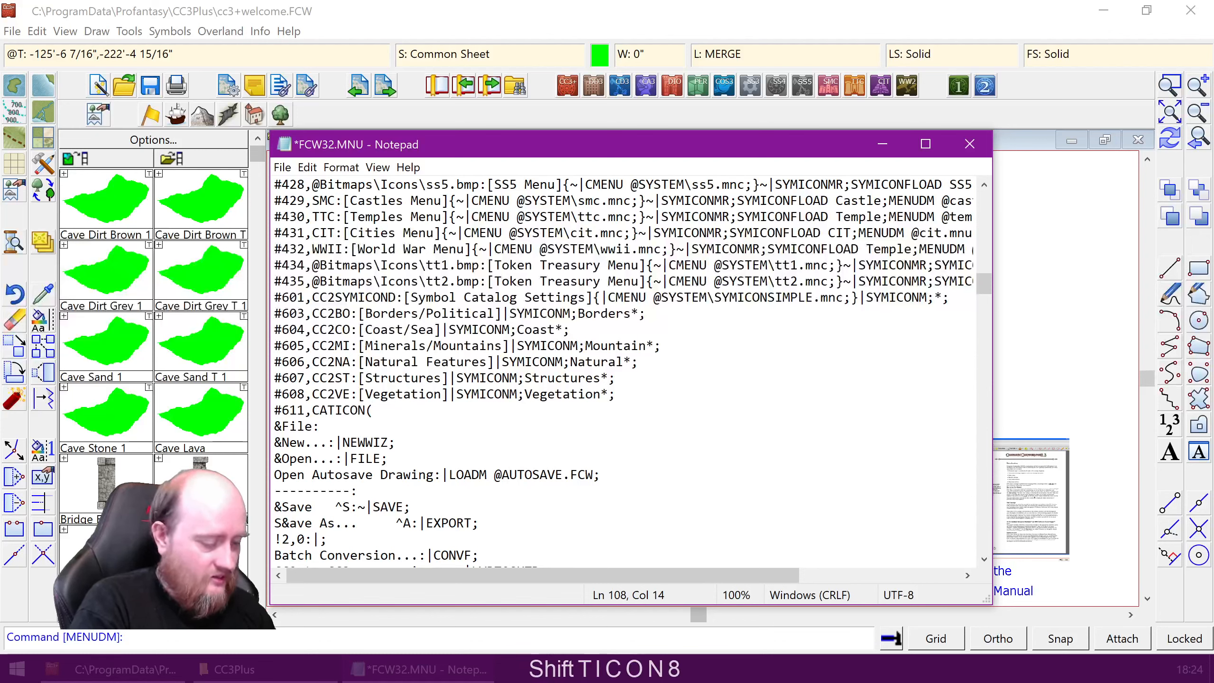
{"action": "key", "text": "BackSpace"}
{"action": "type", "text": "8"}
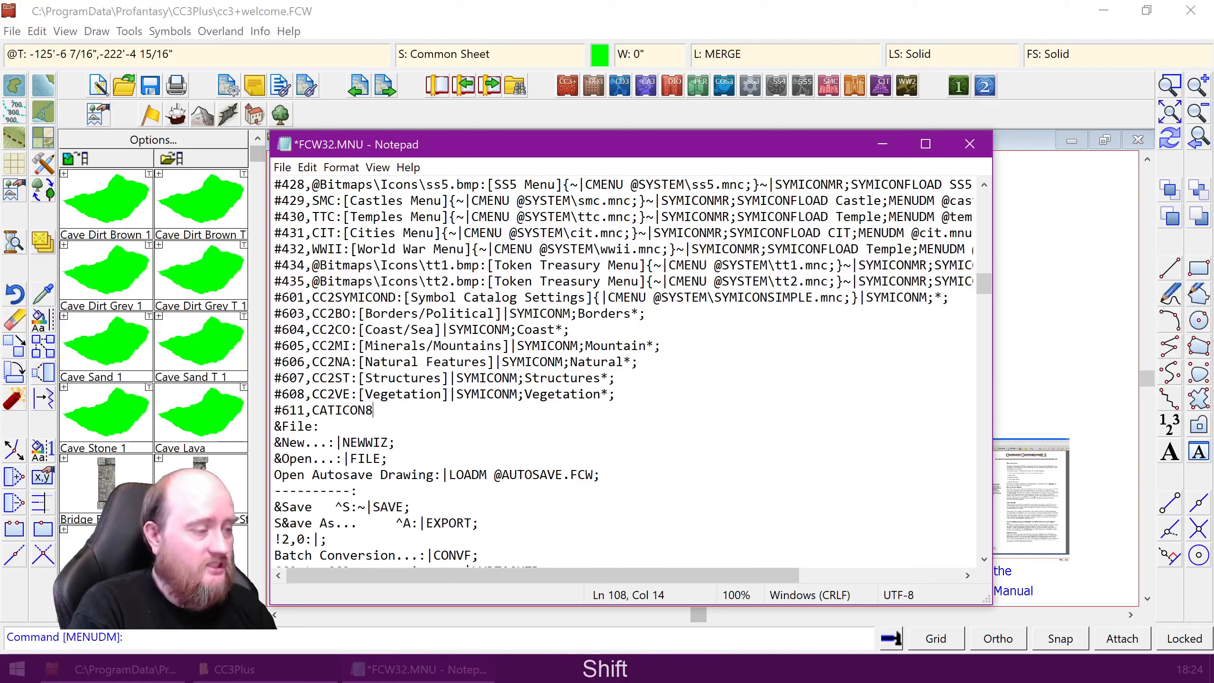
{"action": "type", "text": ":"}
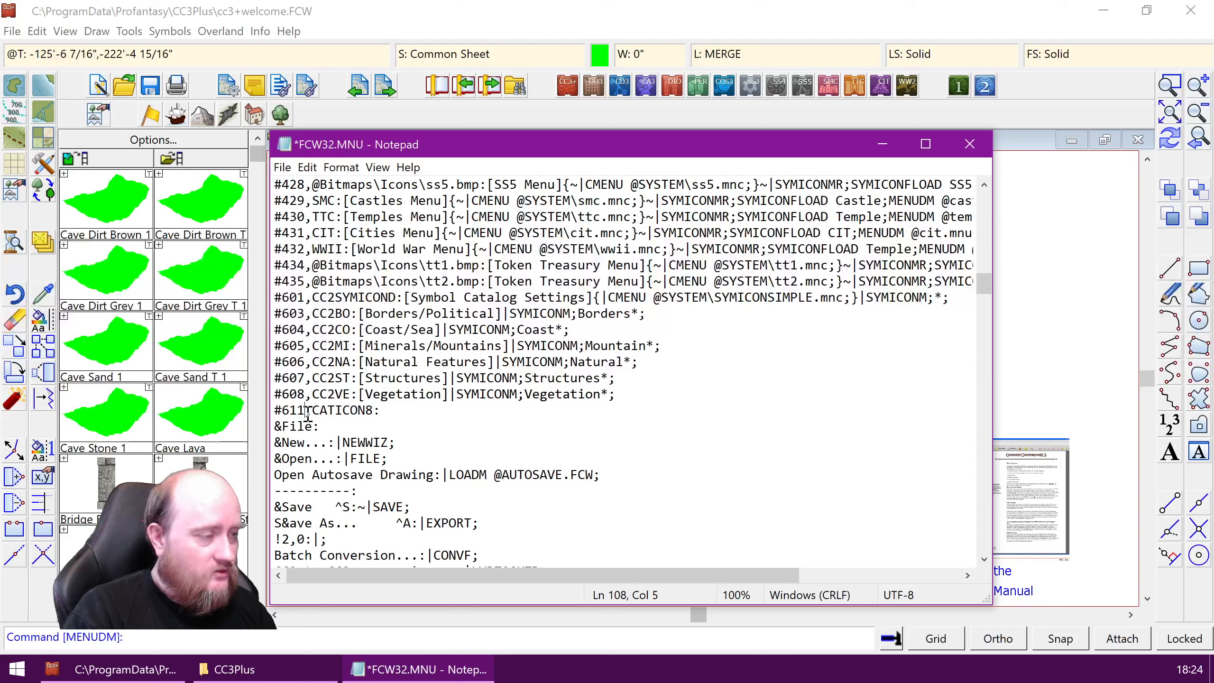
- Highlight the comma and colon separators in the #611 entry and the icon name CC2VE in the #608 entry
{"action": "left_click_drag", "start_coordinate": [305, 410], "coordinate": [312, 409]}
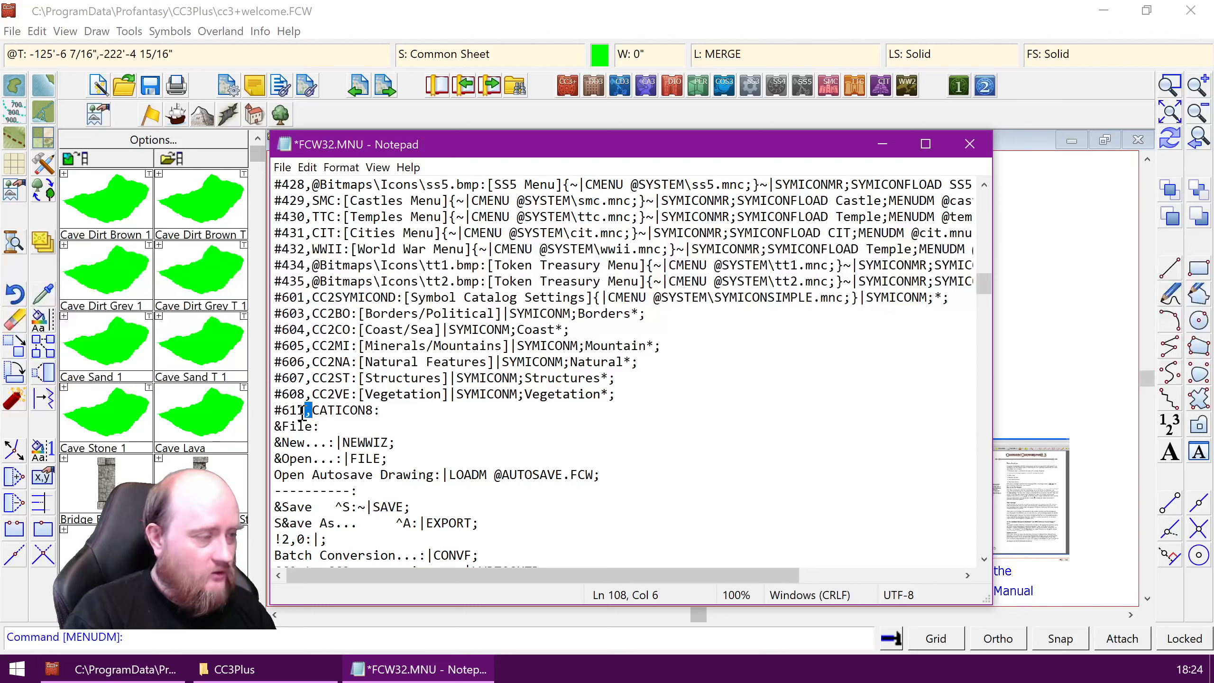
{"action": "left_click_drag", "start_coordinate": [373, 410], "coordinate": [379, 409]}
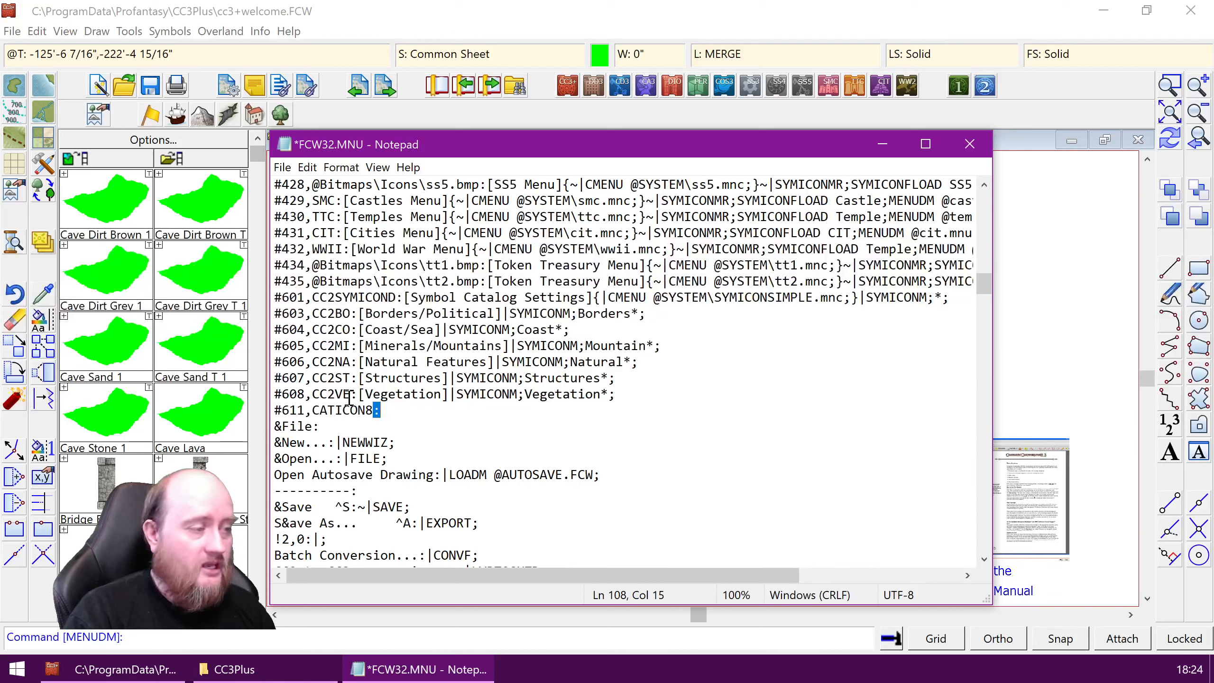
{"action": "left_click_drag", "start_coordinate": [313, 394], "coordinate": [351, 393]}
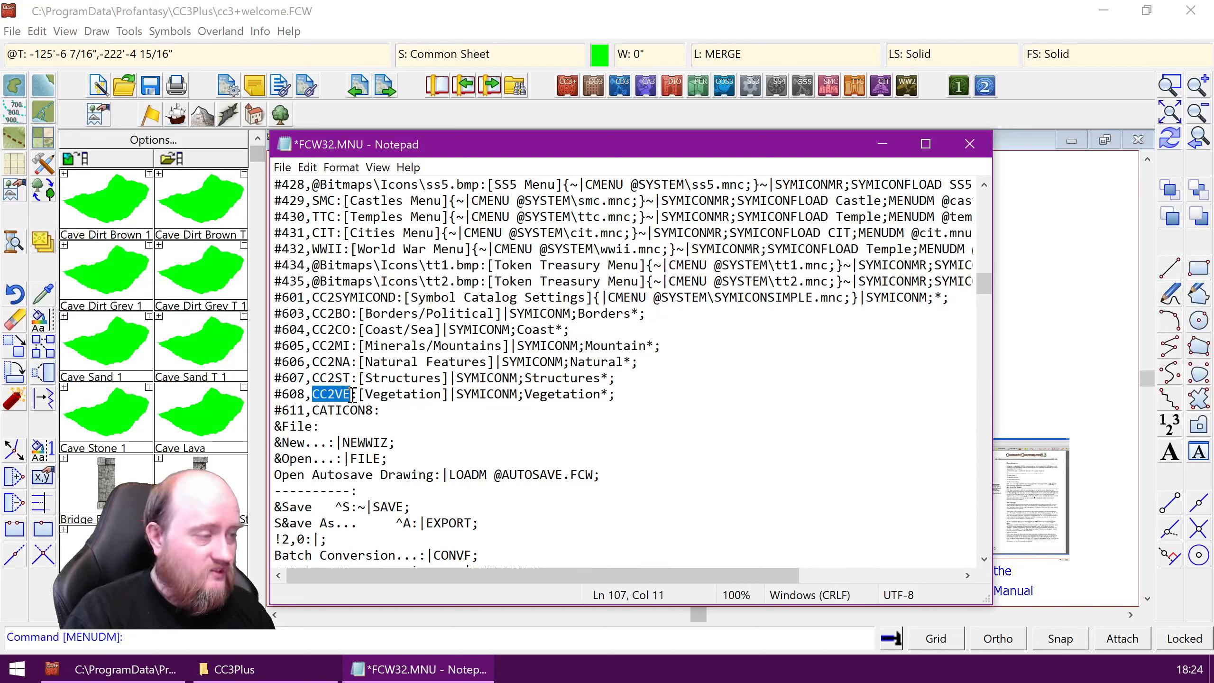
- Add the bracketed label [Here is a tooltip for you] at the end of the #611 entry
{"action": "left_click", "coordinate": [402, 409]}
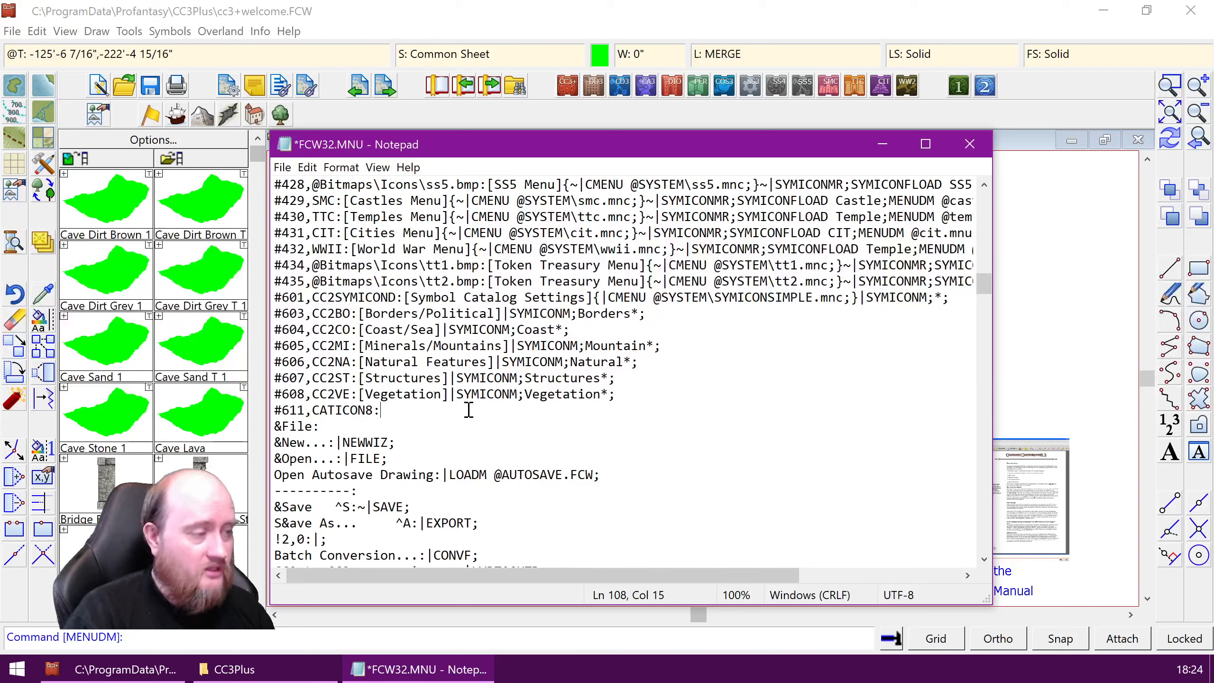
{"action": "type", "text": "["}
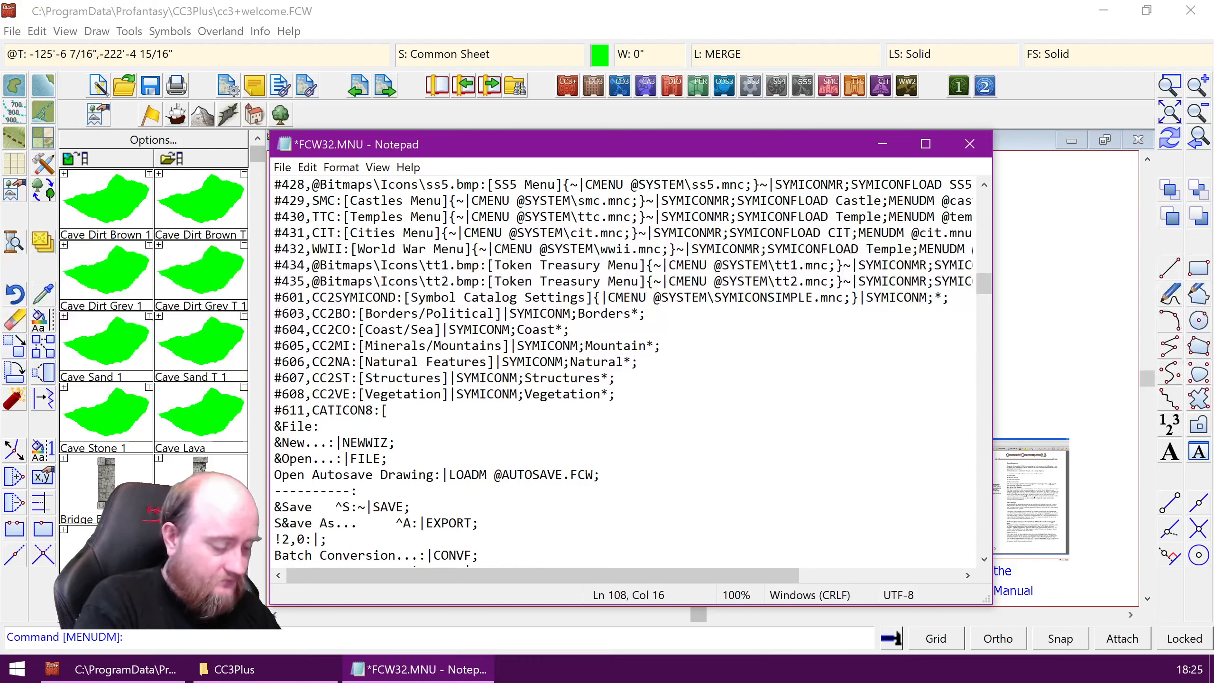
{"action": "type", "text": "Here is a t"}
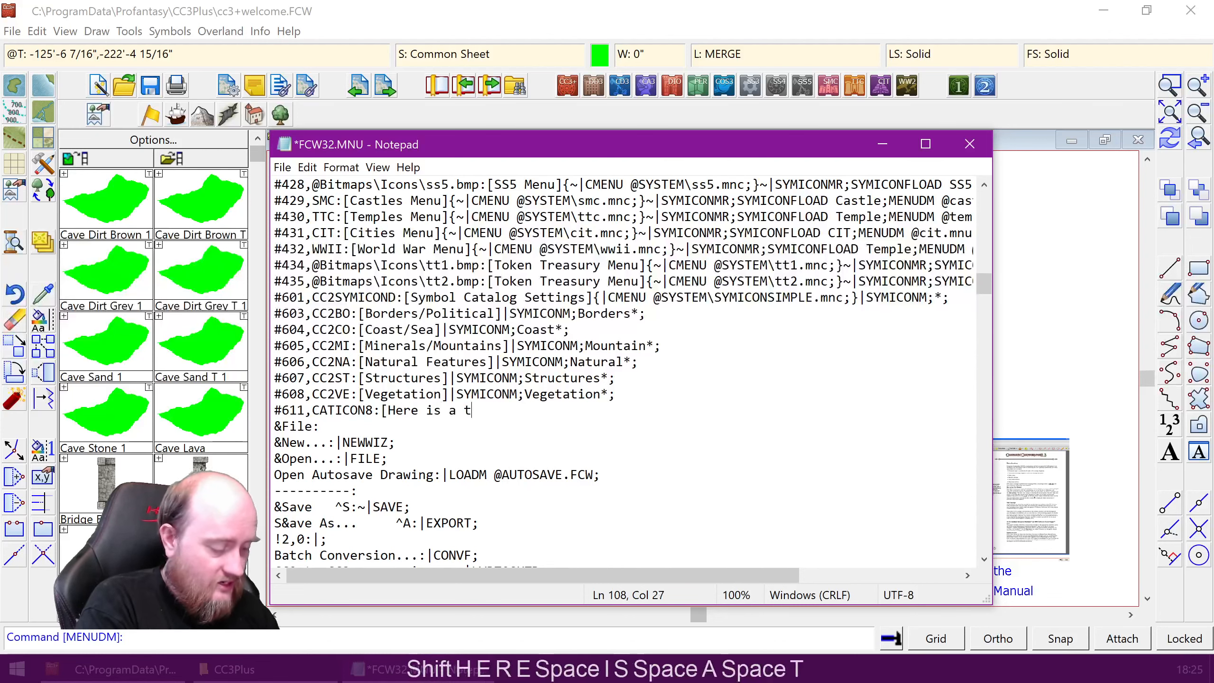
{"action": "type", "text": "ooltip t"}
{"action": "key", "text": "BackSpace"}
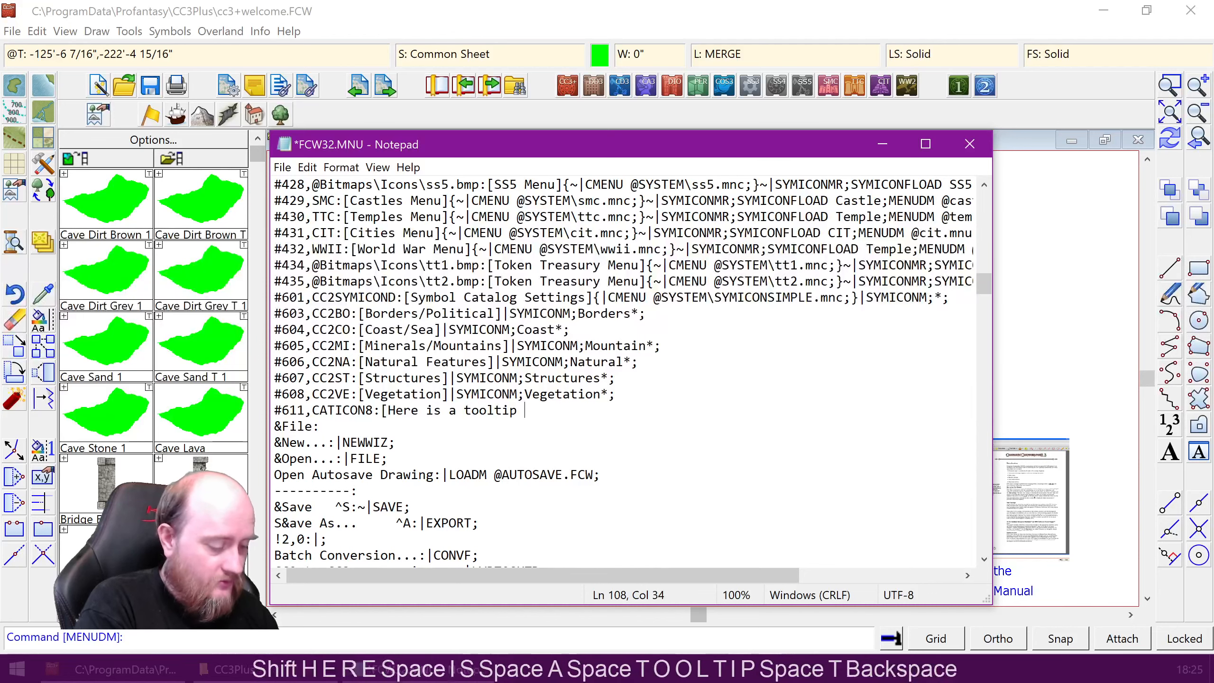
{"action": "type", "text": "for you"}
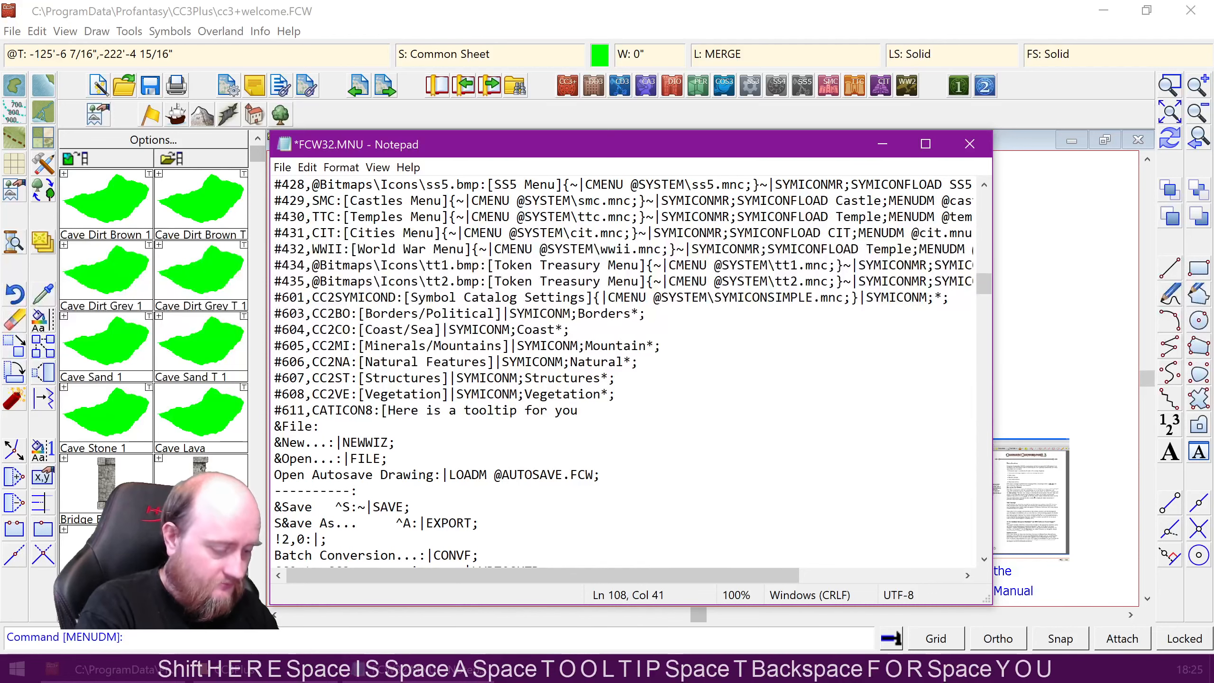
{"action": "type", "text": "]"}
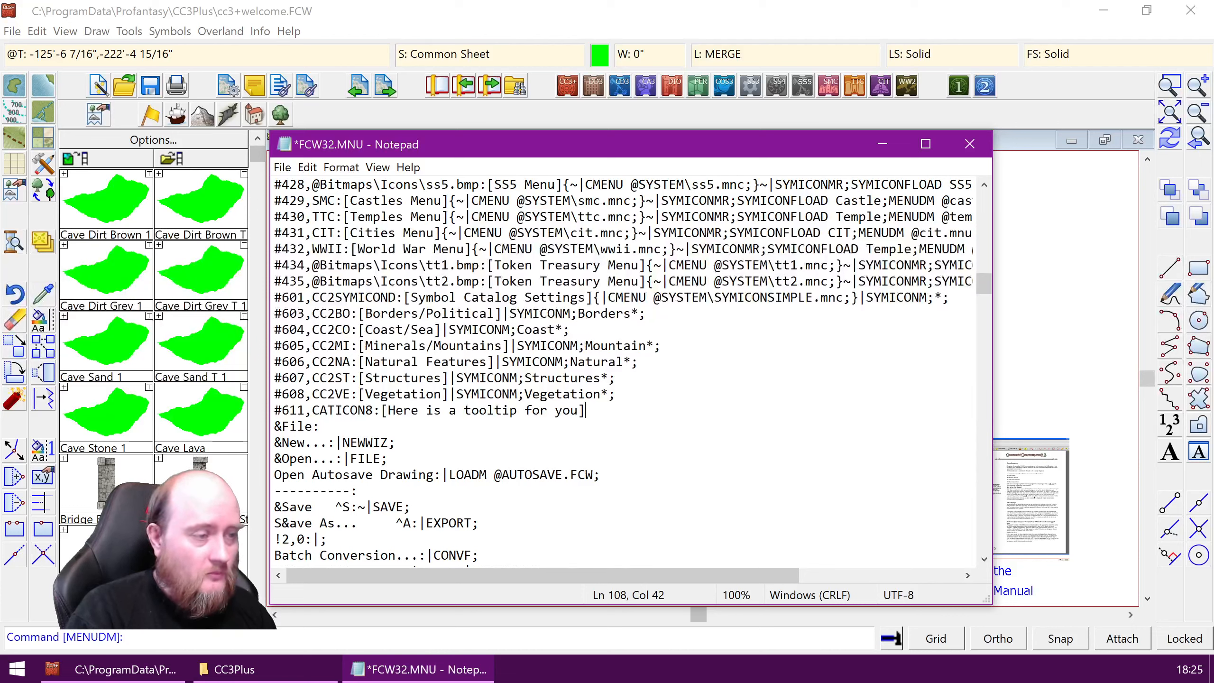
- Append a pipe character and the CATALOG command, followed by a space, after the label in the #611 entry
{"action": "type", "text": "|"}
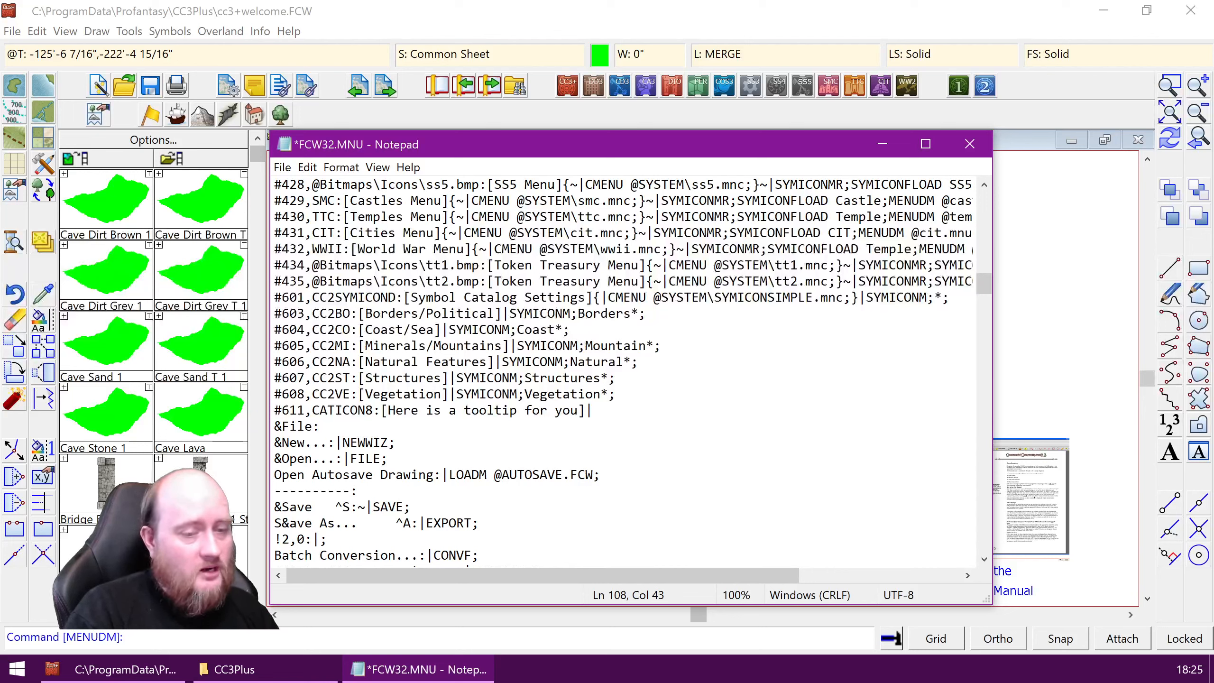
{"action": "type", "text": "CAT"}
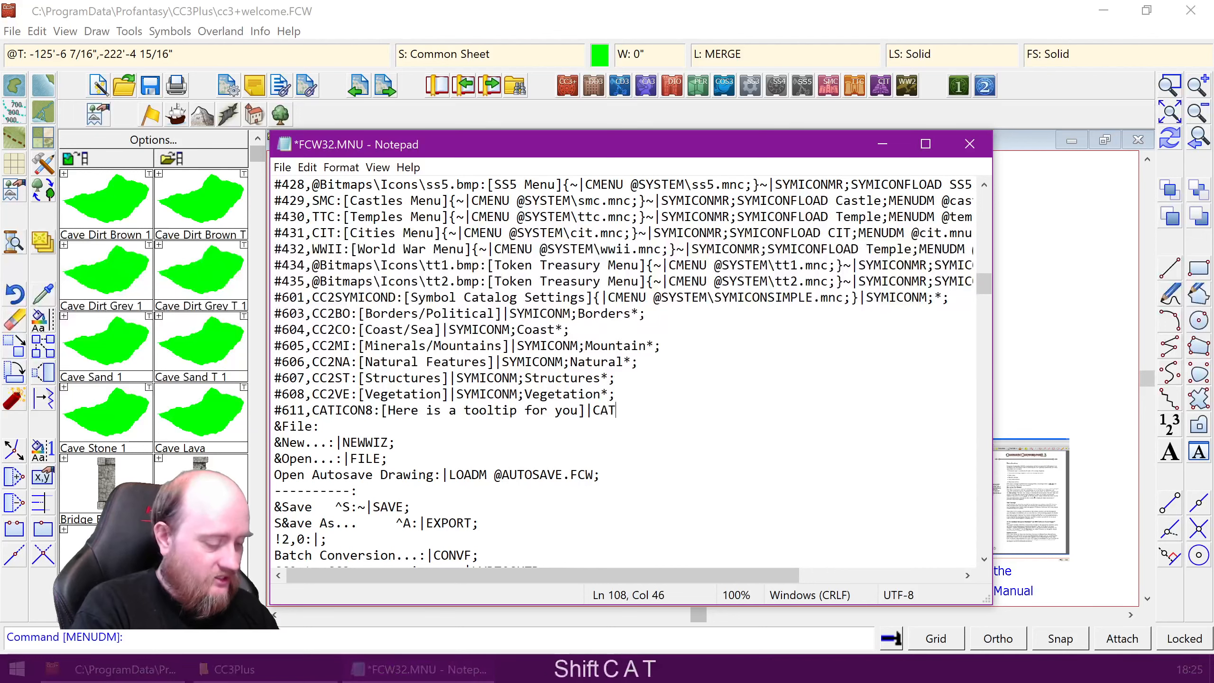
{"action": "type", "text": "LOG"}
{"action": "key", "text": "BackSpace"}
{"action": "key", "text": "BackSpace"}
{"action": "key", "text": "BackSpace"}
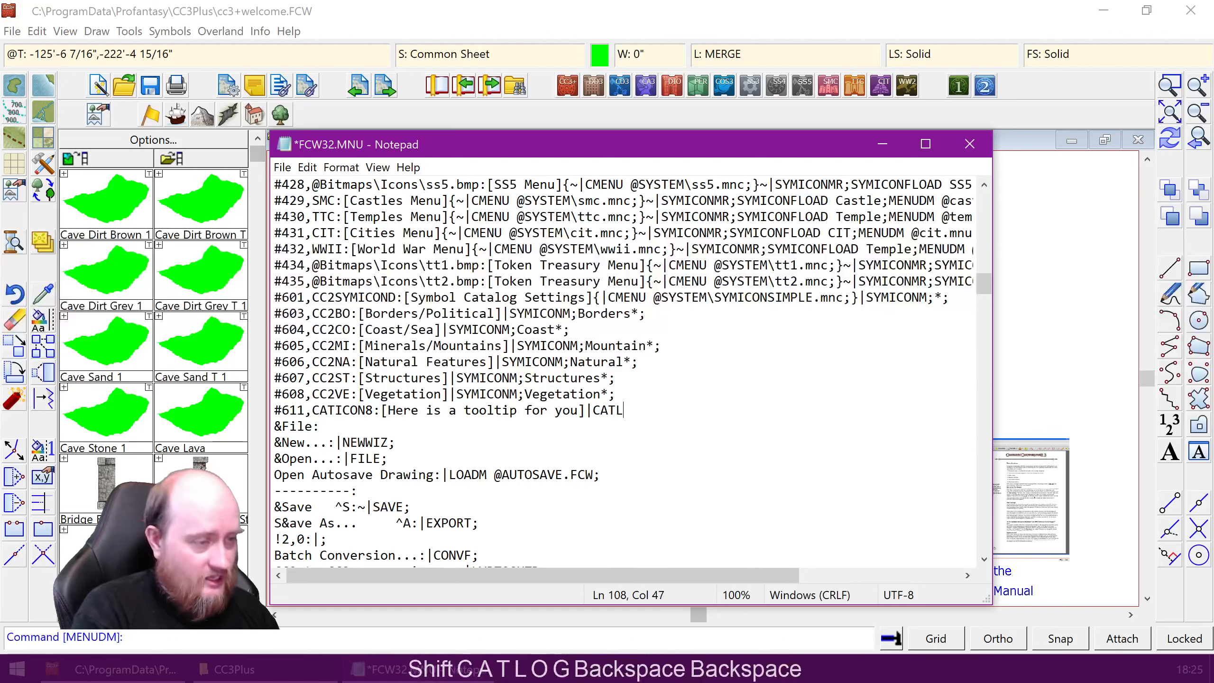
{"action": "type", "text": "ALOG"}
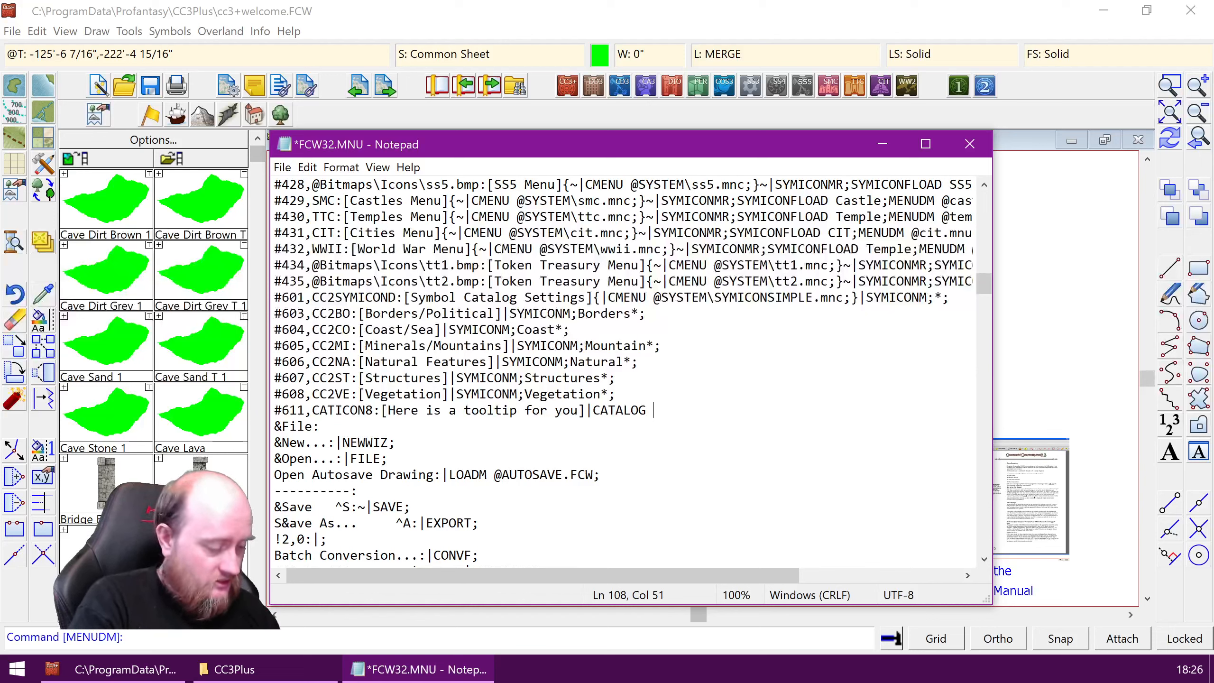
{"action": "key", "text": "ctrl+alt"}
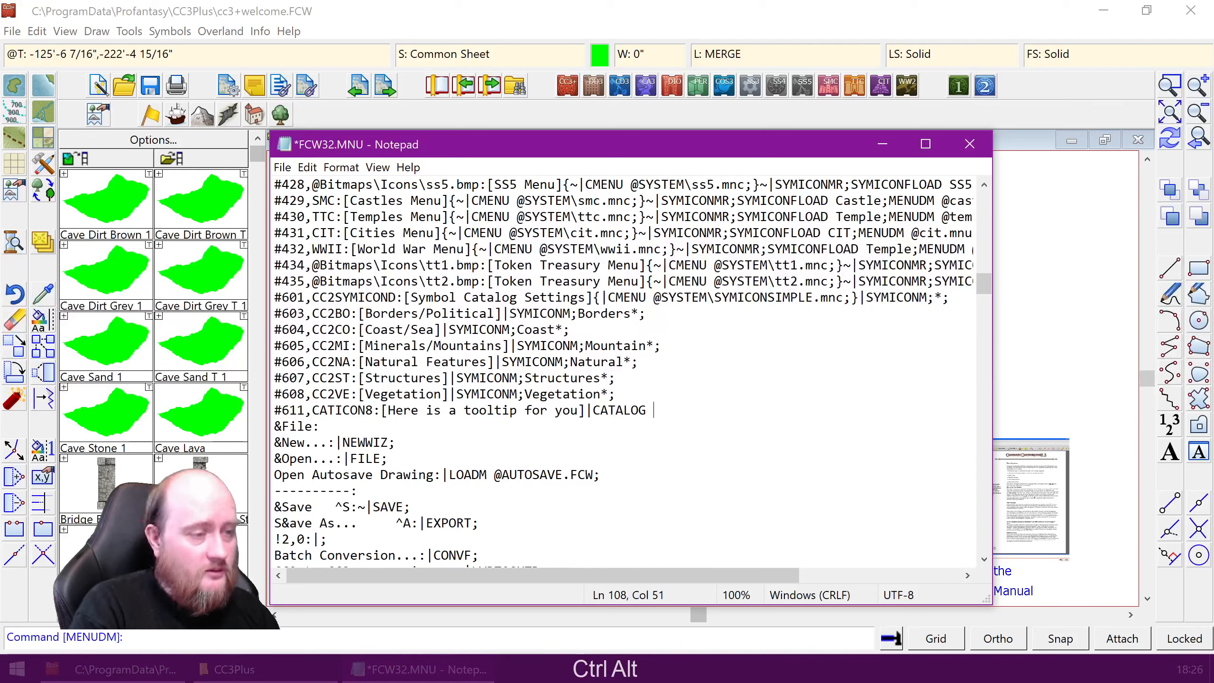
{"action": "type", "text": "@"}
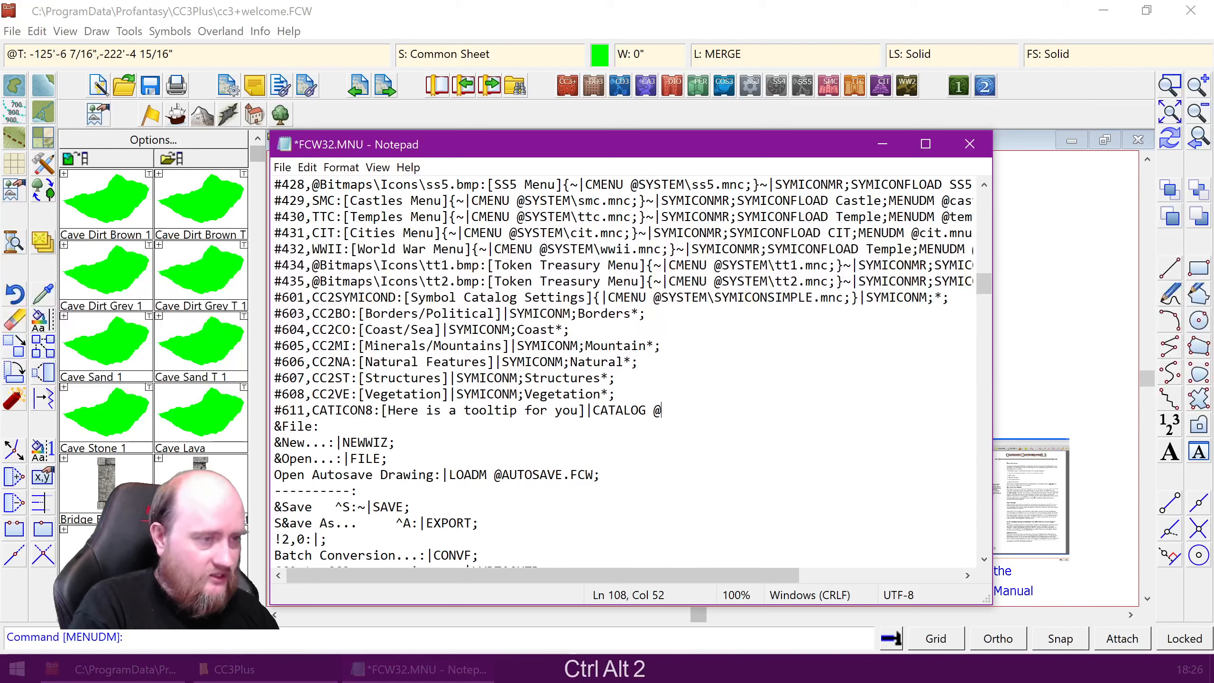
{"action": "type", "text": "Symbol"}
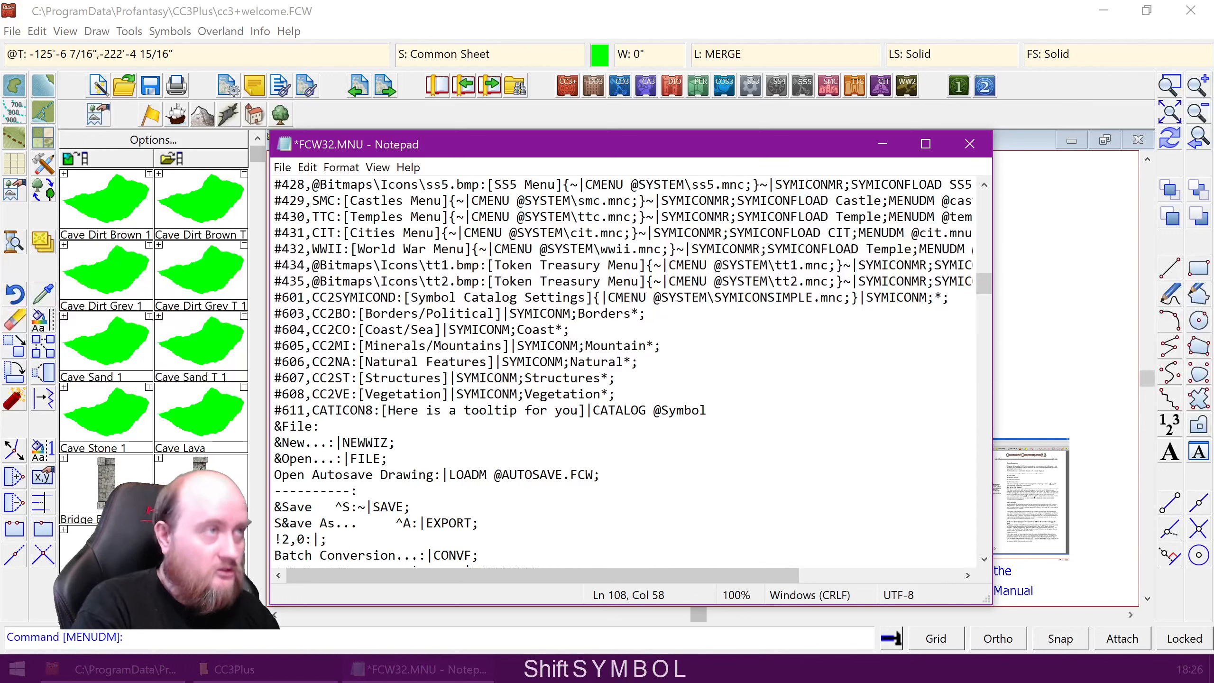
{"action": "type", "text": "s\\"}
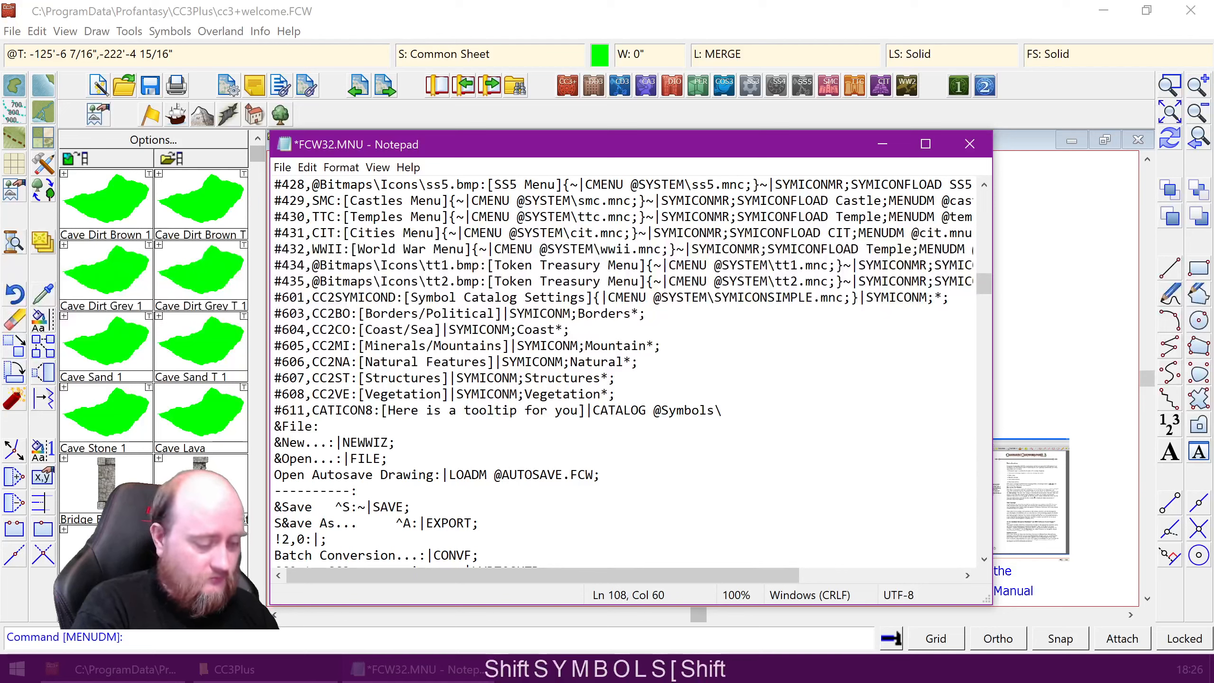
{"action": "type", "text": "Maps\\Mike "}
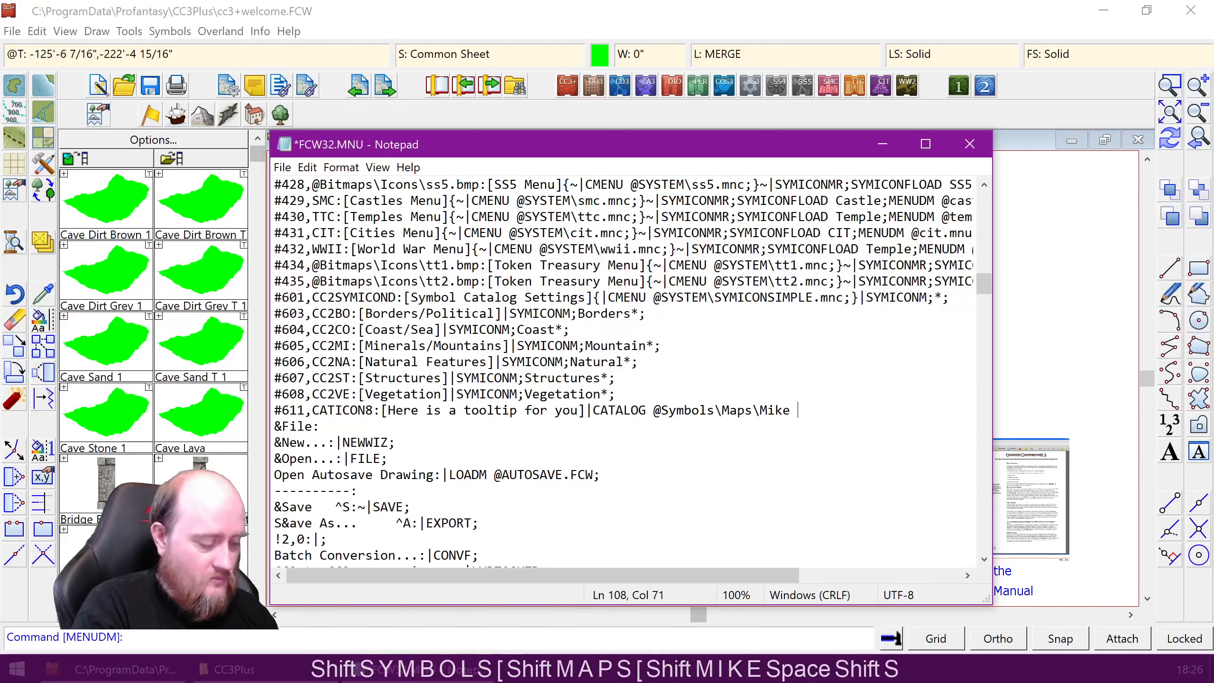
{"action": "type", "text": "Schle"}
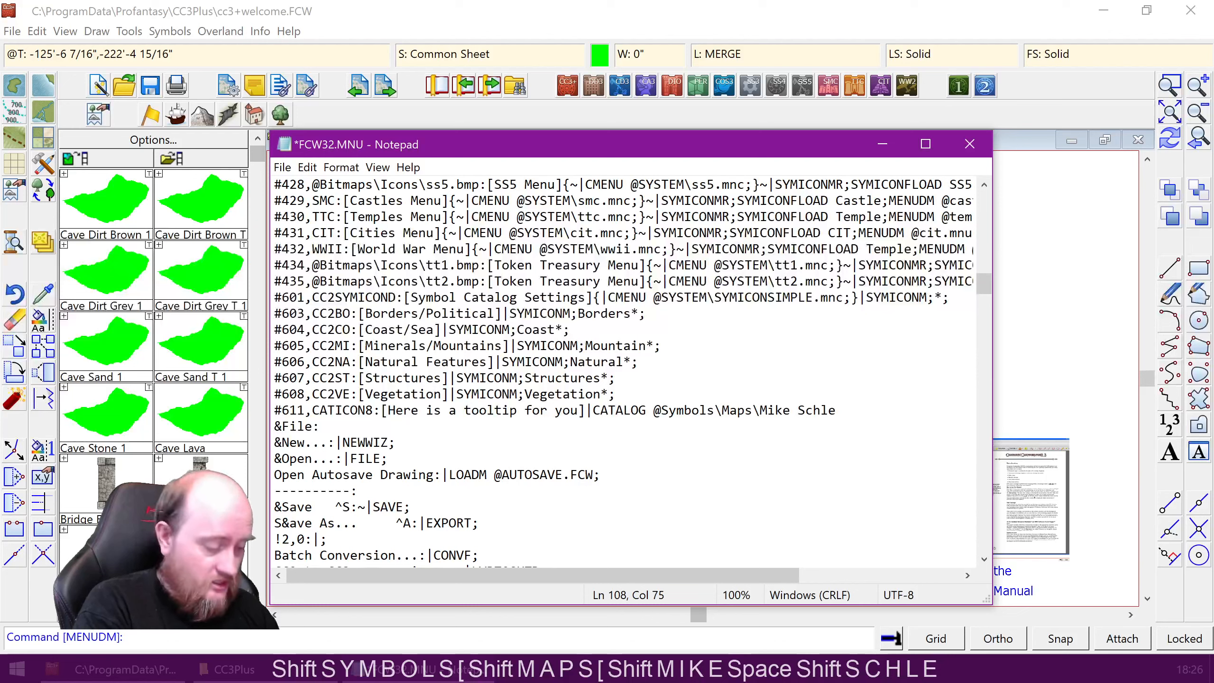
{"action": "type", "text": "y\\MS M"}
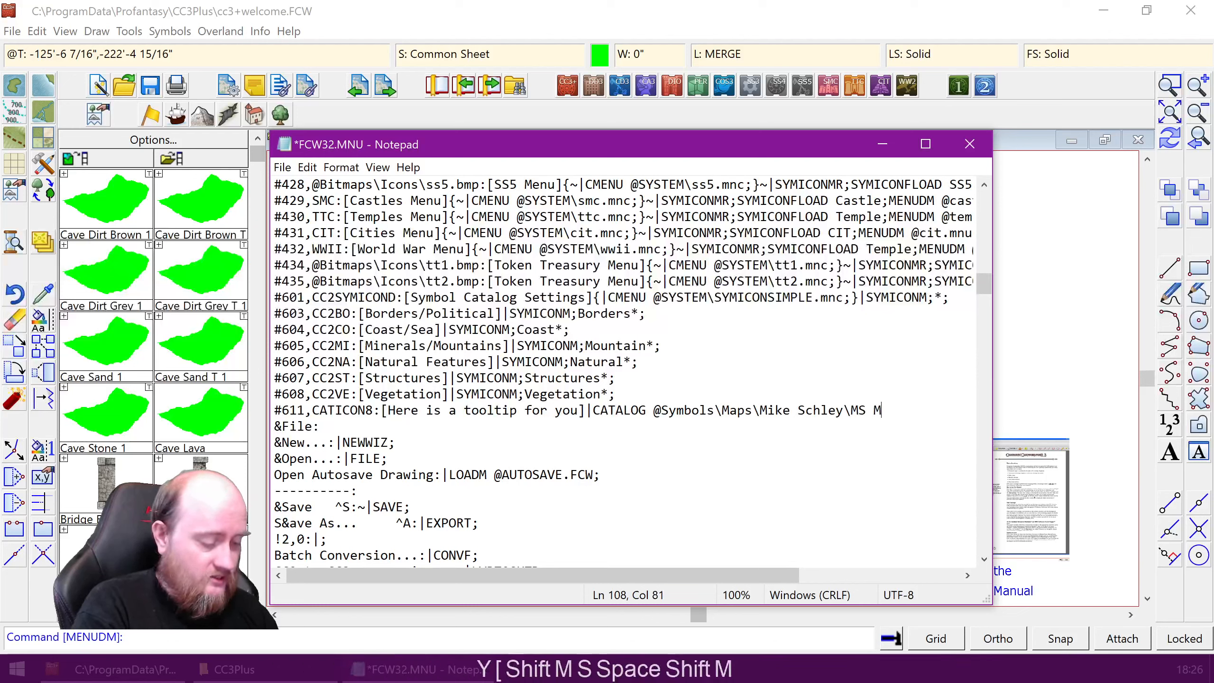
{"action": "type", "text": "onthly 1"}
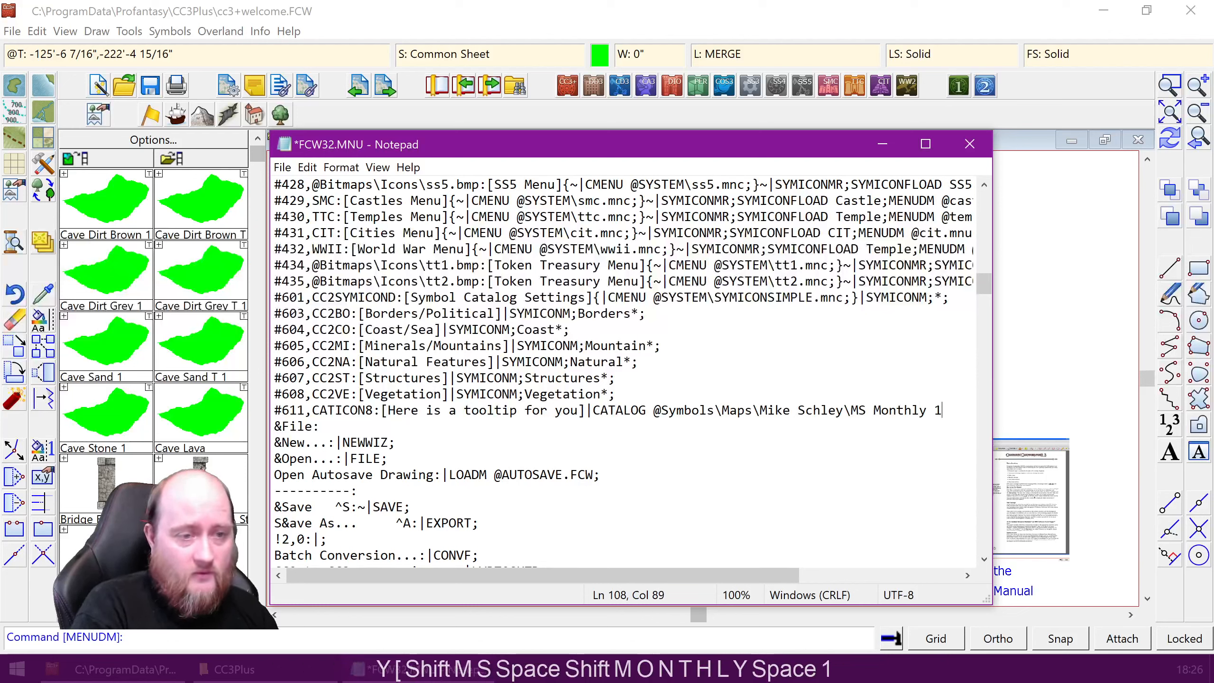
{"action": "type", "text": ".FSC"}
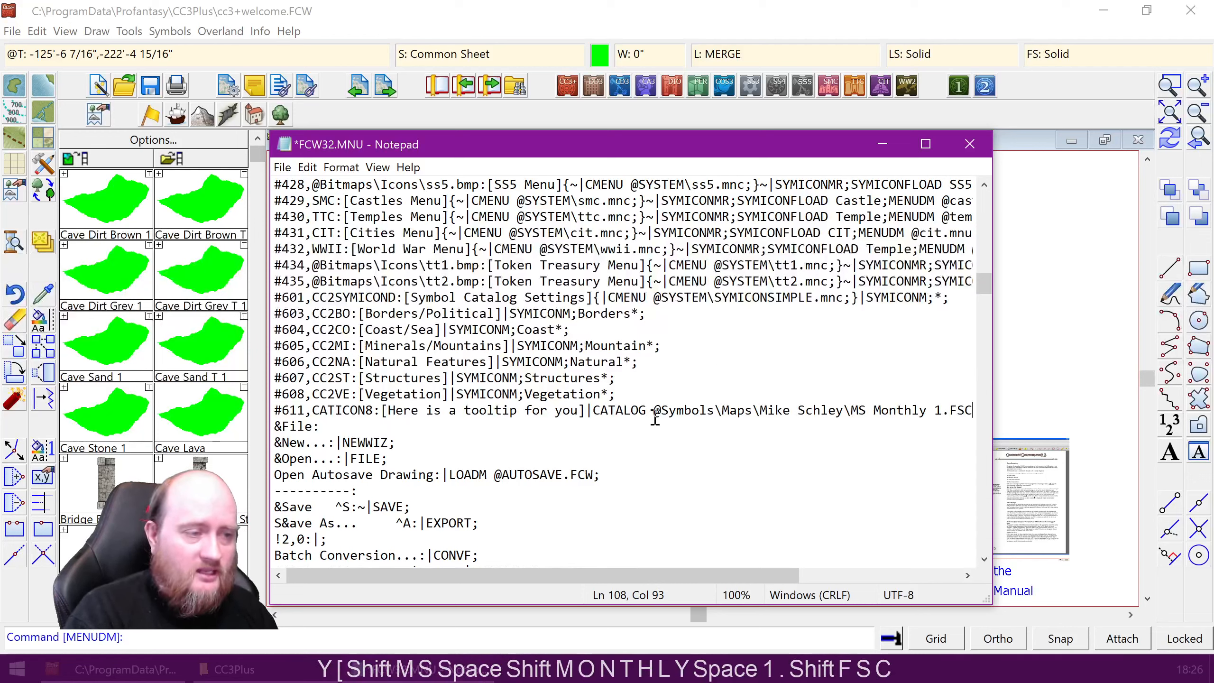
- Highlight the @ sign, the catalog path and the whole CATALOG command in the #611 entry to review them
{"action": "left_click_drag", "start_coordinate": [654, 411], "coordinate": [971, 411]}
{"action": "left_click", "coordinate": [657, 404]}
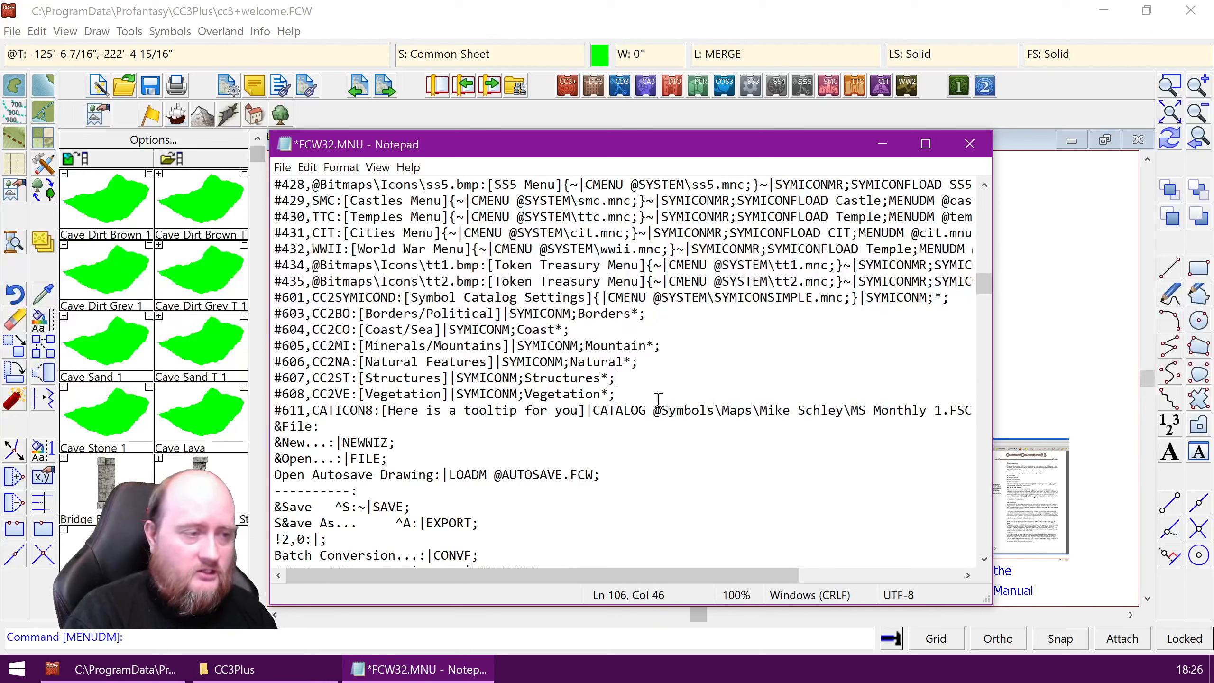
{"action": "left_click", "coordinate": [654, 411]}
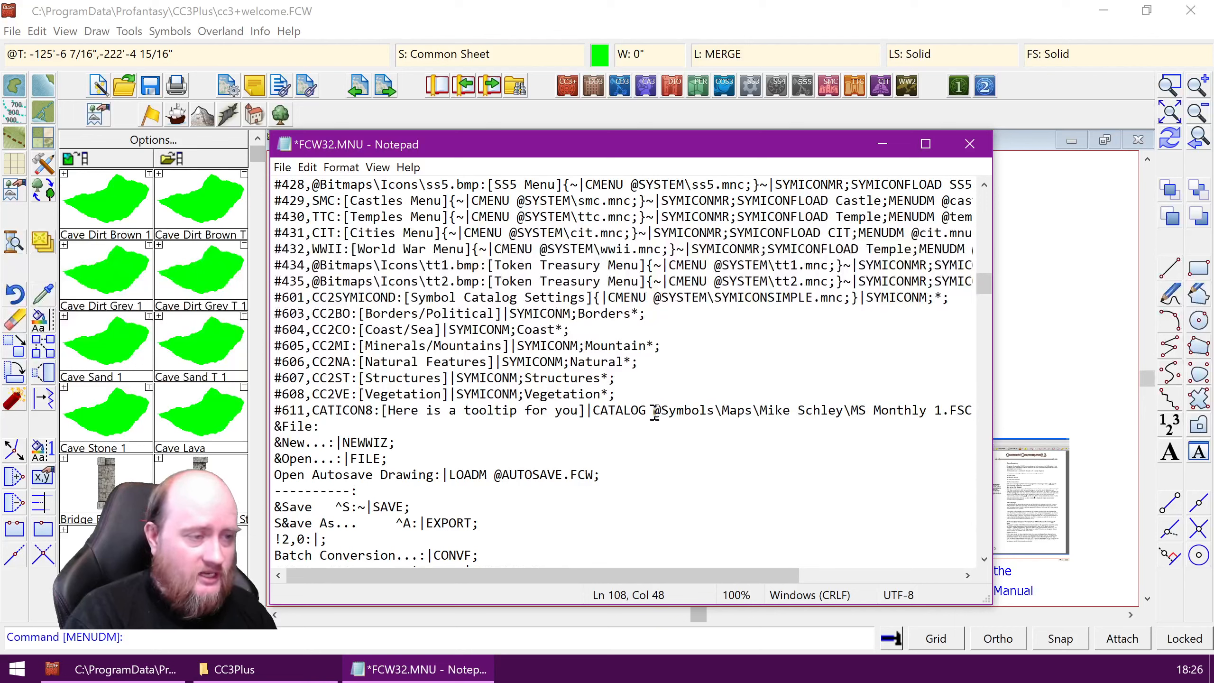
{"action": "left_click_drag", "start_coordinate": [653, 411], "coordinate": [662, 411]}
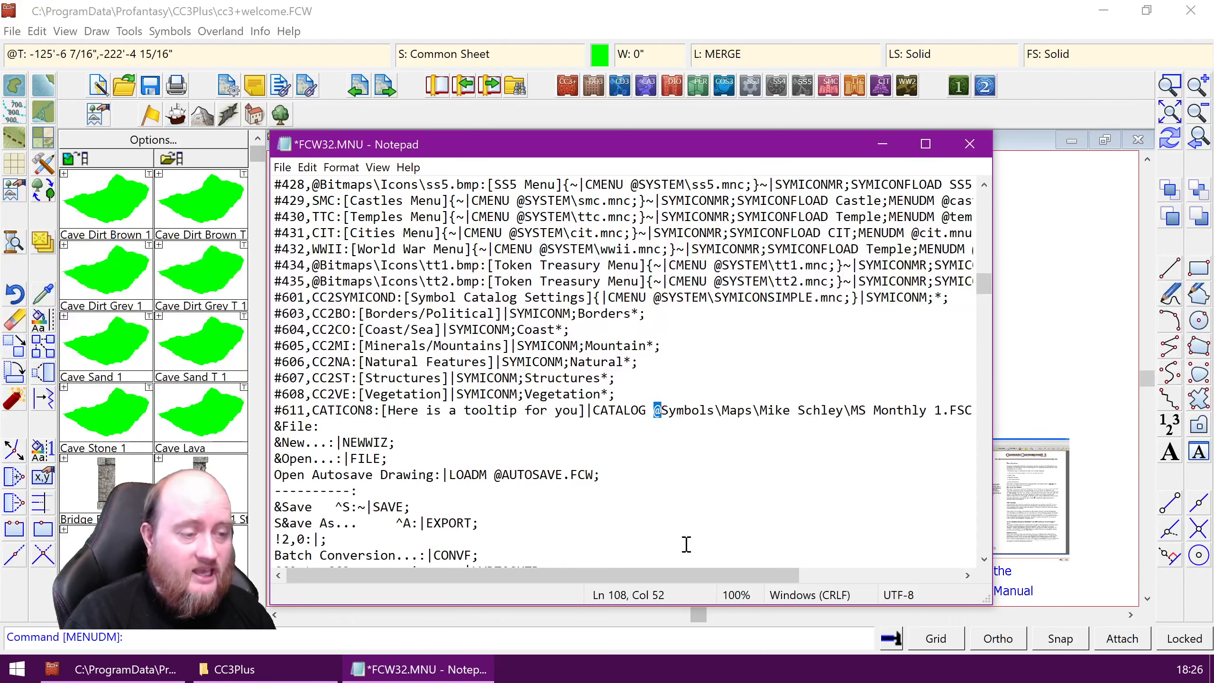
{"action": "left_click_drag", "start_coordinate": [686, 575], "coordinate": [749, 581]}
{"action": "left_click", "coordinate": [577, 410]}
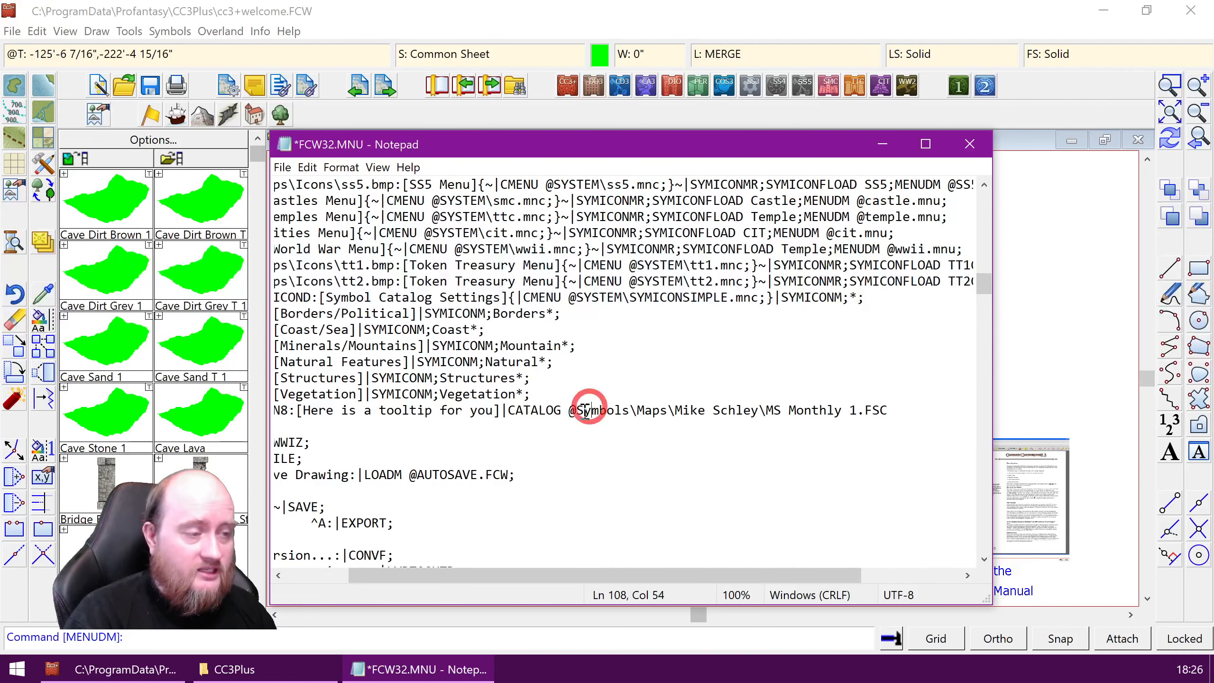
{"action": "left_click_drag", "start_coordinate": [577, 409], "coordinate": [890, 412]}
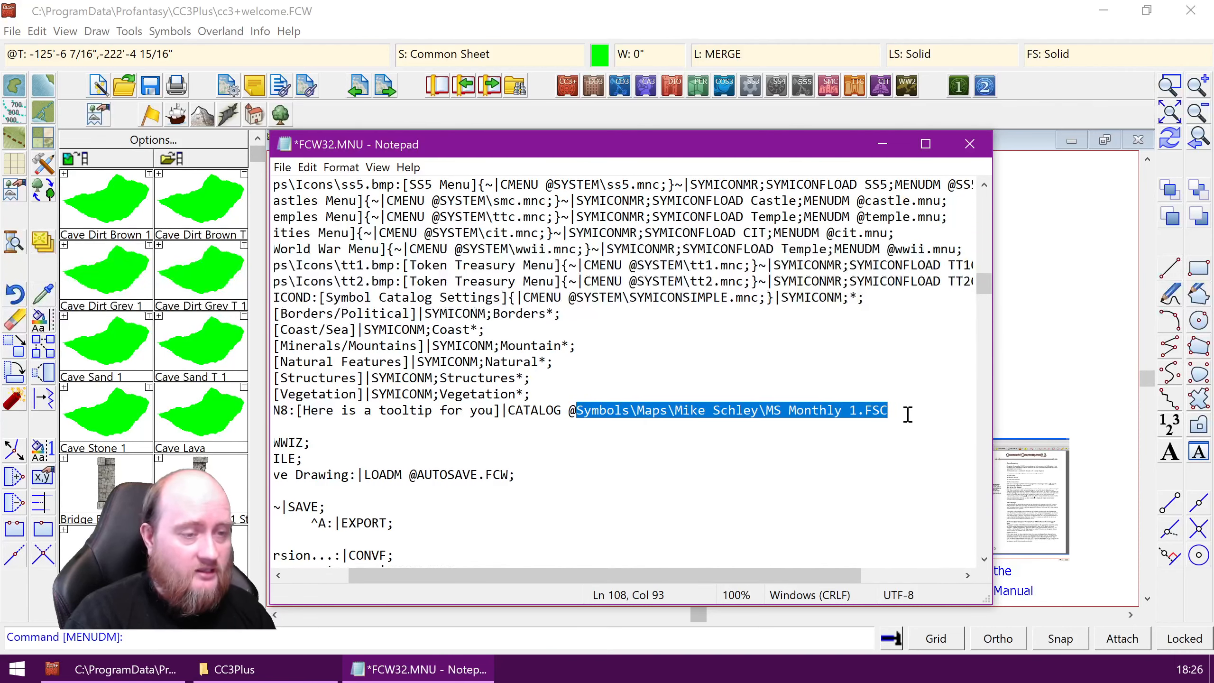
{"action": "left_click", "coordinate": [901, 412]}
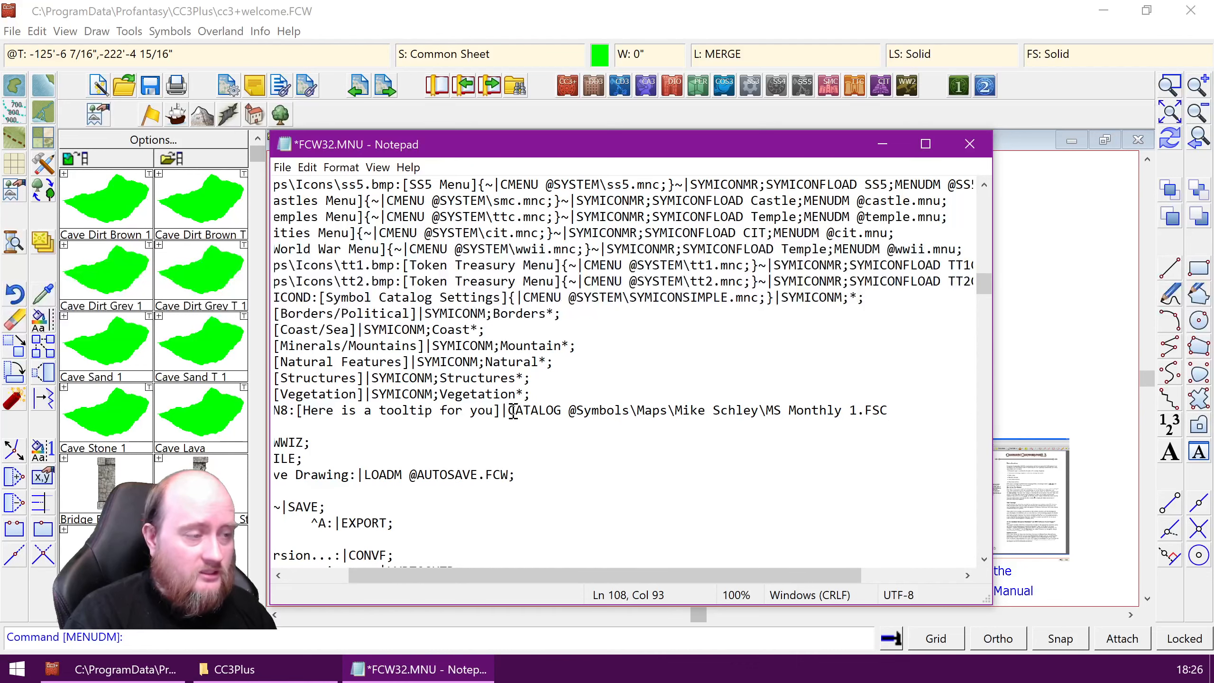
{"action": "left_click_drag", "start_coordinate": [510, 410], "coordinate": [899, 410]}
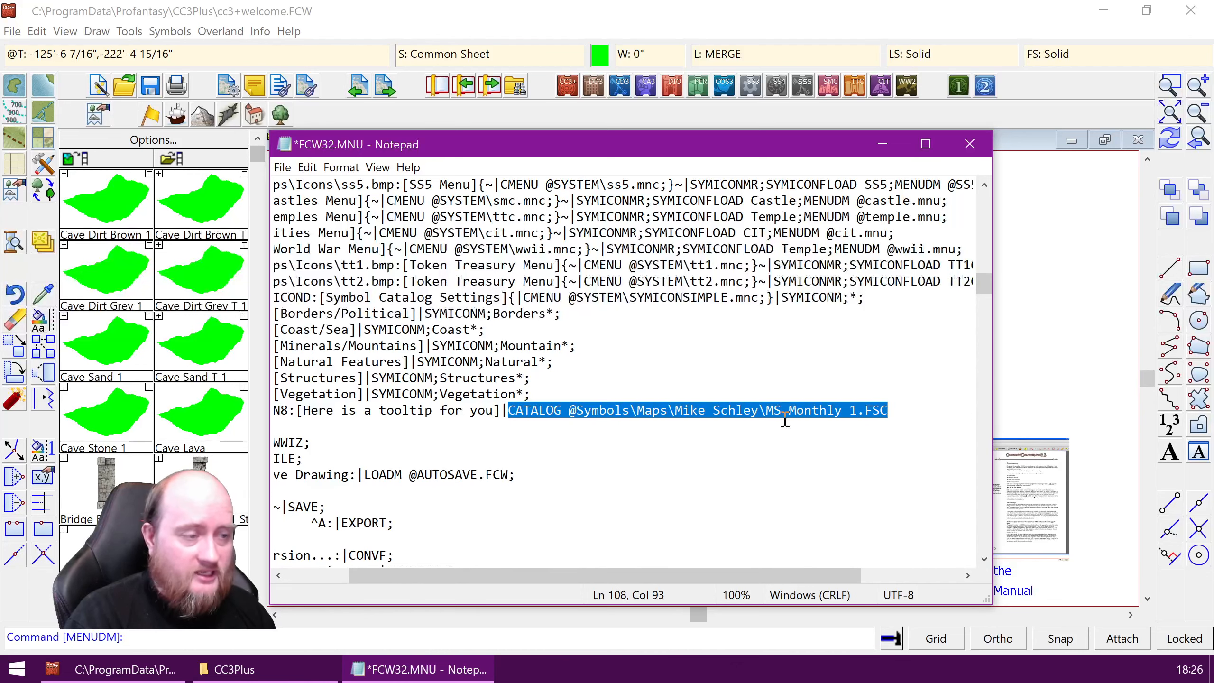
{"action": "left_click", "coordinate": [678, 423]}
{"action": "left_click_drag", "start_coordinate": [653, 410], "coordinate": [948, 410]}
{"action": "left_click_drag", "start_coordinate": [744, 576], "coordinate": [843, 576]}
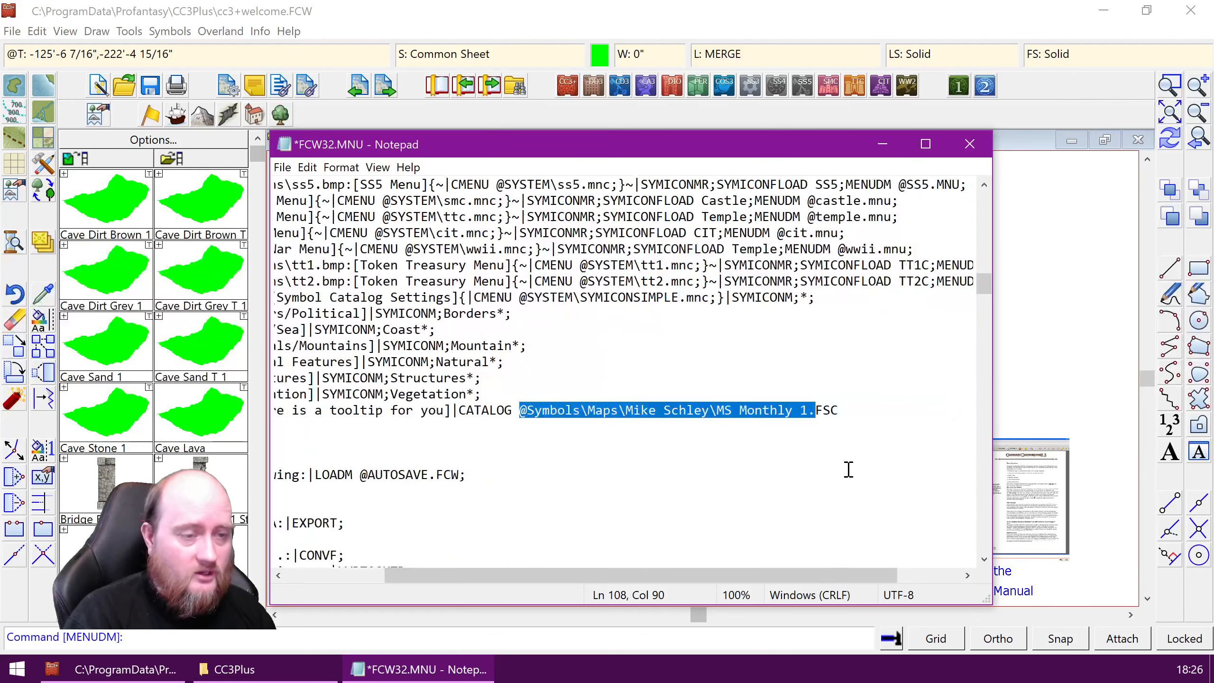
- End the #611 entry with a semicolon, leave no blank line before &File, and save FCW32.MNU
{"action": "left_click", "coordinate": [847, 410]}
{"action": "type", "text": ";"}
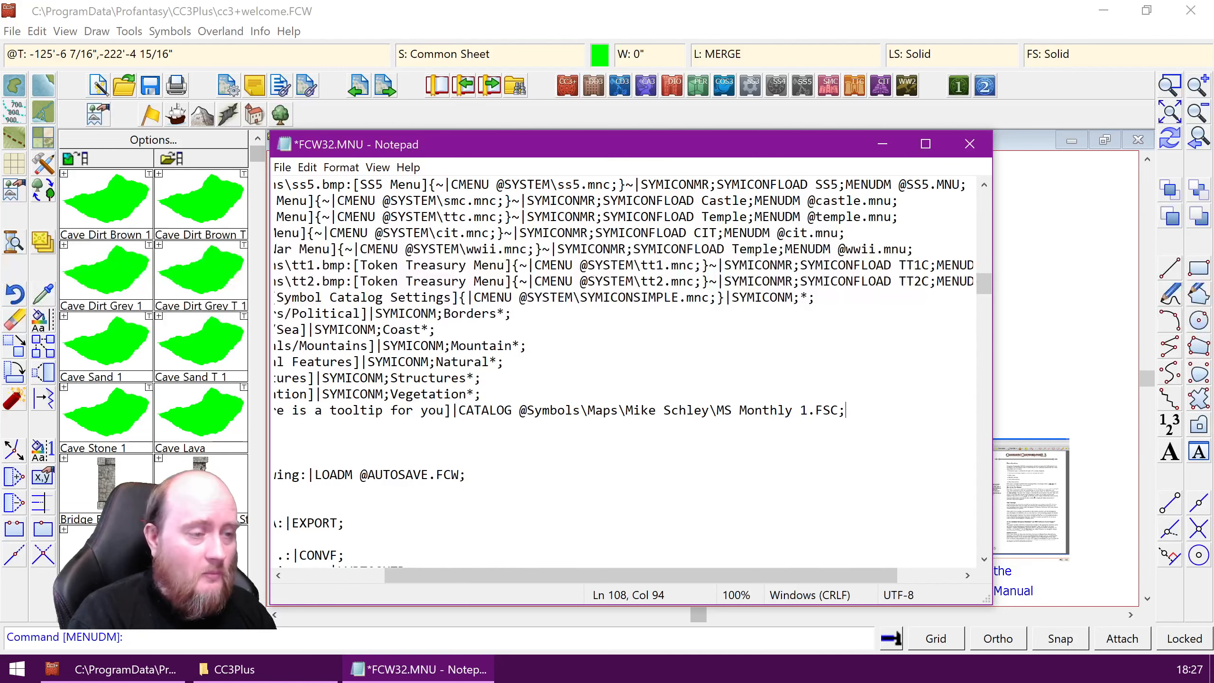
{"action": "key", "text": "Return"}
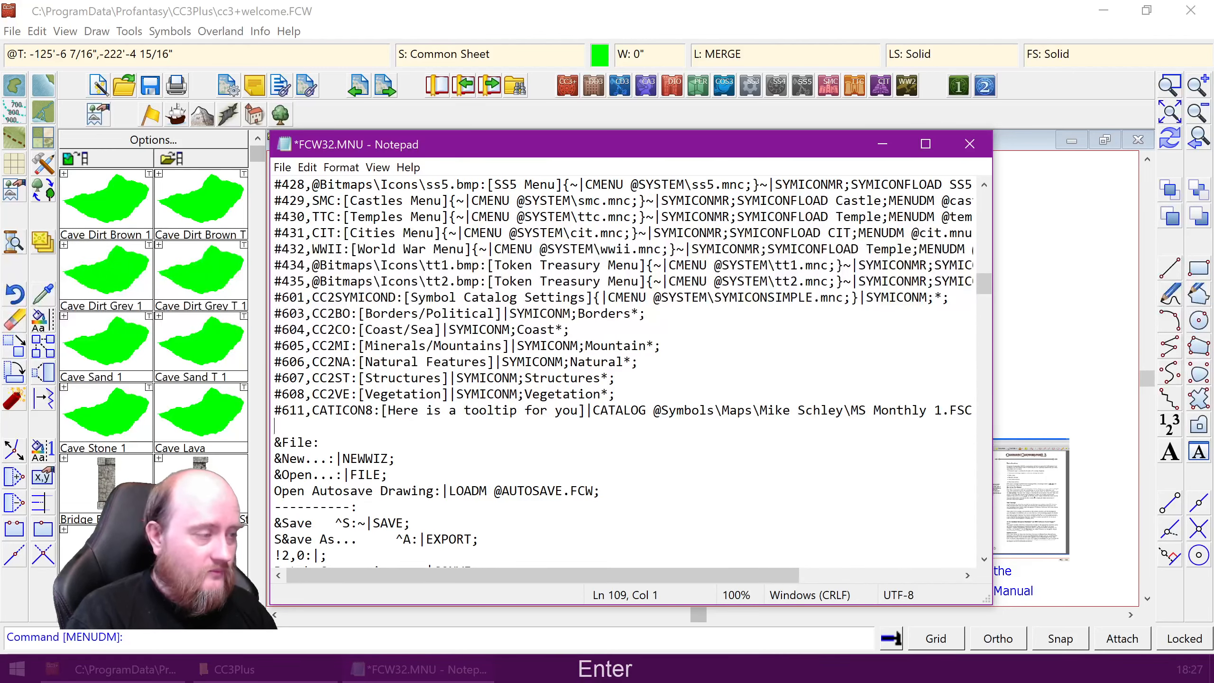
{"action": "key", "text": "Delete"}
{"action": "key", "text": "ctrl+s"}
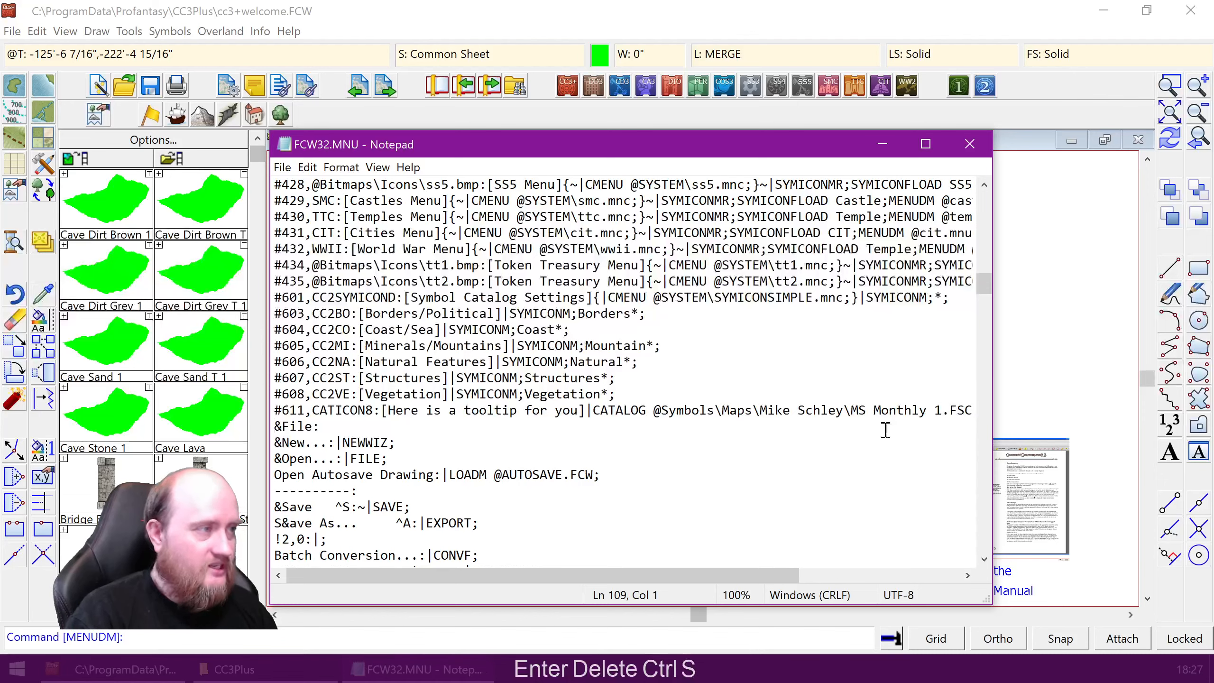
- Restart CC3+ and load the symbol catalog with the new #611 toolbar button
{"action": "left_click", "coordinate": [667, 25]}
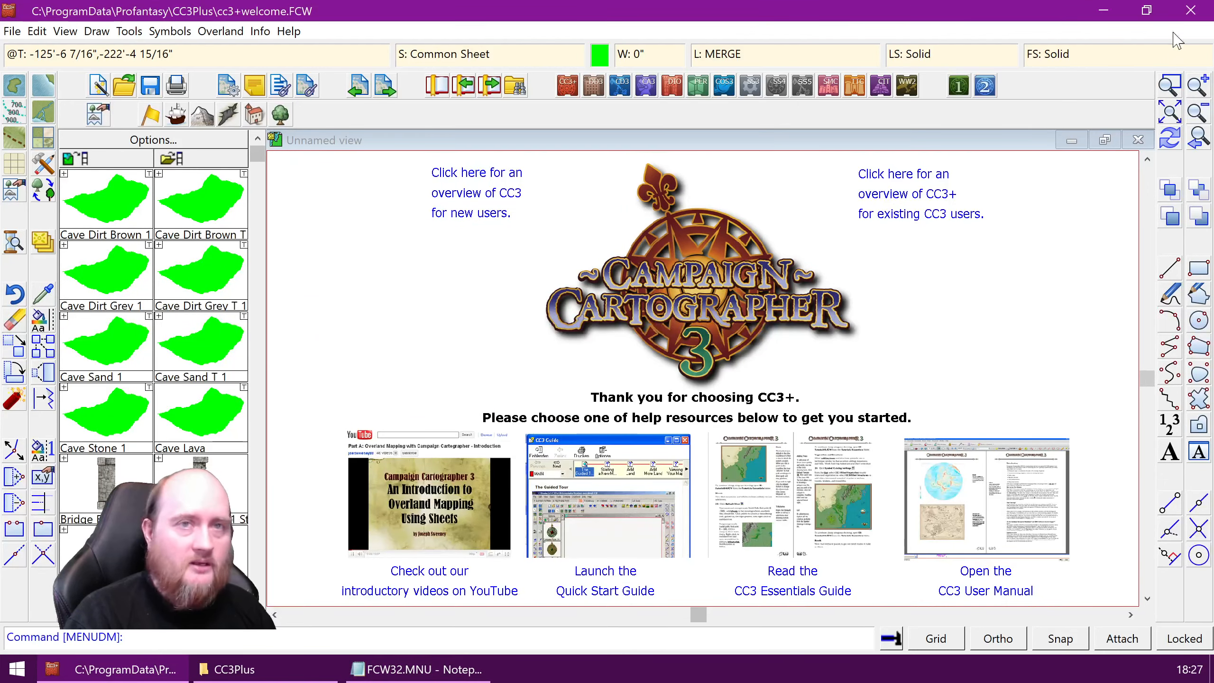
{"action": "left_click", "coordinate": [1198, 12]}
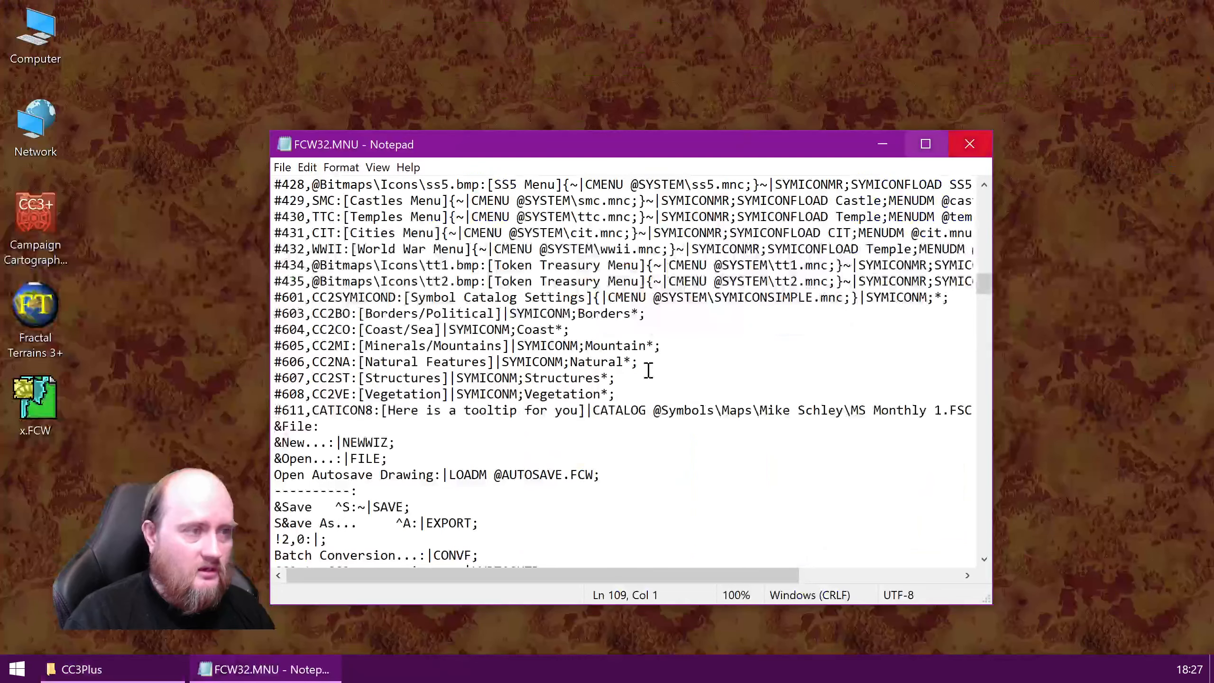
{"action": "left_click", "coordinate": [17, 670]}
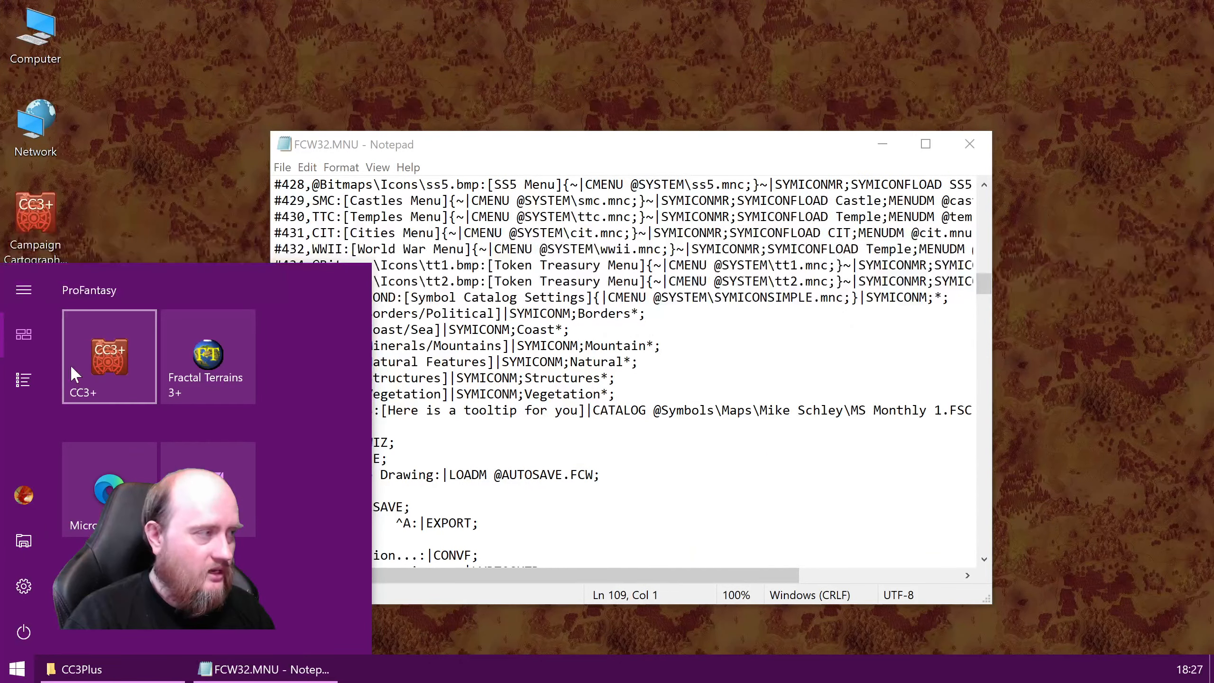
{"action": "left_click", "coordinate": [102, 353]}
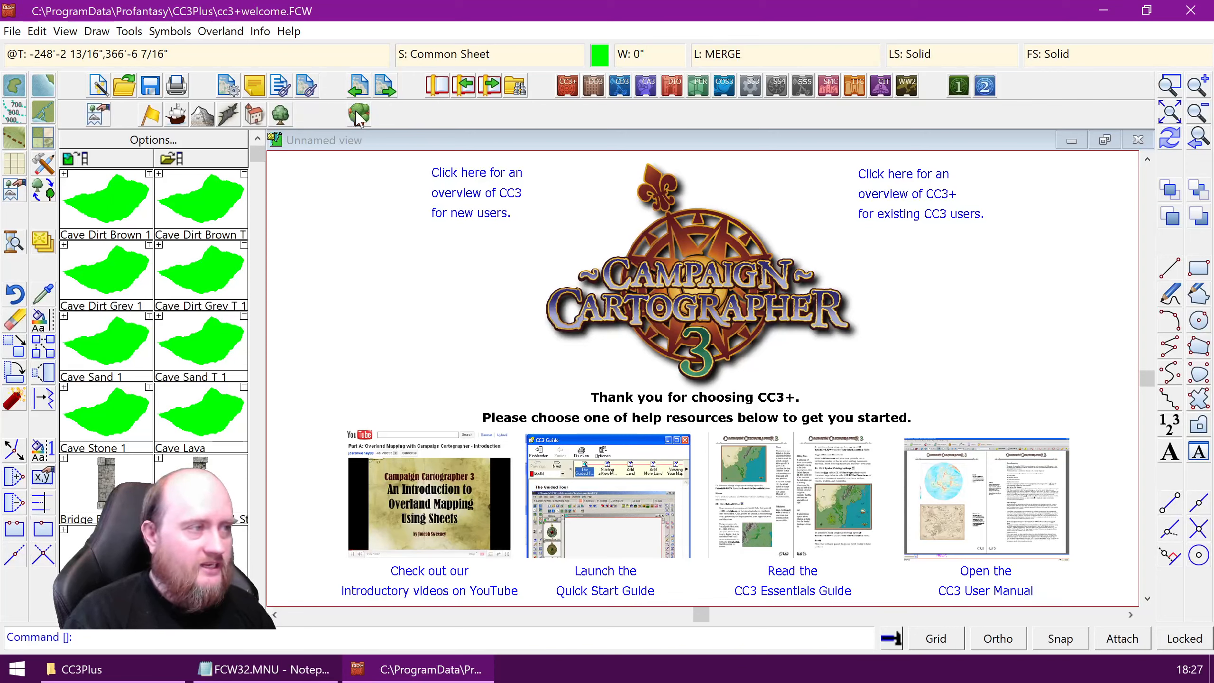
{"action": "left_click", "coordinate": [360, 115]}
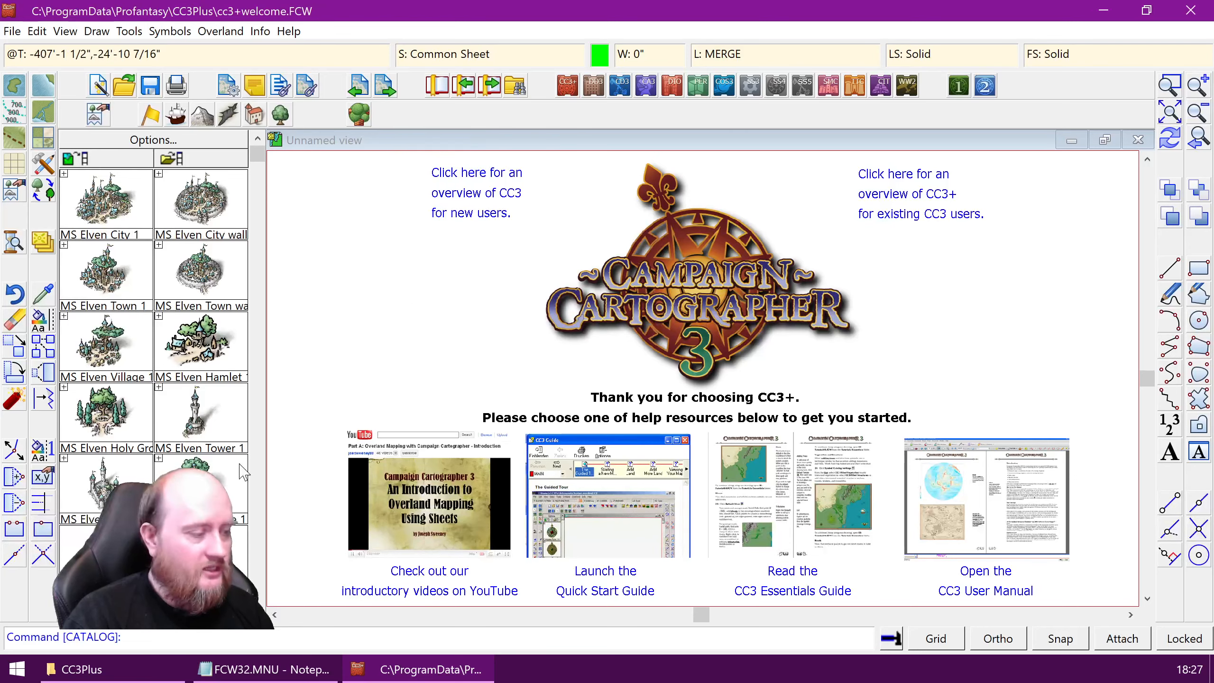
- Switch to FCW32.MNU in Notepad and start a new line below the #611 entry with #612 and a comma
{"action": "left_click", "coordinate": [266, 668]}
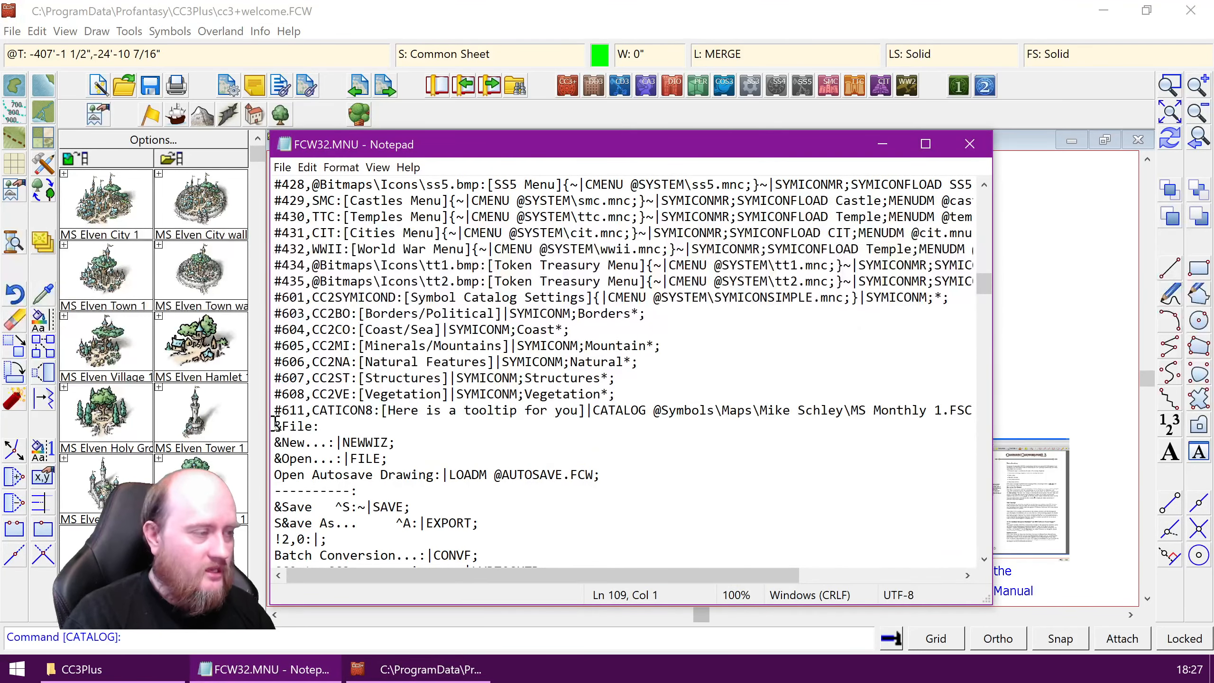
{"action": "key", "text": "Return"}
{"action": "key", "text": "Up"}
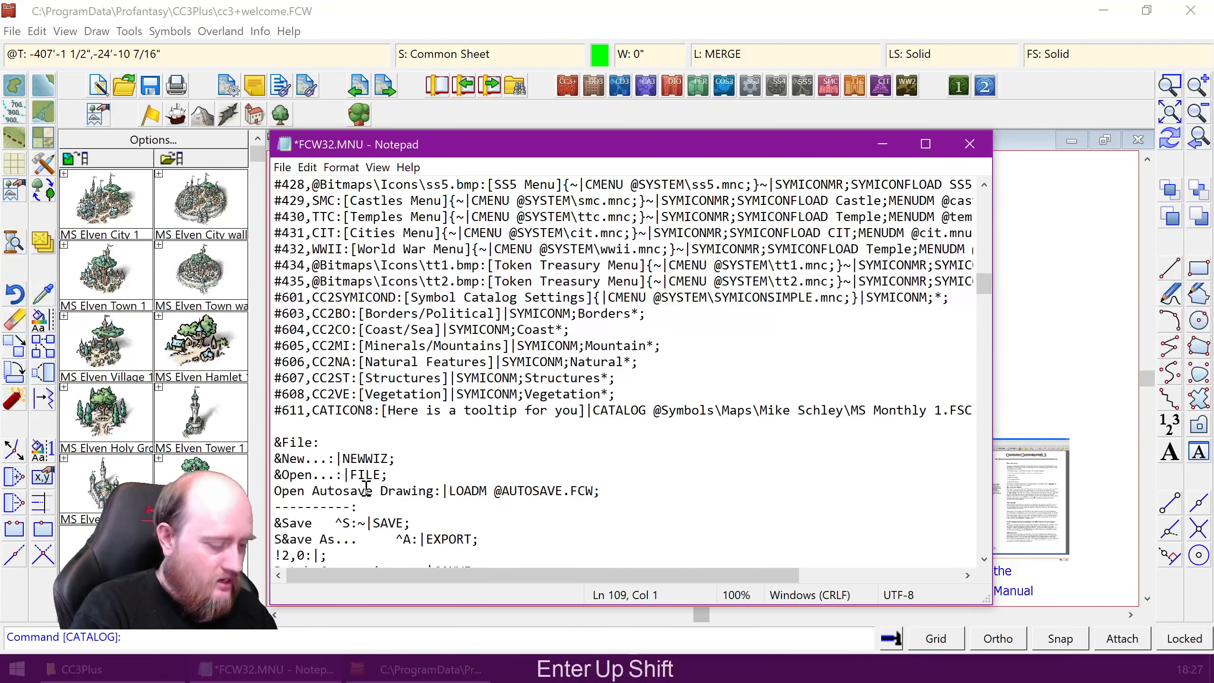
{"action": "type", "text": "#612"}
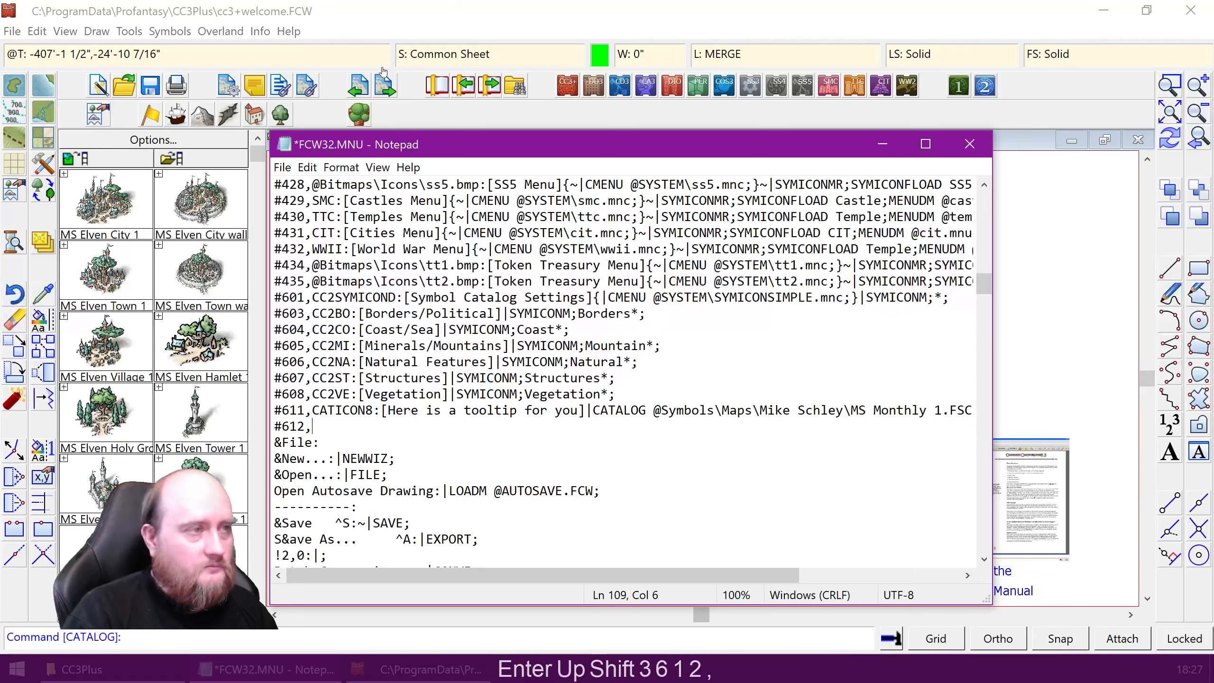
{"action": "type", "text": ","}
- Enter CCDPANEL as the icon name of the #612 entry, followed by a colon and the bracketed label [Screen]
{"action": "left_click", "coordinate": [454, 22]}
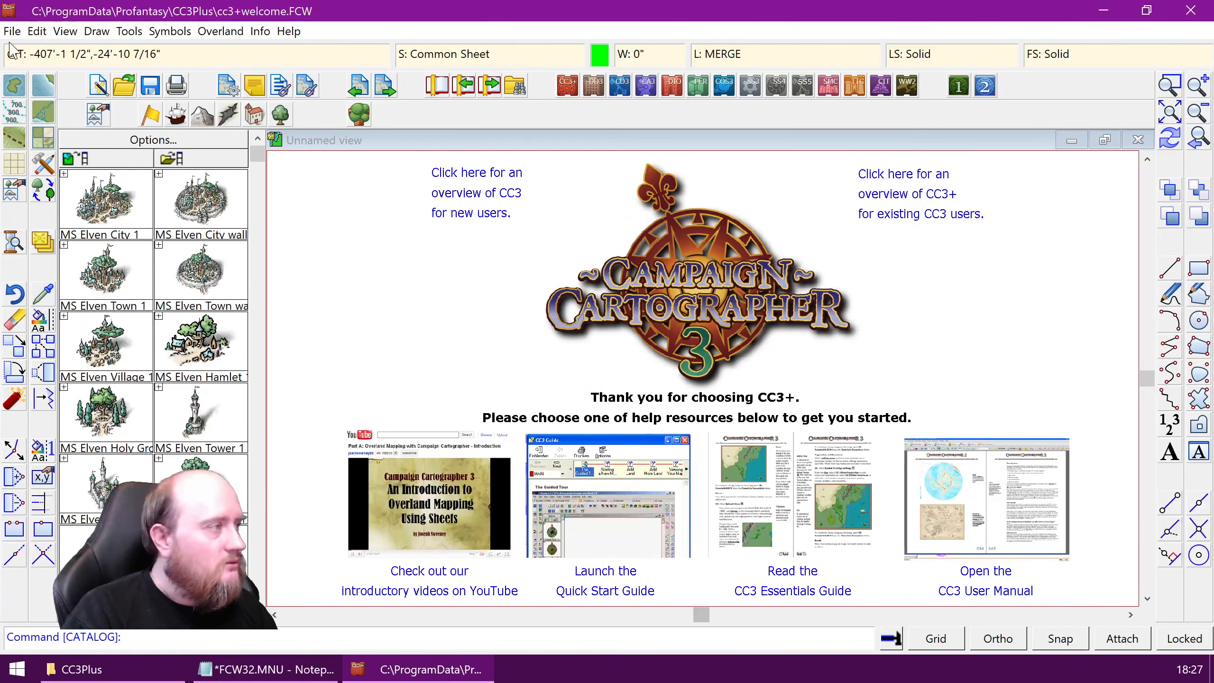
{"action": "left_click", "coordinate": [249, 670]}
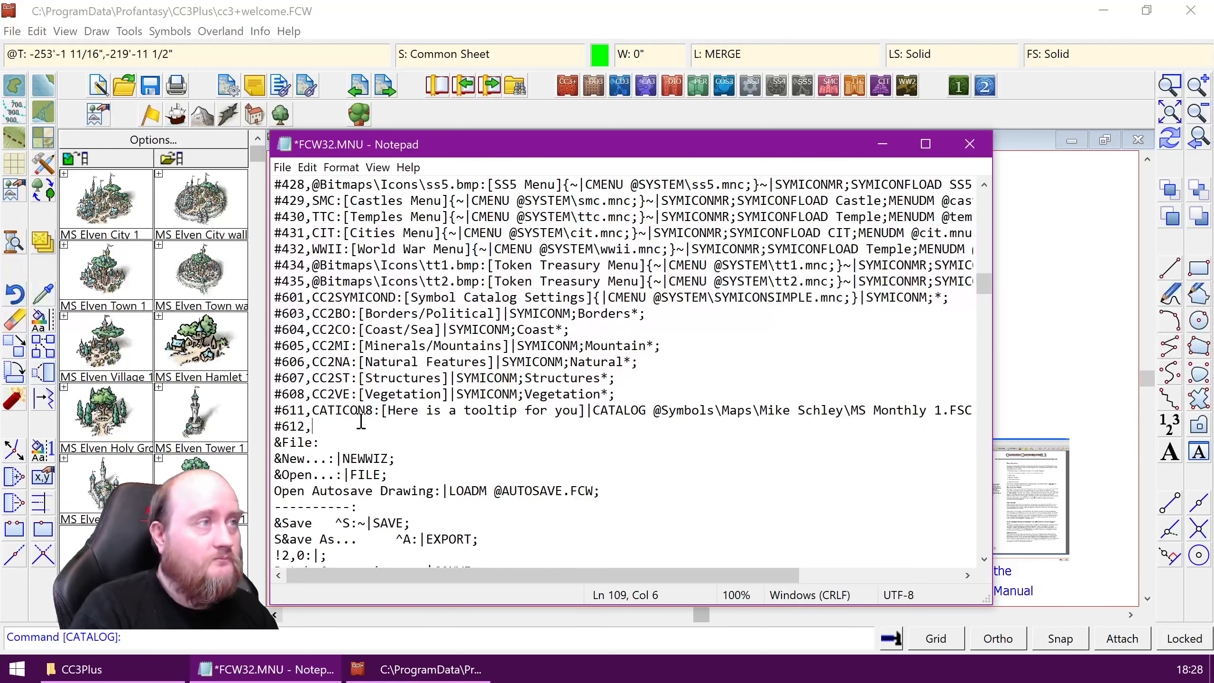
{"action": "type", "text": "CCDPANEL"}
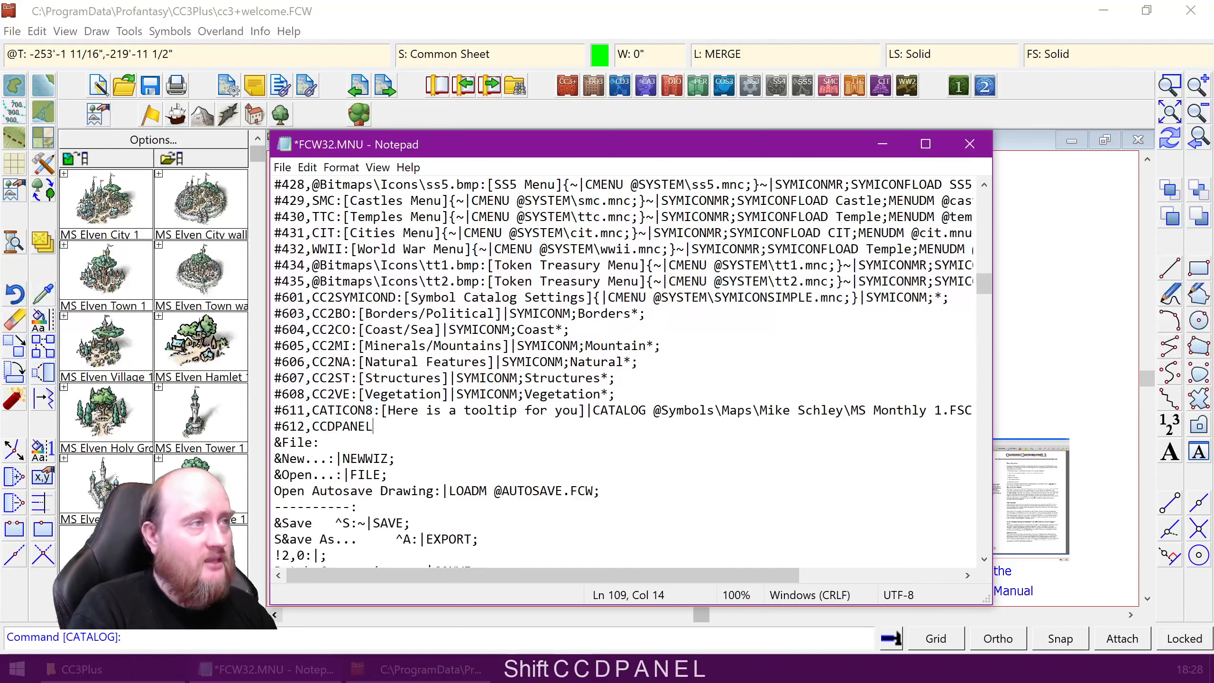
{"action": "type", "text": ":"}
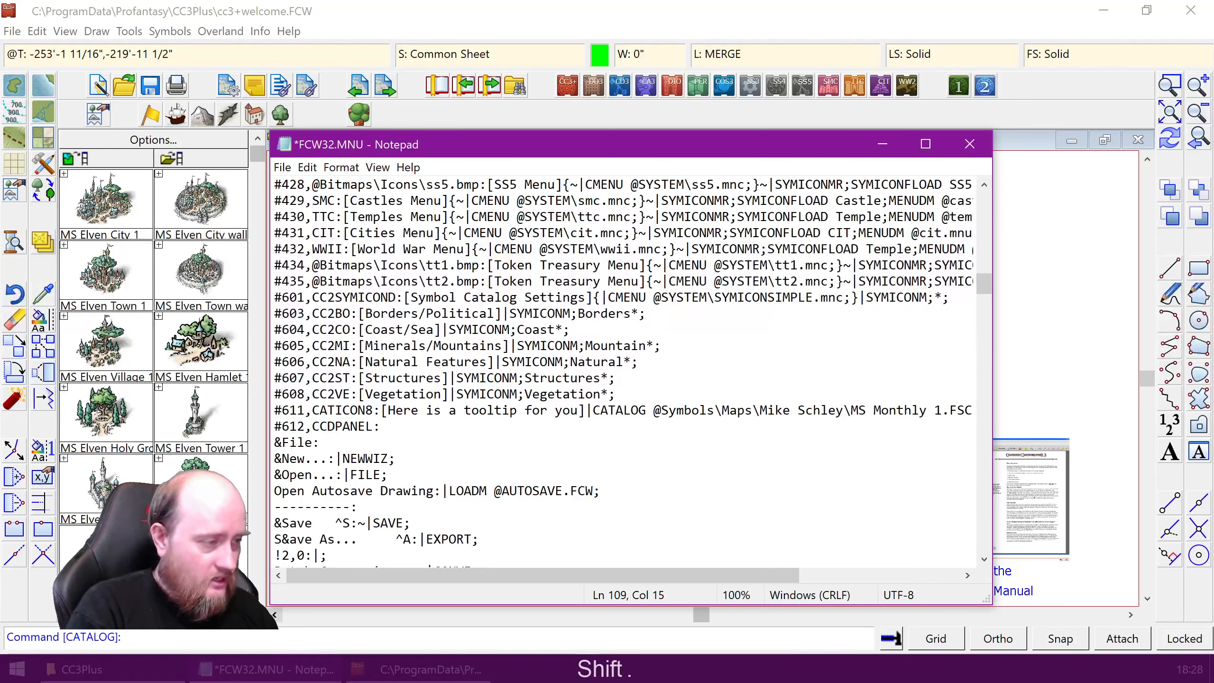
{"action": "type", "text": "["}
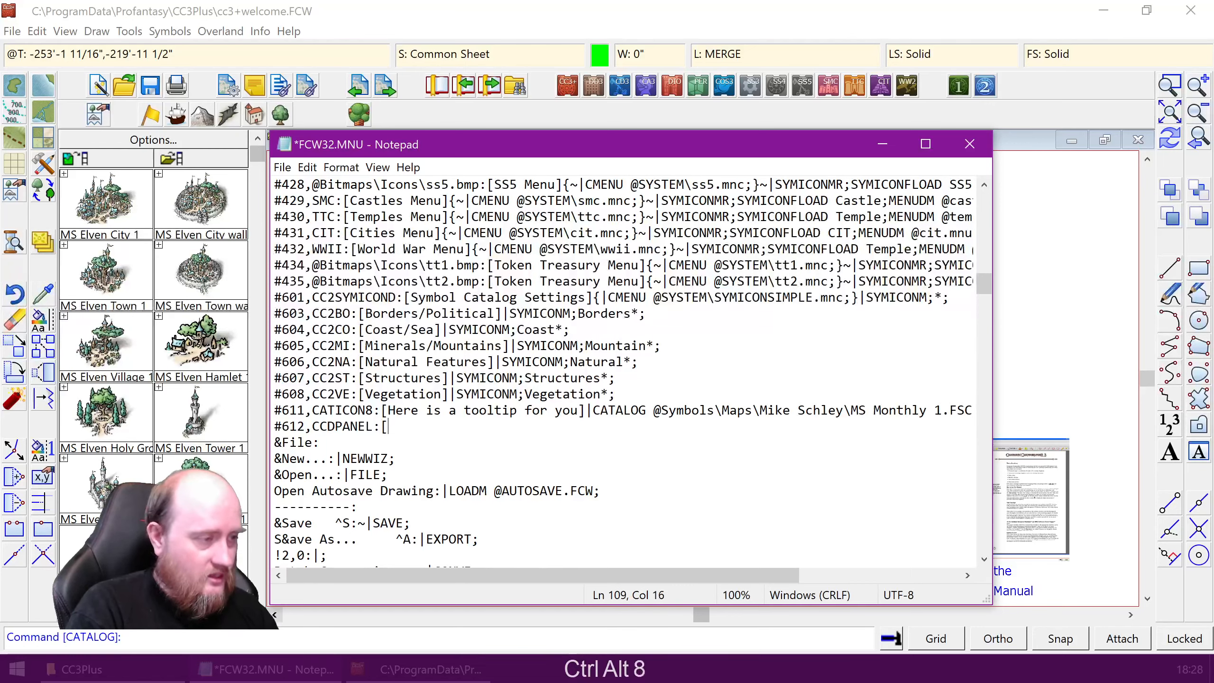
{"action": "type", "text": "Screen"}
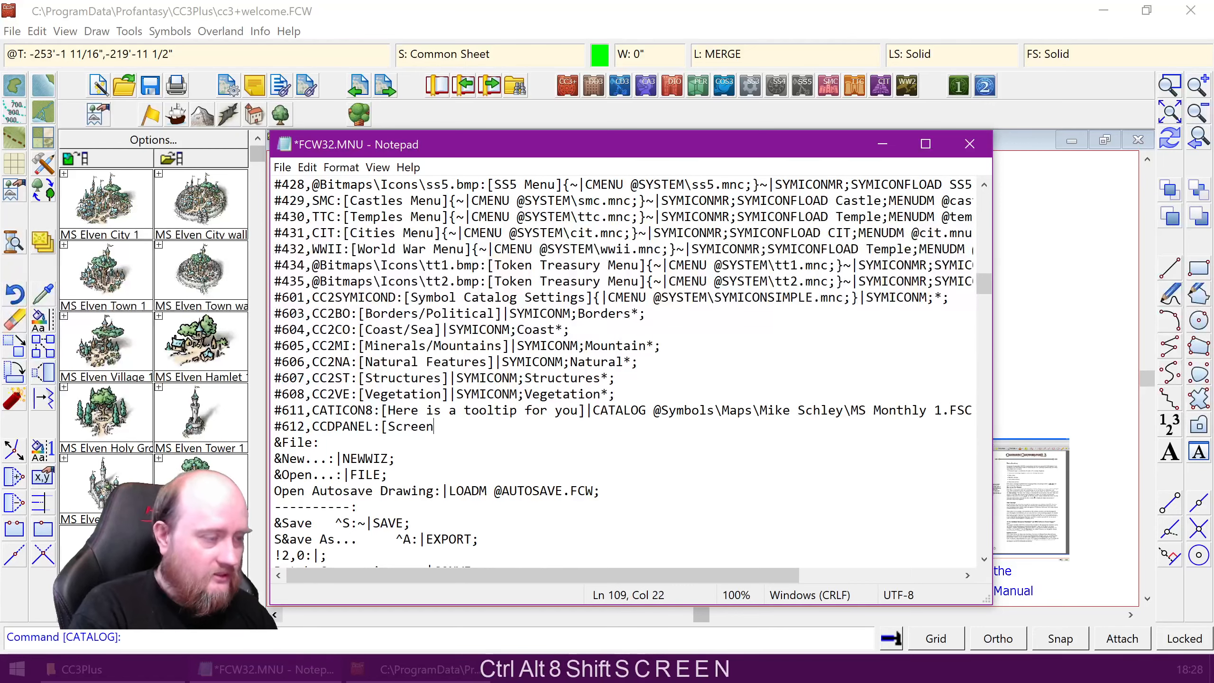
{"action": "type", "text": "]"}
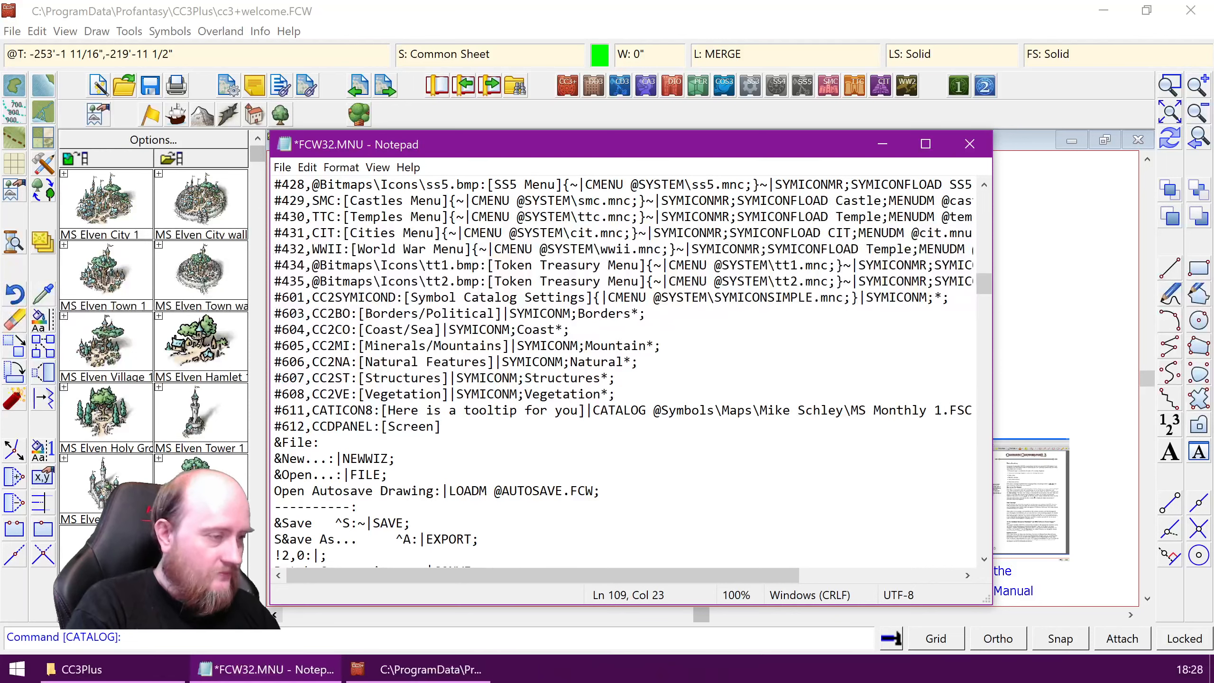
- Complete the #612 entry with a vertical bar followed by the commands COLLARDEL SCREEN;COLLARAUTO; after the [Screen] label
{"action": "type", "text": "|"}
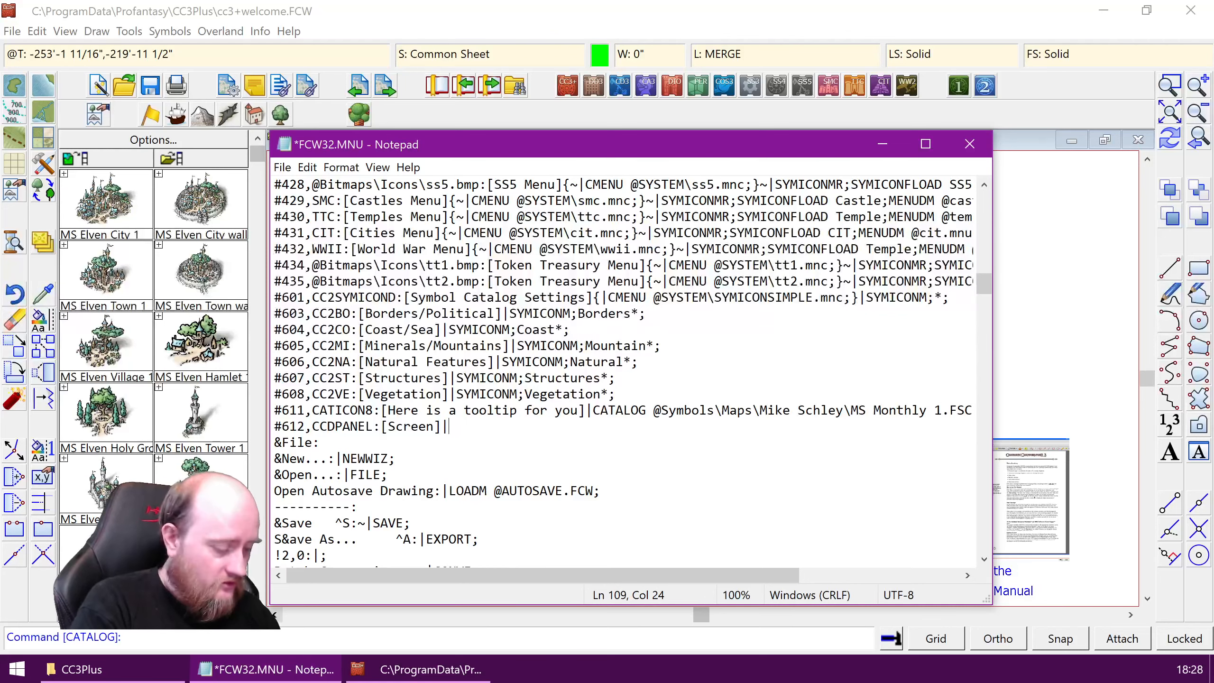
{"action": "key", "text": "shift"}
{"action": "type", "text": "COLLARDEL"}
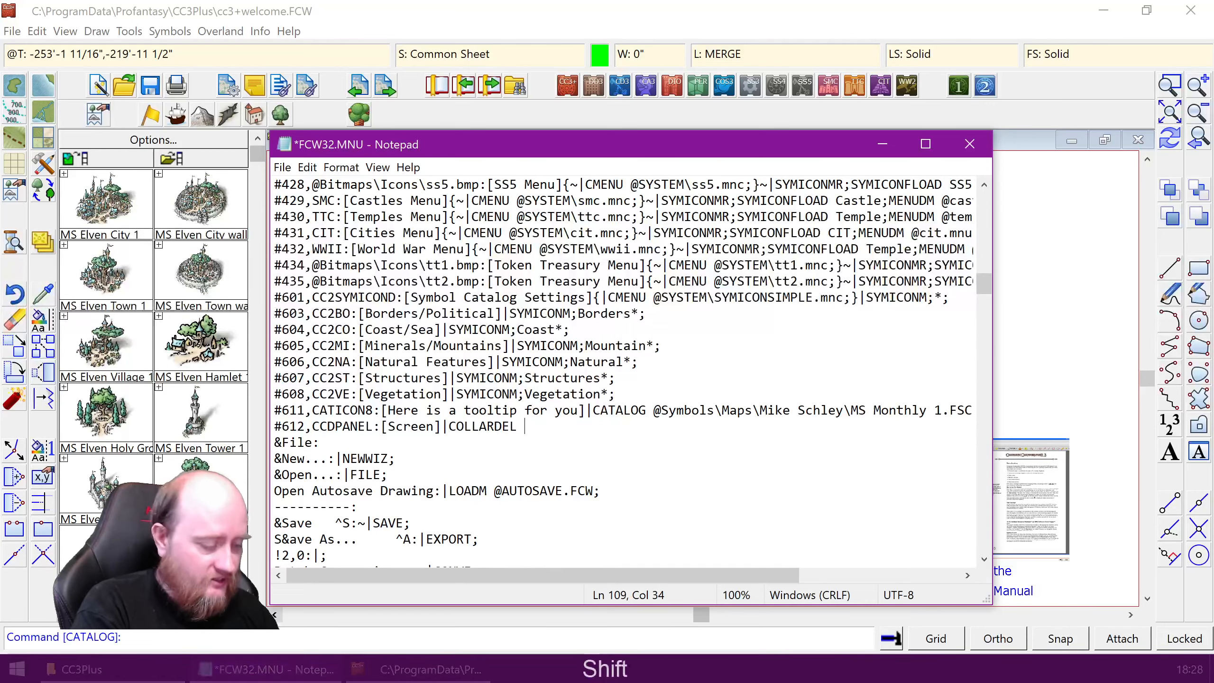
{"action": "type", "text": " SH"}
{"action": "key", "text": "BackSpace"}
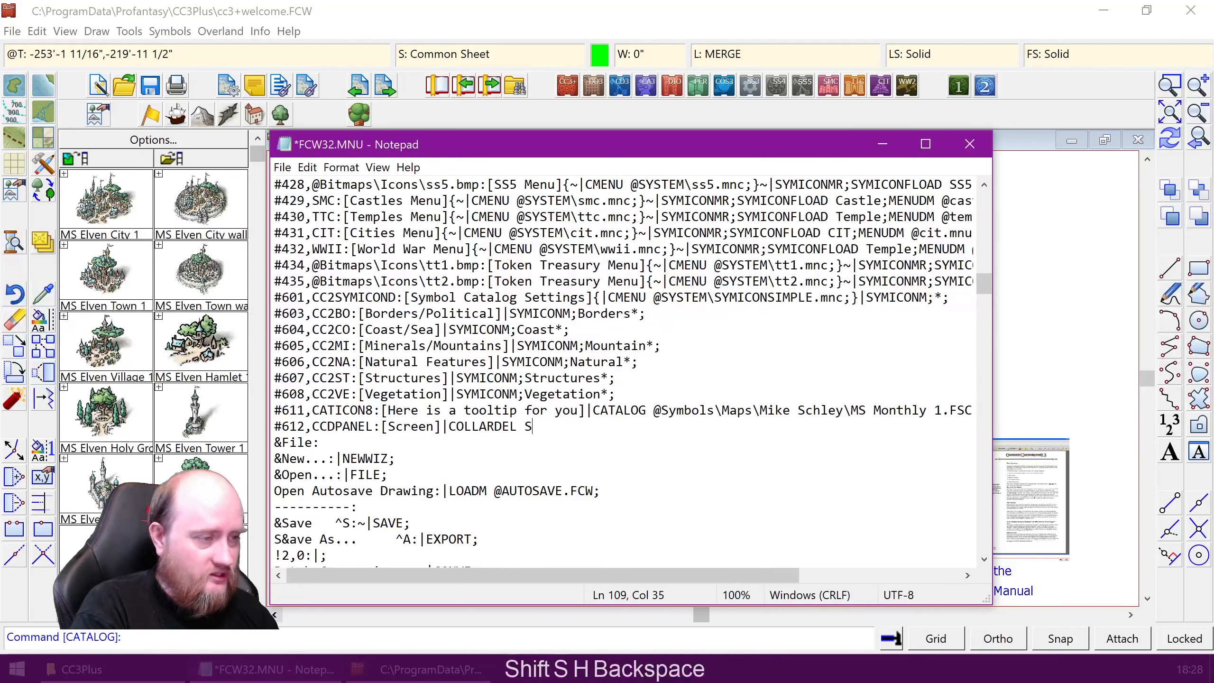
{"action": "type", "text": "CREEN"}
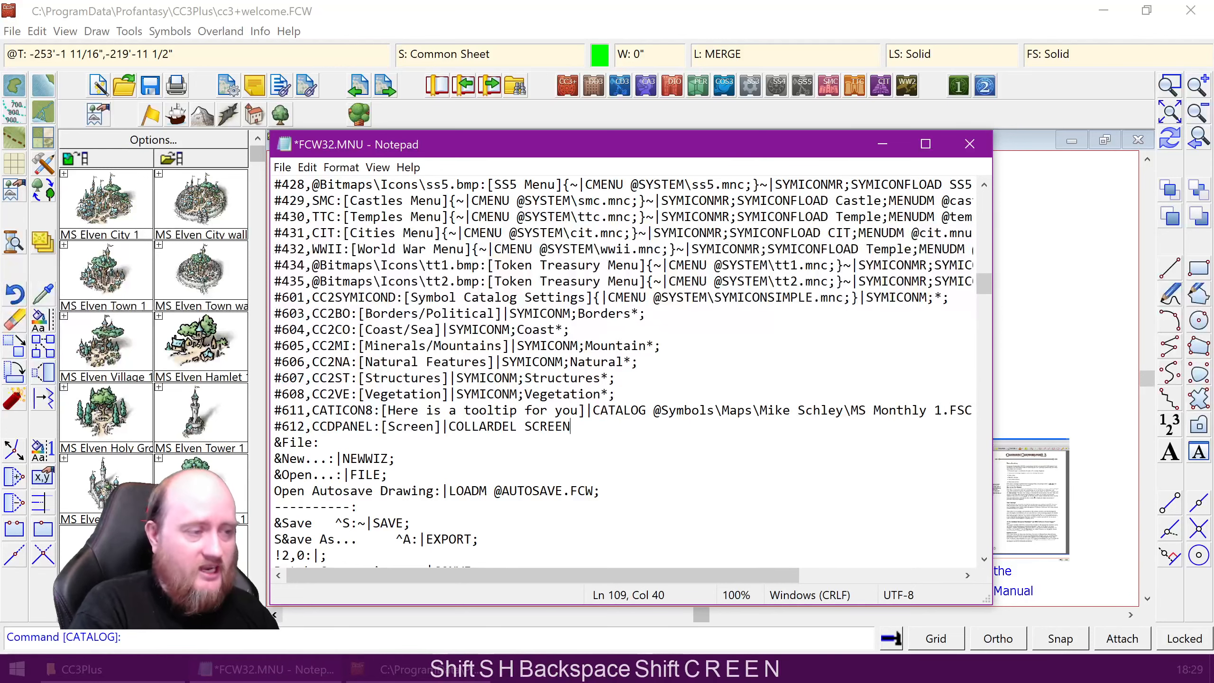
{"action": "type", "text": ";"}
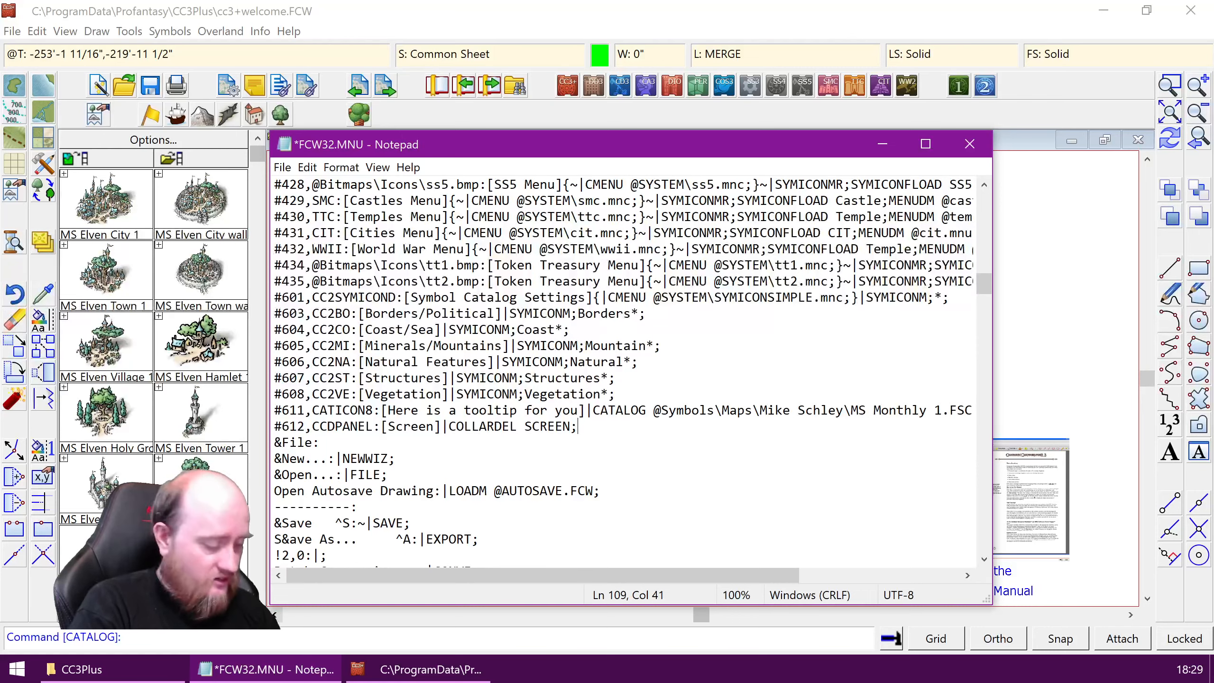
{"action": "type", "text": "COLLAR"}
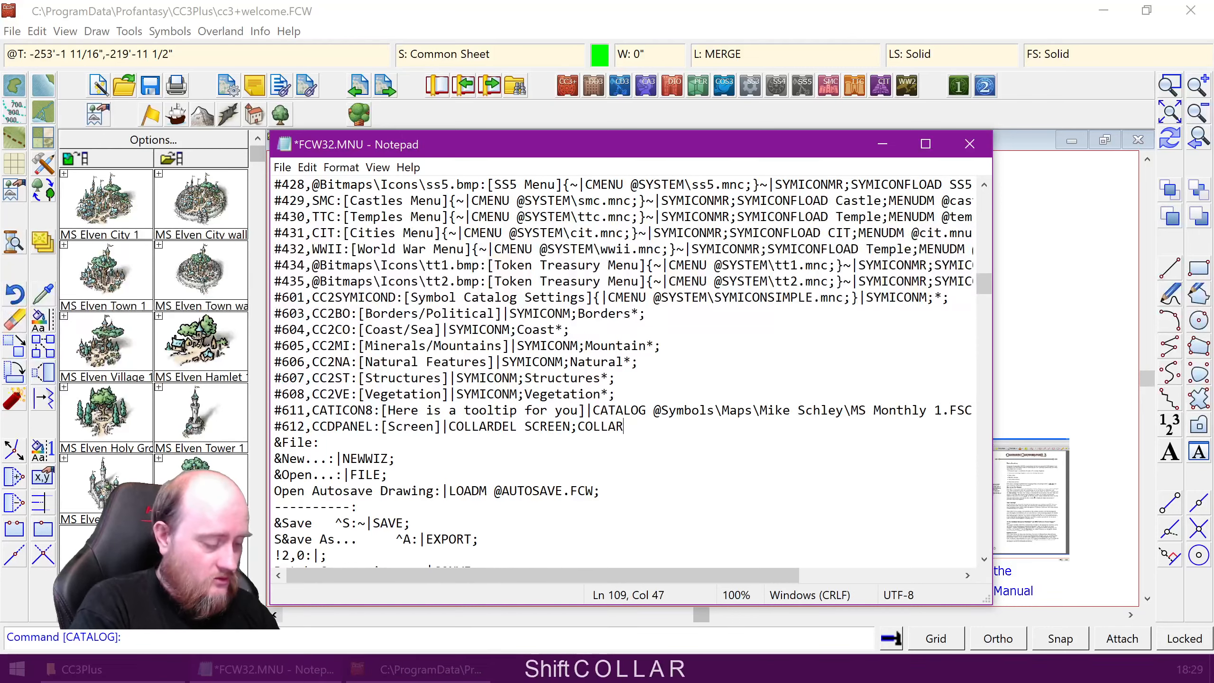
{"action": "type", "text": "AUTO;"}
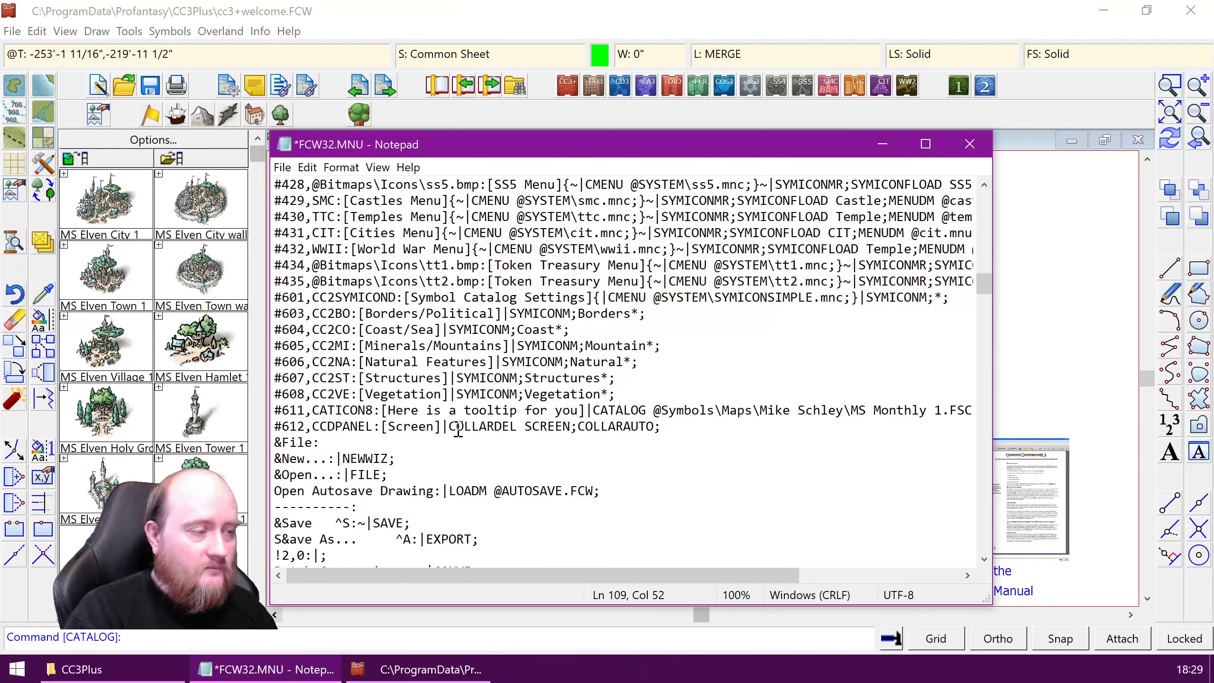
- Examine the COLLARDEL SCREEN and COLLARAUTO commands in the #612 entry one after the other
{"action": "left_click_drag", "start_coordinate": [447, 427], "coordinate": [664, 428]}
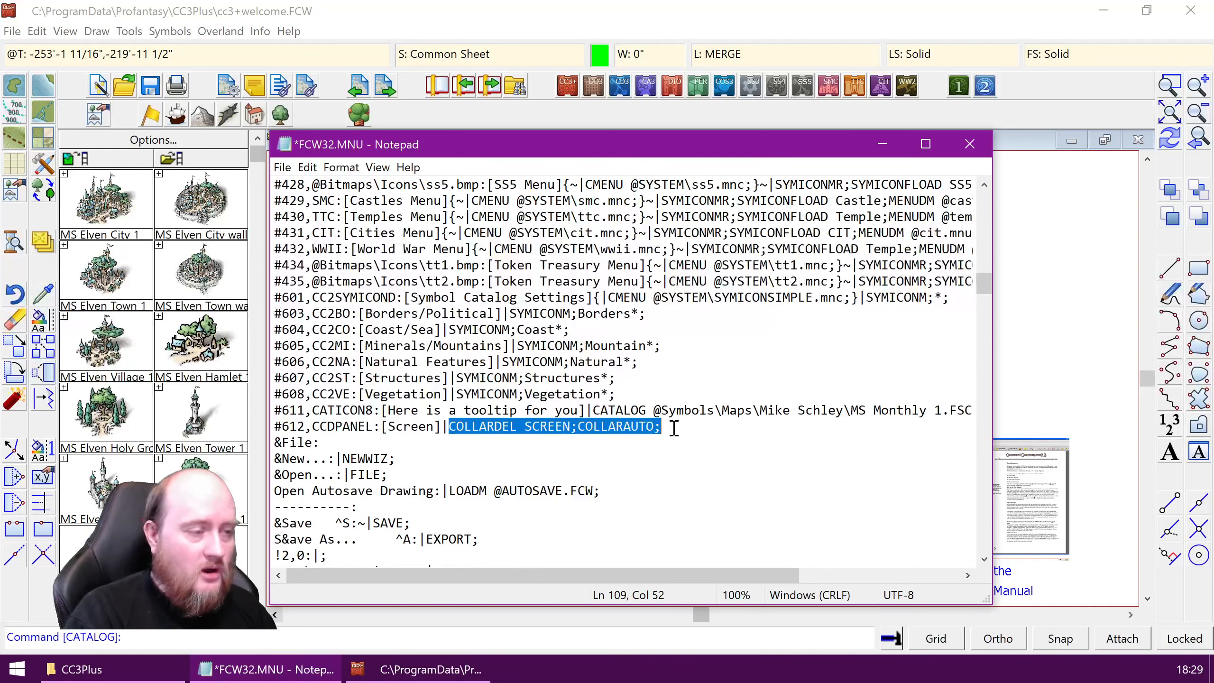
{"action": "left_click", "coordinate": [672, 428]}
{"action": "left_click_drag", "start_coordinate": [450, 427], "coordinate": [569, 428]}
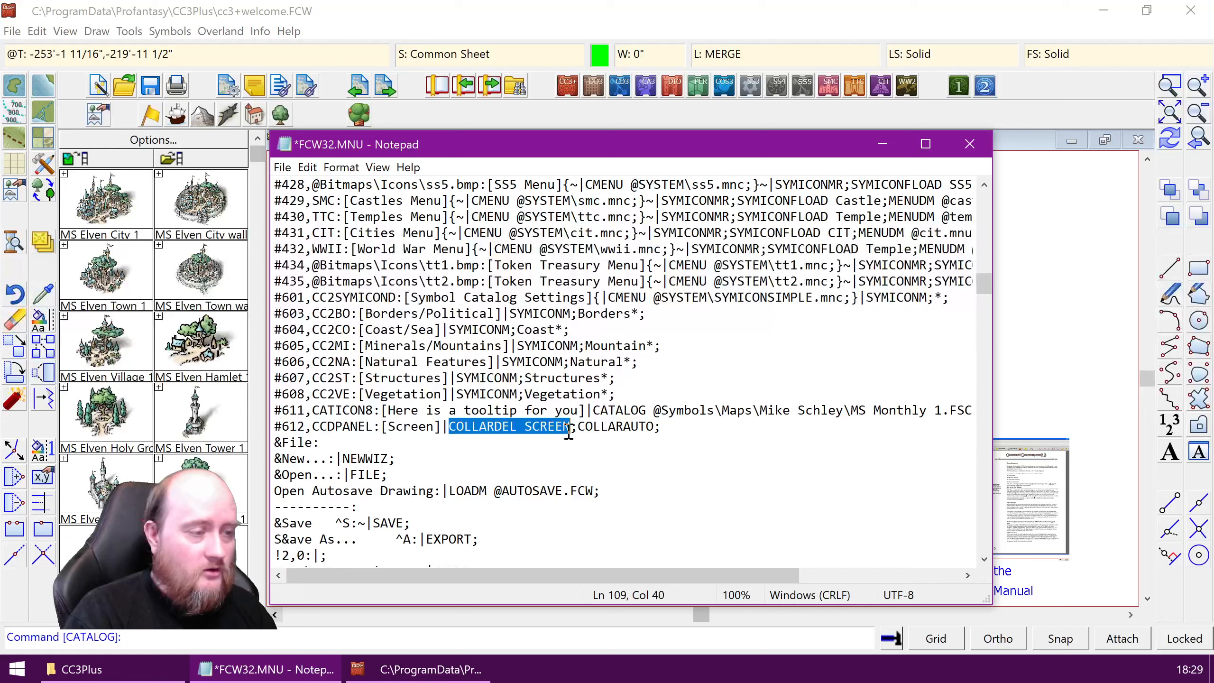
{"action": "left_click", "coordinate": [677, 427]}
{"action": "left_click_drag", "start_coordinate": [578, 427], "coordinate": [666, 431]}
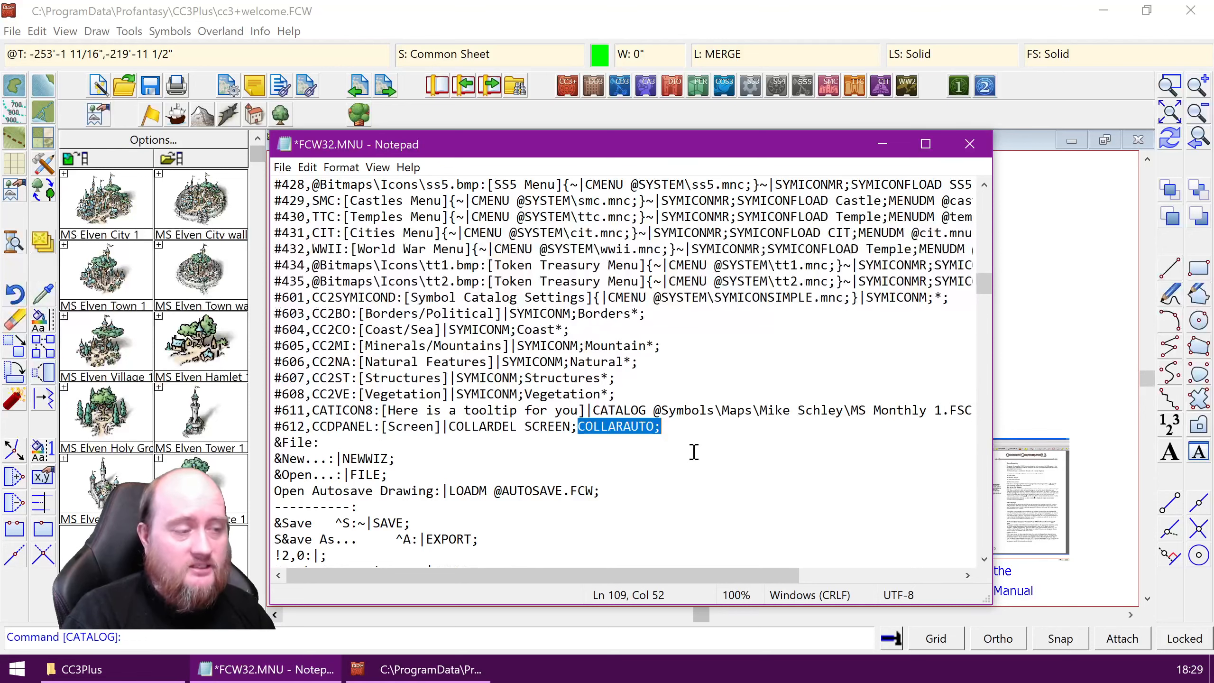
{"action": "left_click", "coordinate": [687, 425]}
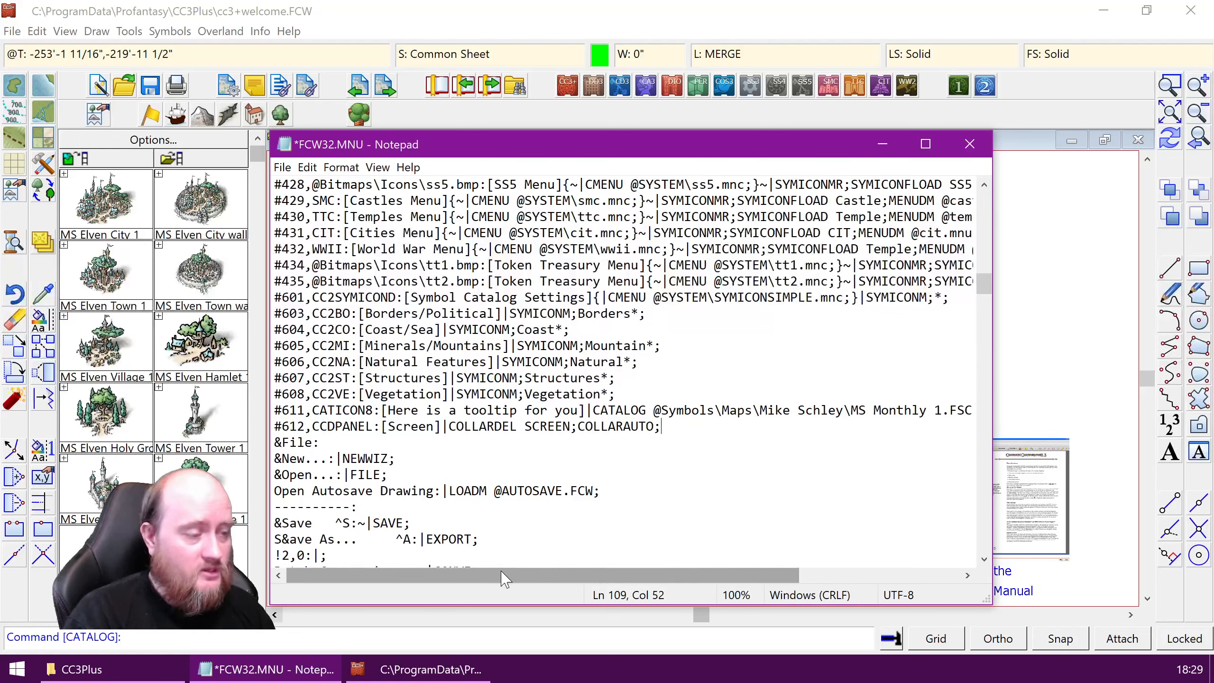
- Save FCW32.MNU with the completed #612 entry
{"action": "left_click", "coordinate": [463, 447]}
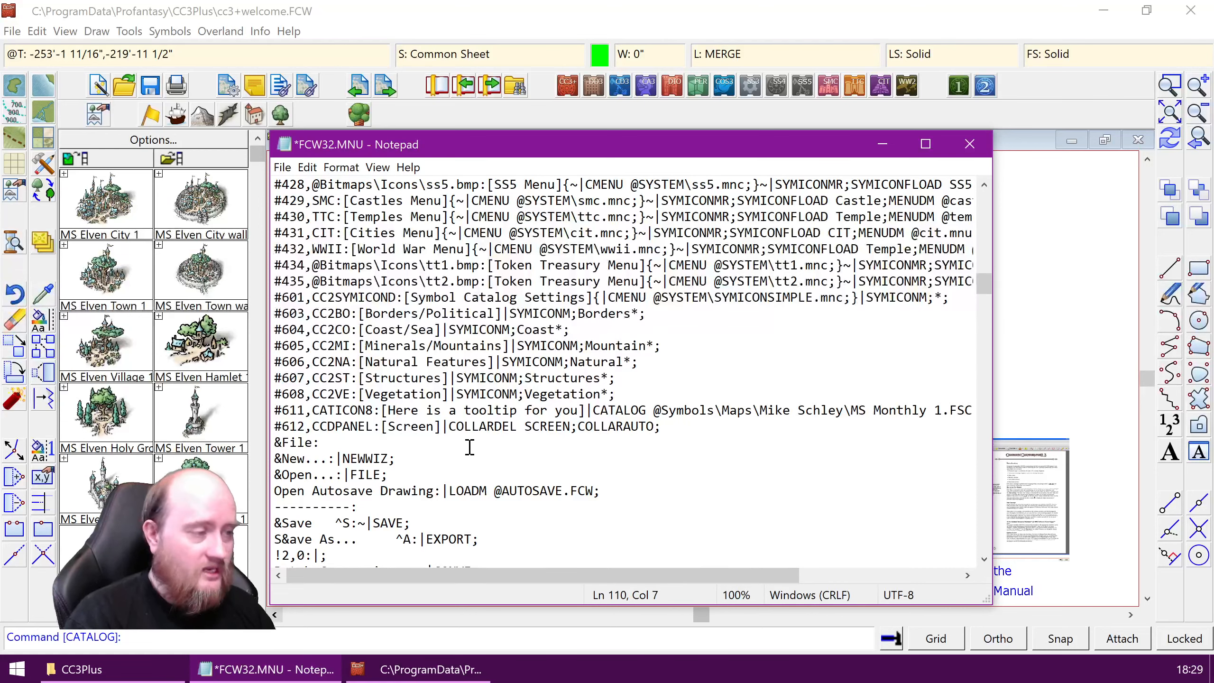
{"action": "key", "text": "ctrl+s"}
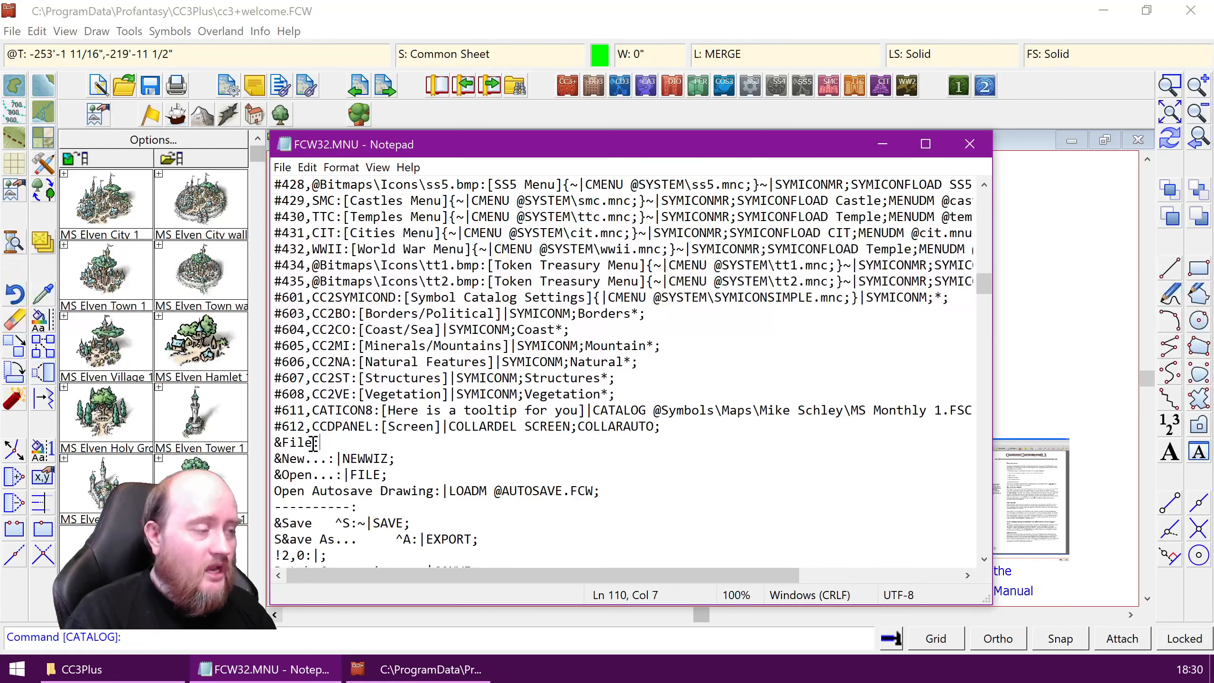
- Insert a blank line between the #612 entry and &File, and remove it again
{"action": "left_click", "coordinate": [283, 444]}
{"action": "key", "text": "Left"}
{"action": "key", "text": "Return"}
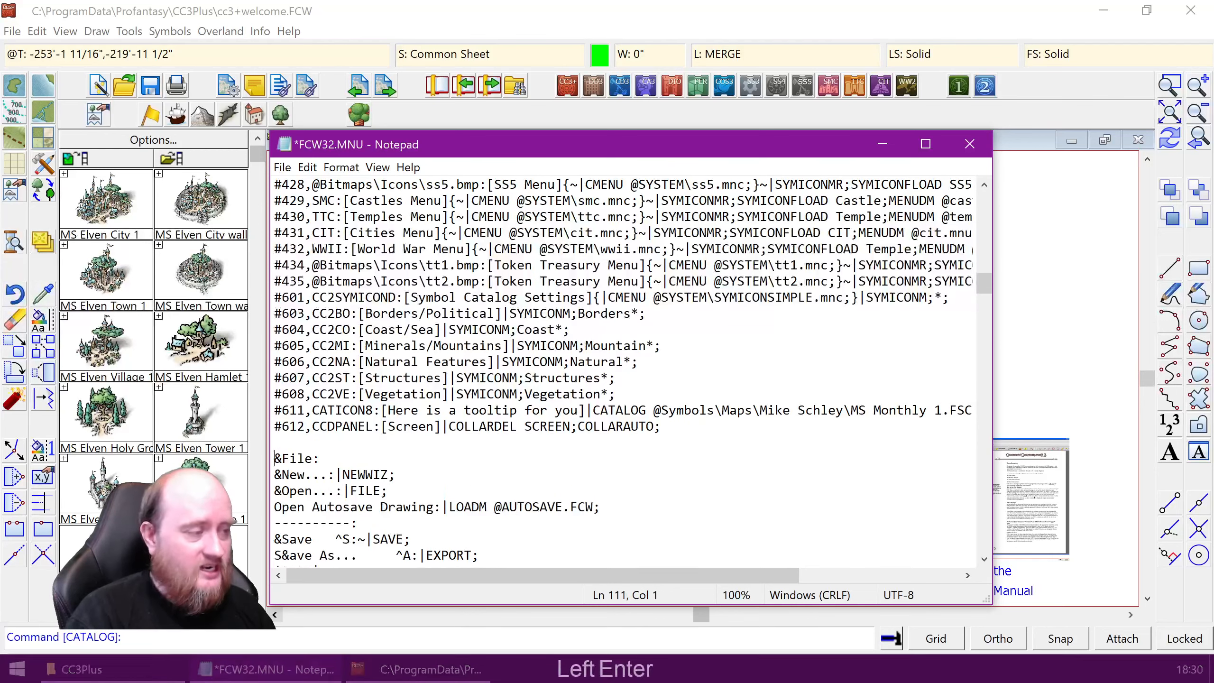
{"action": "key", "text": "Up"}
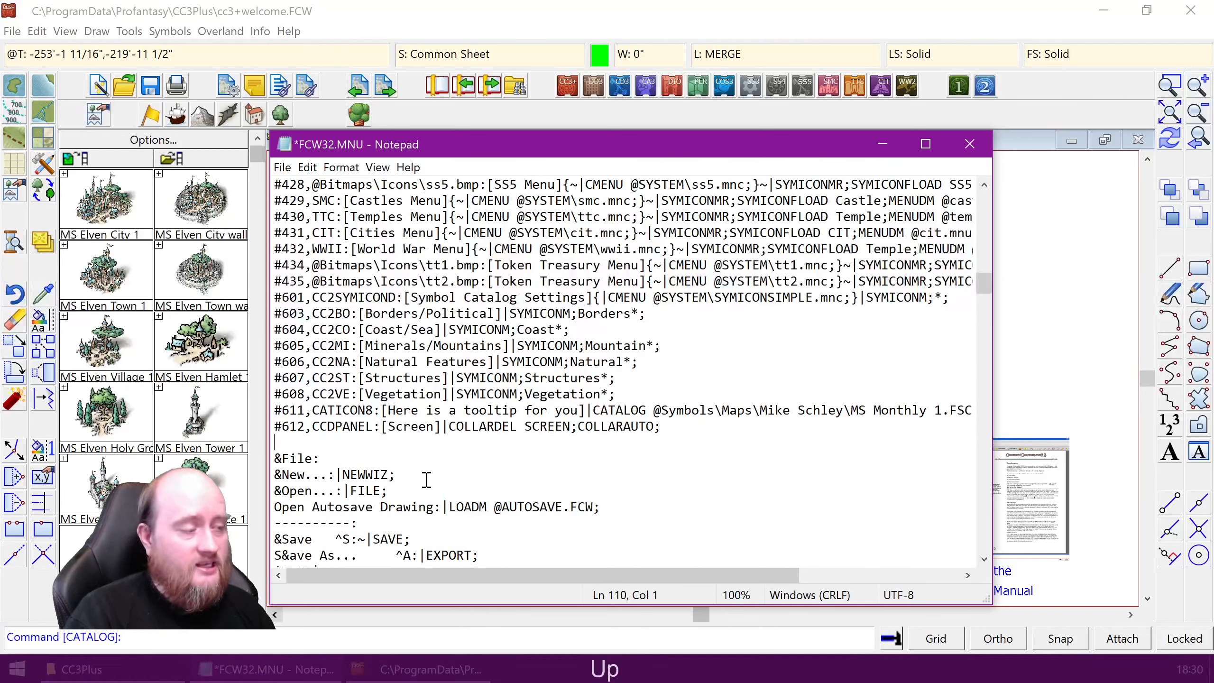
{"action": "key", "text": "Delete"}
- Save and close FCW32.MNU, and restart CC3+ to load the edited menu file
{"action": "key", "text": "ctrl+s"}
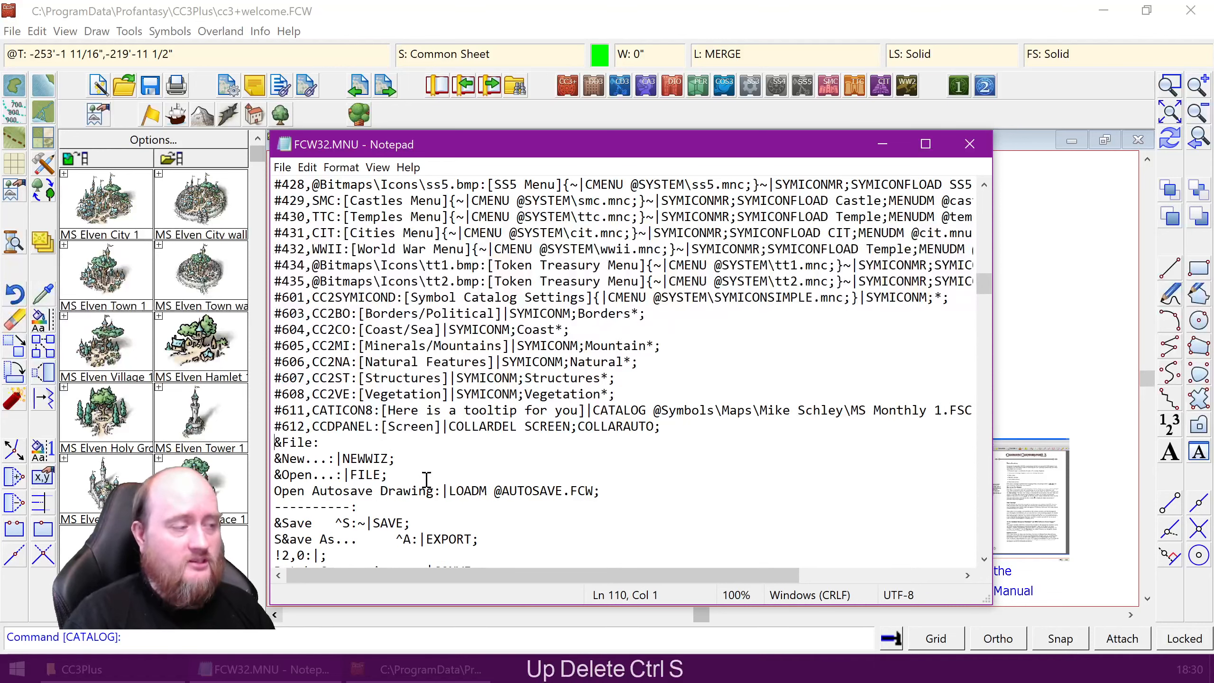
{"action": "left_click", "coordinate": [967, 150]}
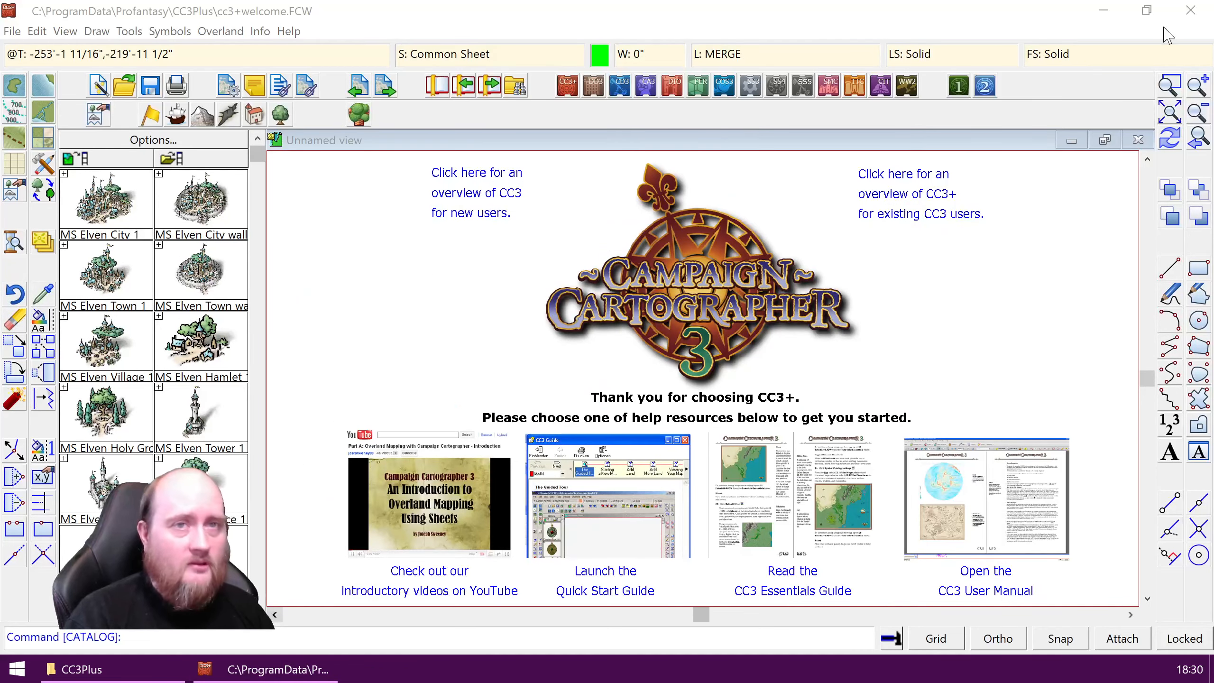
{"action": "left_click", "coordinate": [1192, 18]}
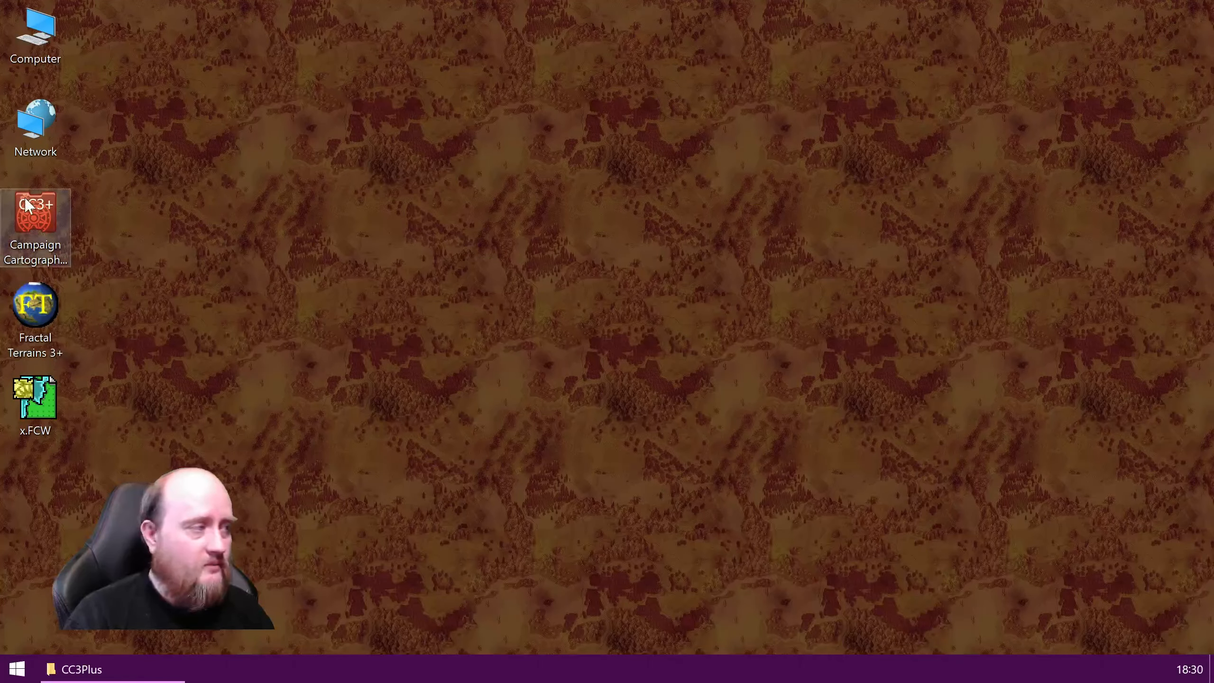
{"action": "double_click", "coordinate": [43, 211]}
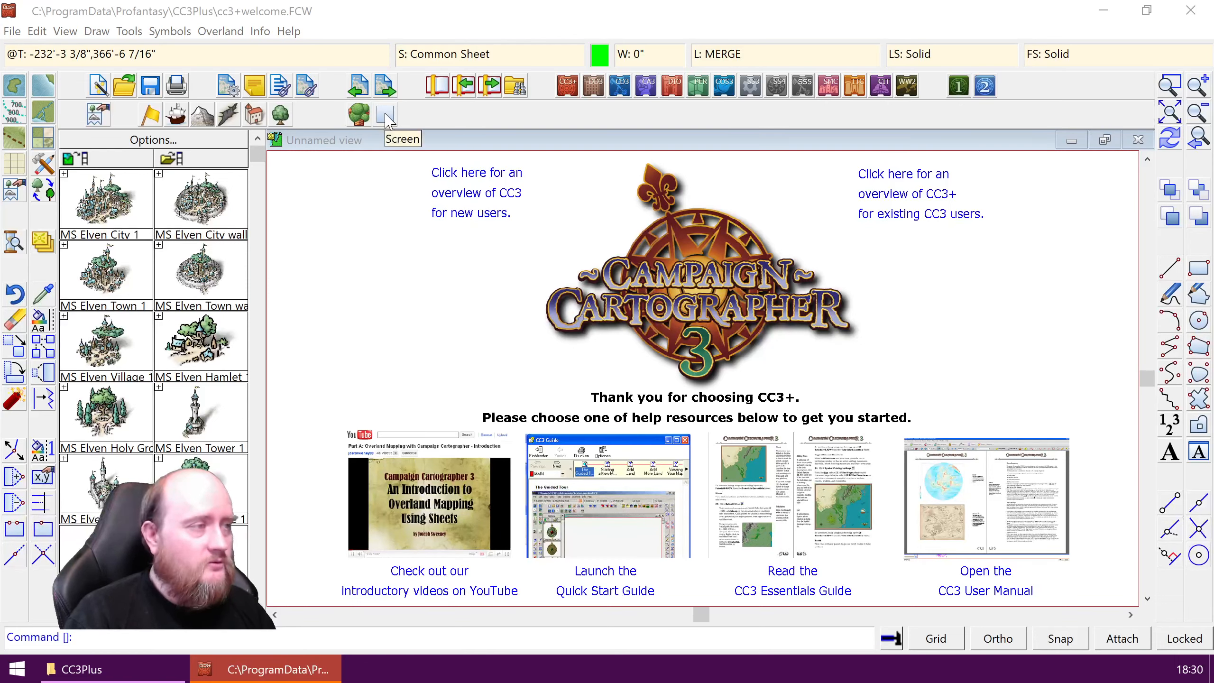
- Open the recent drawing The Little Smithy_Floor 1.FCW
{"action": "left_click", "coordinate": [11, 33]}
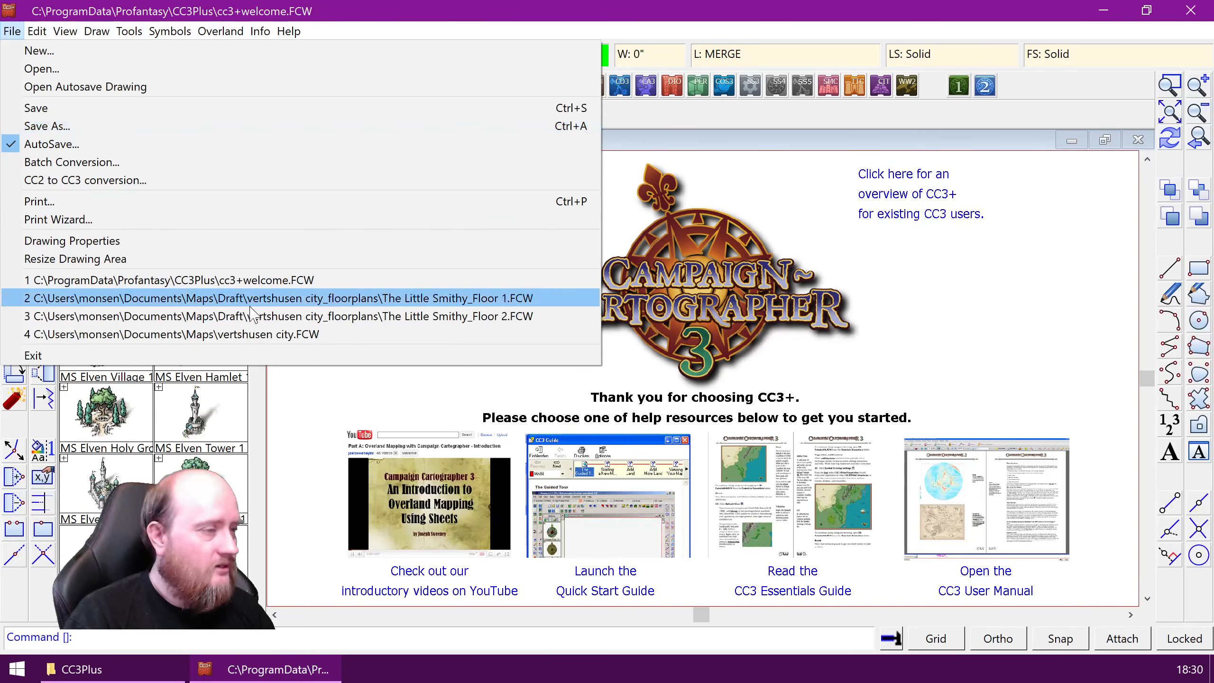
{"action": "left_click", "coordinate": [346, 298]}
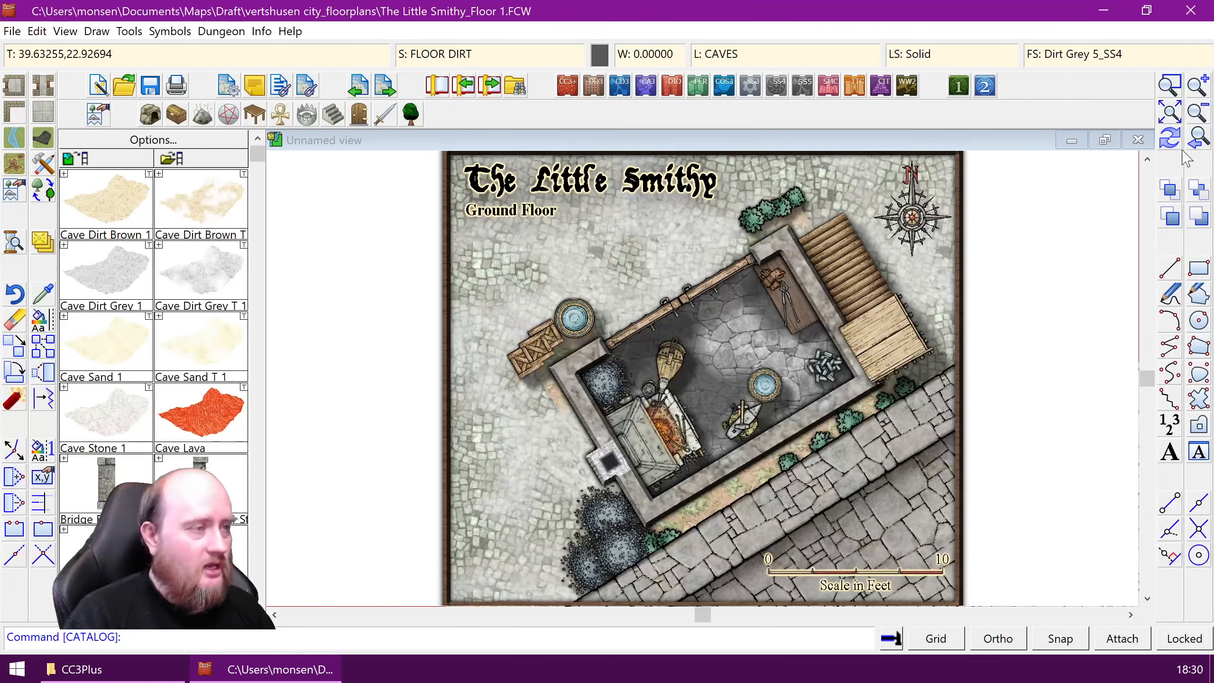
{"action": "left_click", "coordinate": [1193, 113]}
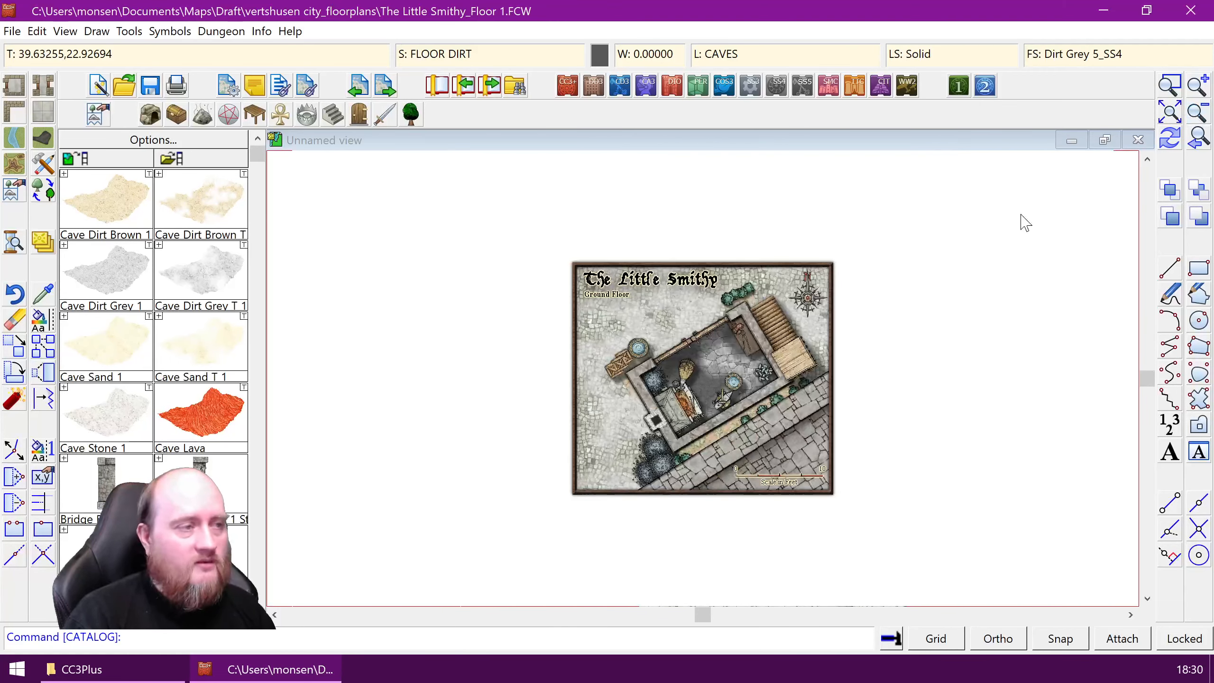
- Start the List command and select the stone symbol extending past the map border by enclosing areas outside the map
{"action": "left_click", "coordinate": [261, 31]}
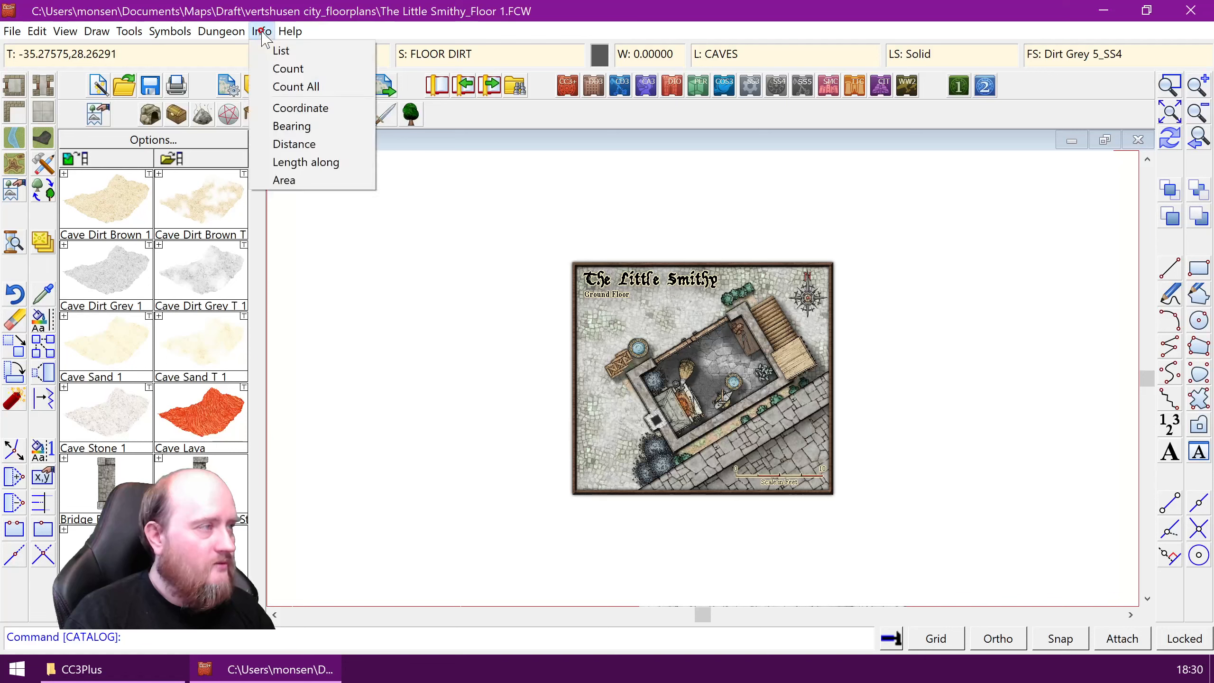
{"action": "left_click", "coordinate": [283, 48]}
{"action": "left_click", "coordinate": [353, 215]}
{"action": "left_click", "coordinate": [544, 344]}
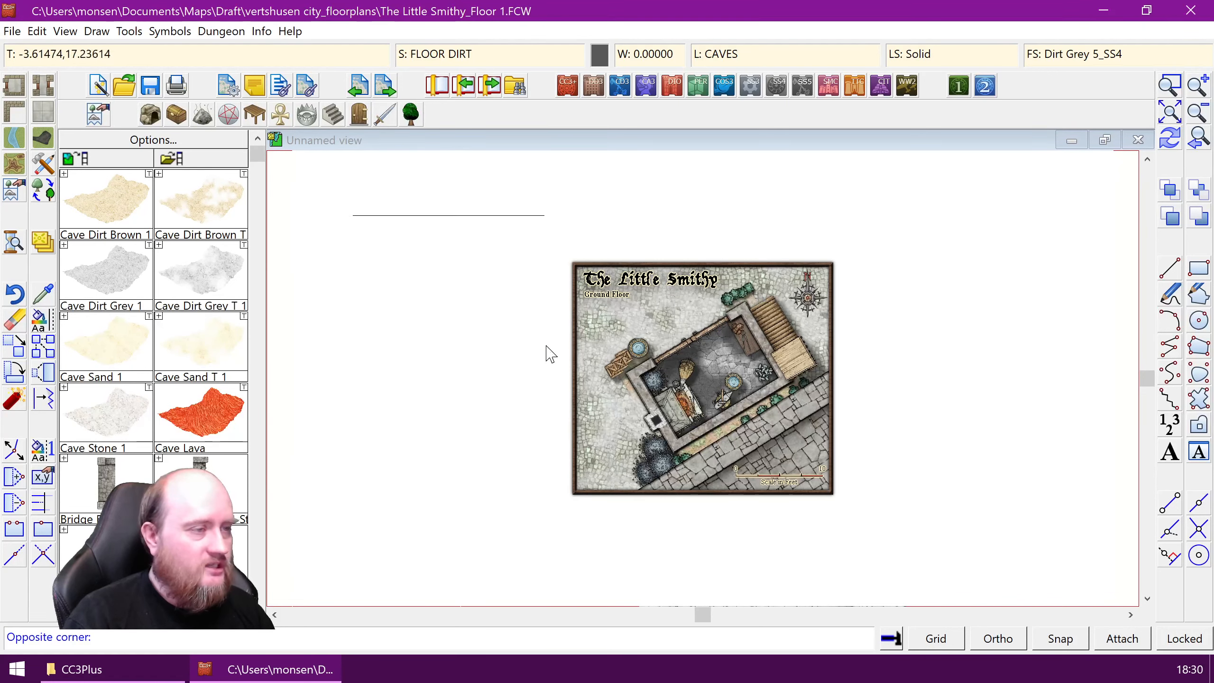
{"action": "left_click", "coordinate": [482, 324]}
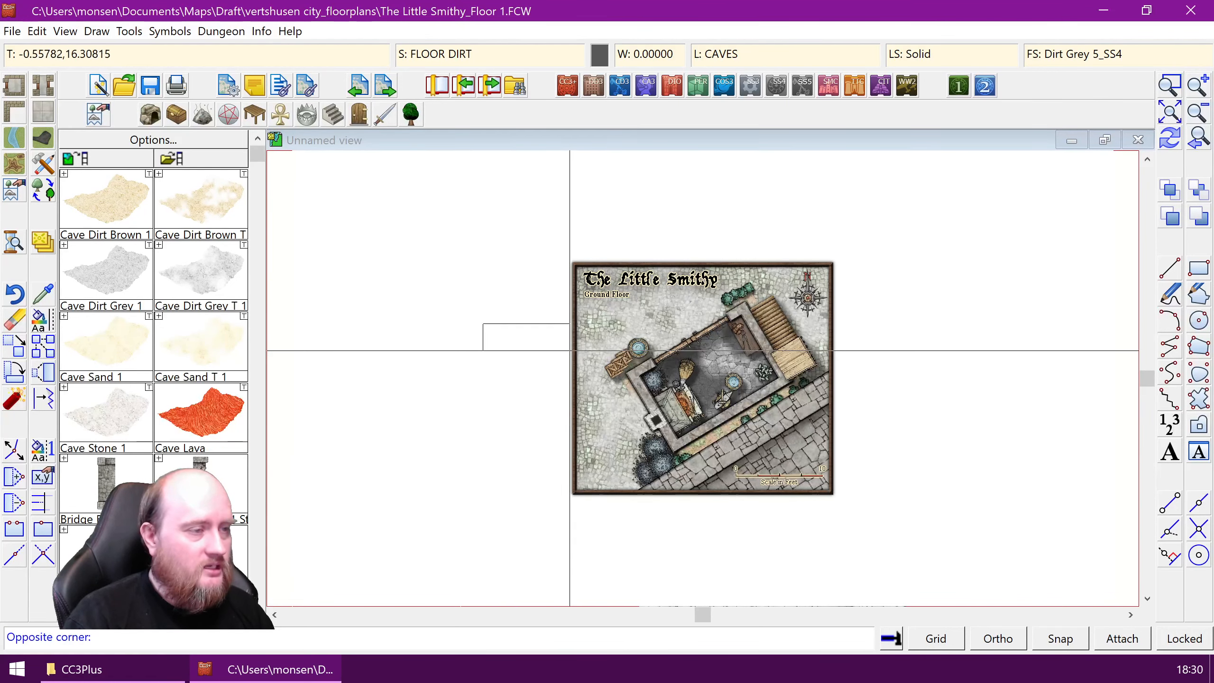
{"action": "left_click", "coordinate": [566, 349]}
{"action": "left_click", "coordinate": [1085, 283]}
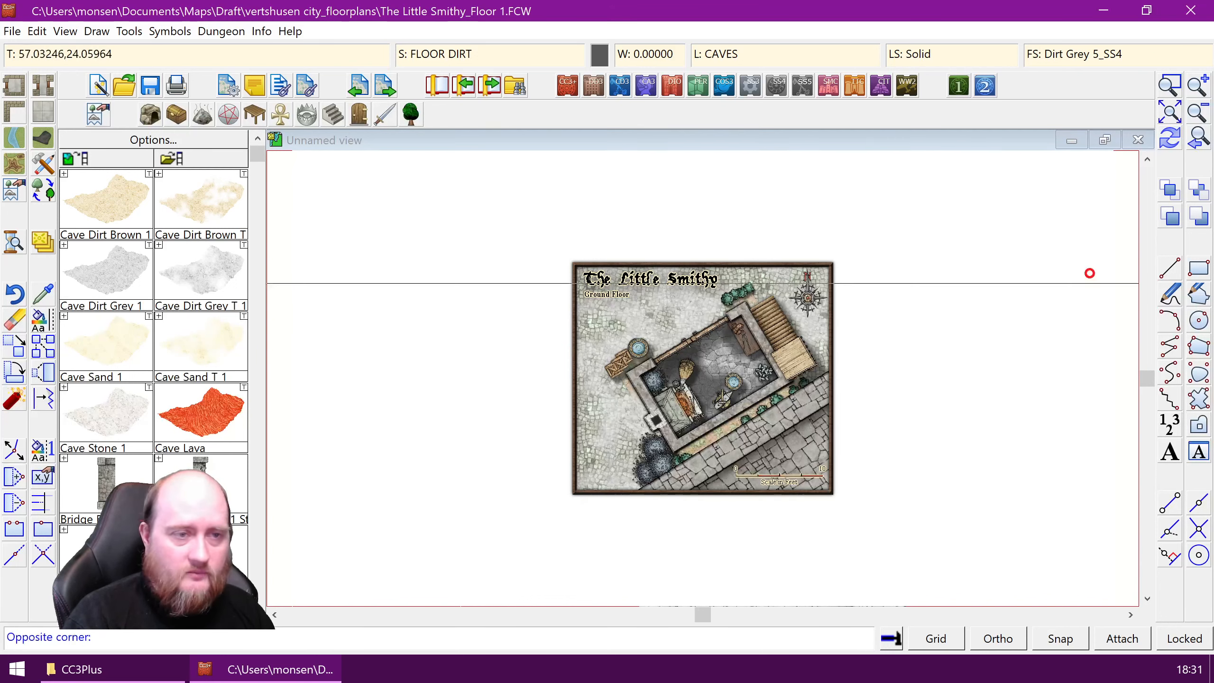
{"action": "left_click", "coordinate": [843, 403]}
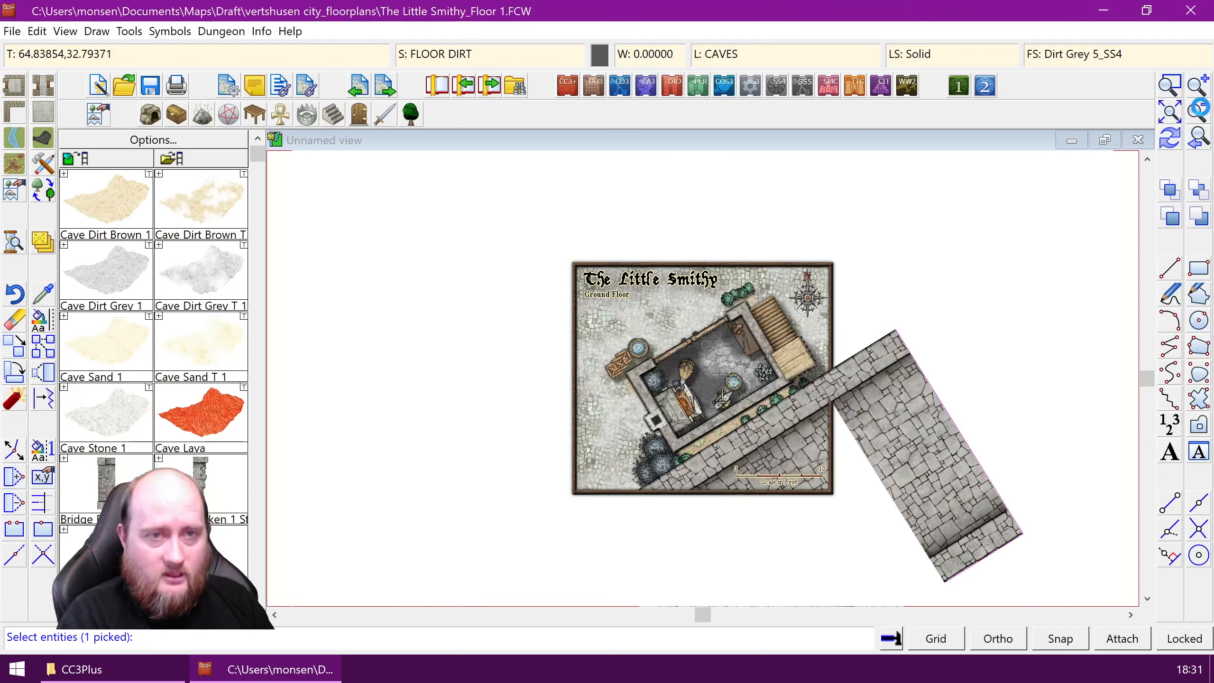
- Add the white screen polygon around the map to the selection, and examine the listed properties of the picked entities
{"action": "left_click", "coordinate": [1197, 113]}
{"action": "left_click", "coordinate": [1096, 196]}
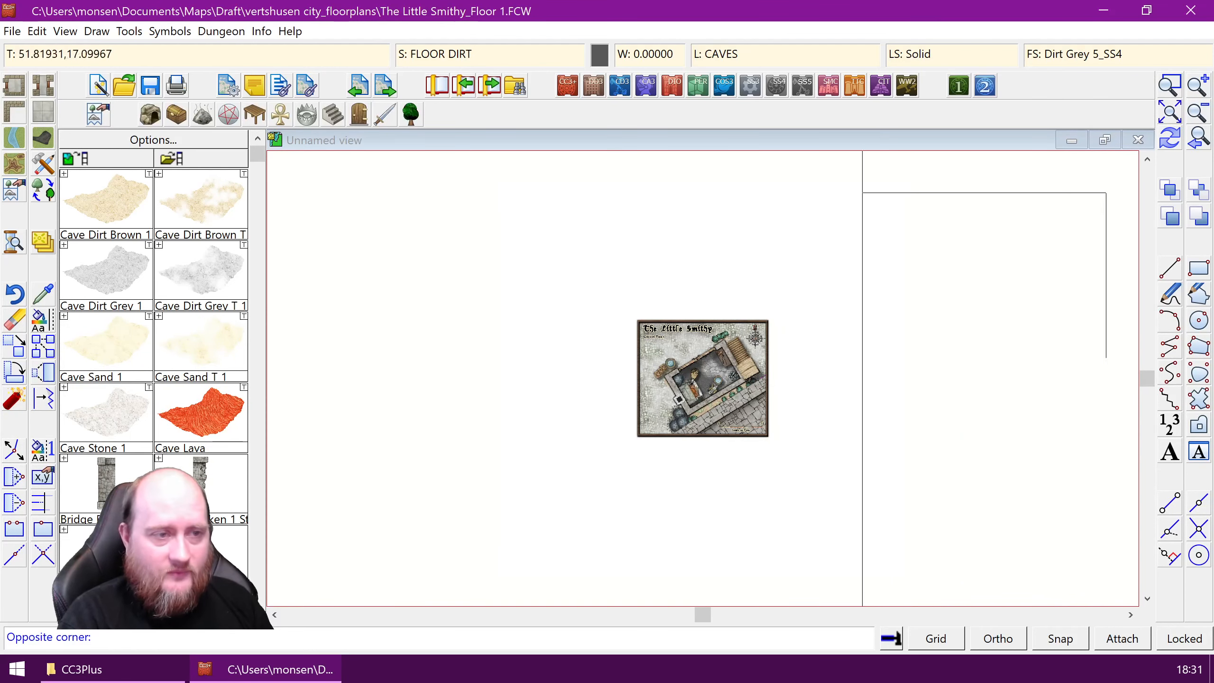
{"action": "left_click", "coordinate": [789, 329]}
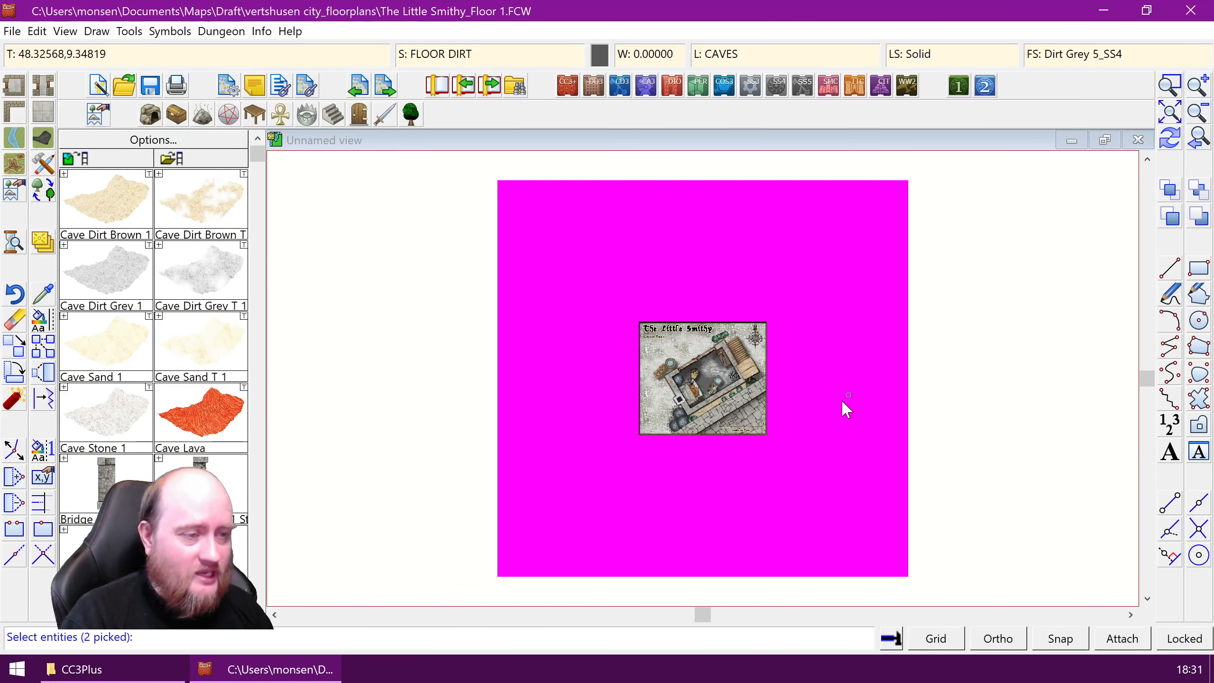
{"action": "right_click", "coordinate": [357, 276]}
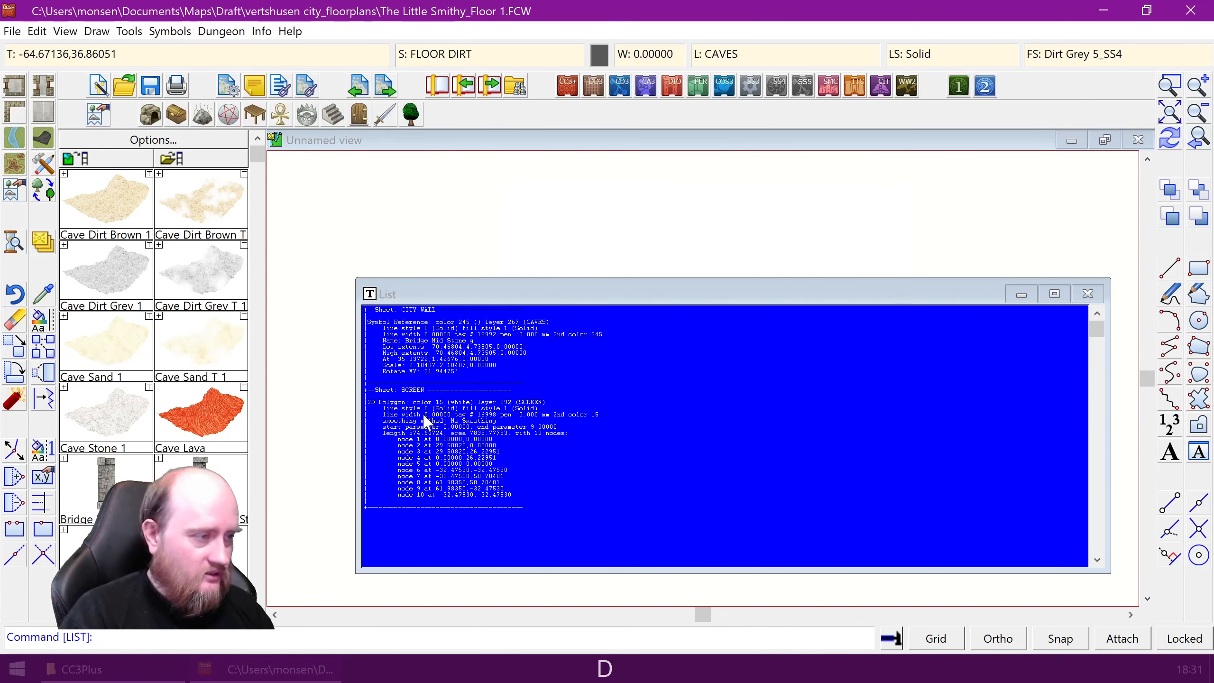
{"action": "left_click", "coordinate": [1087, 293]}
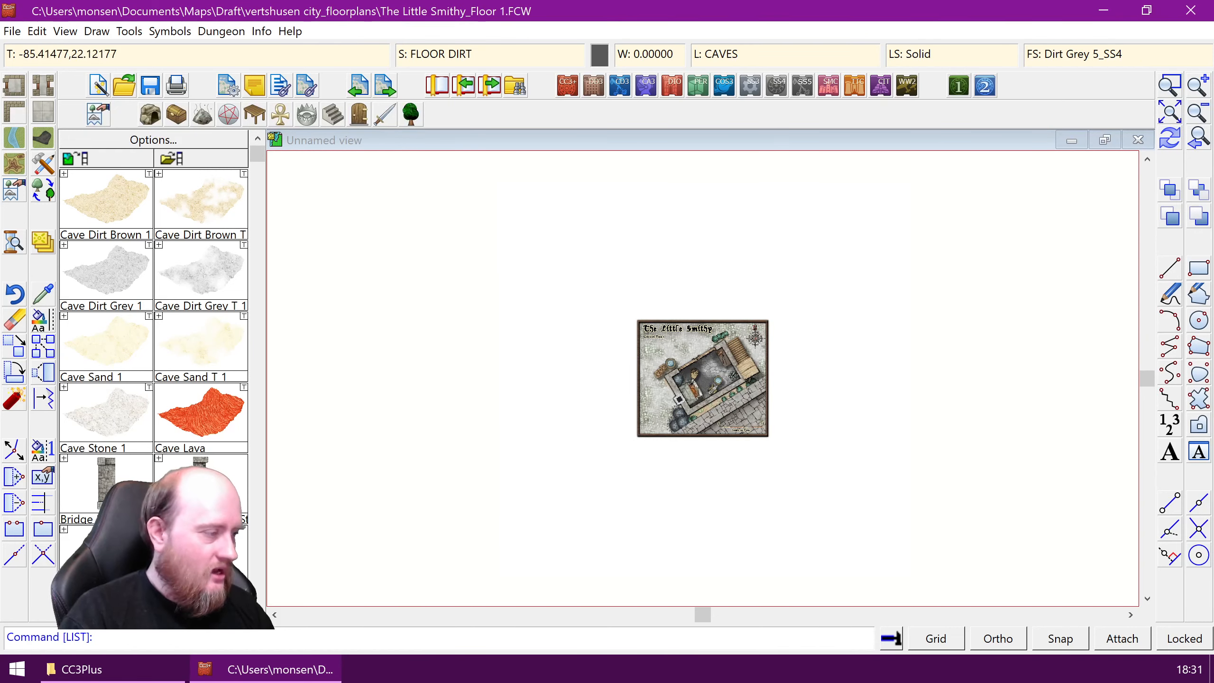
- Place a stone bridge symbol at its default scale in the empty area outside the screen, and redraw the map
{"action": "left_click", "coordinate": [106, 483]}
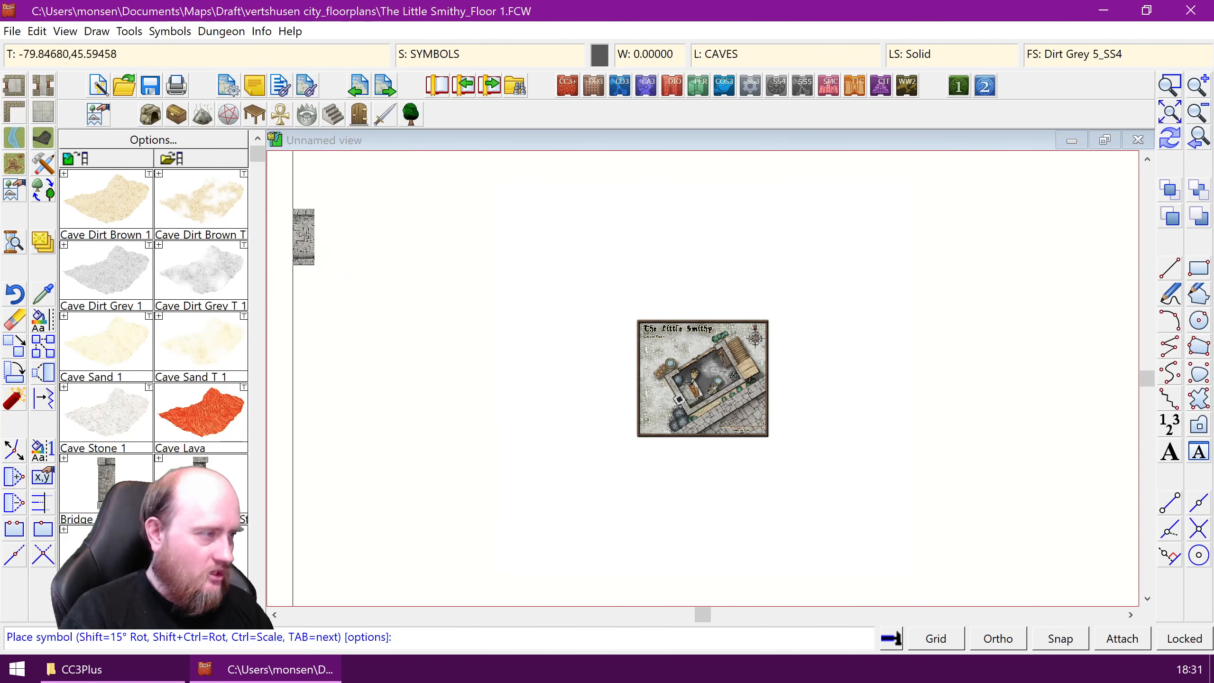
{"action": "left_click", "coordinate": [347, 249]}
{"action": "right_click", "coordinate": [399, 348]}
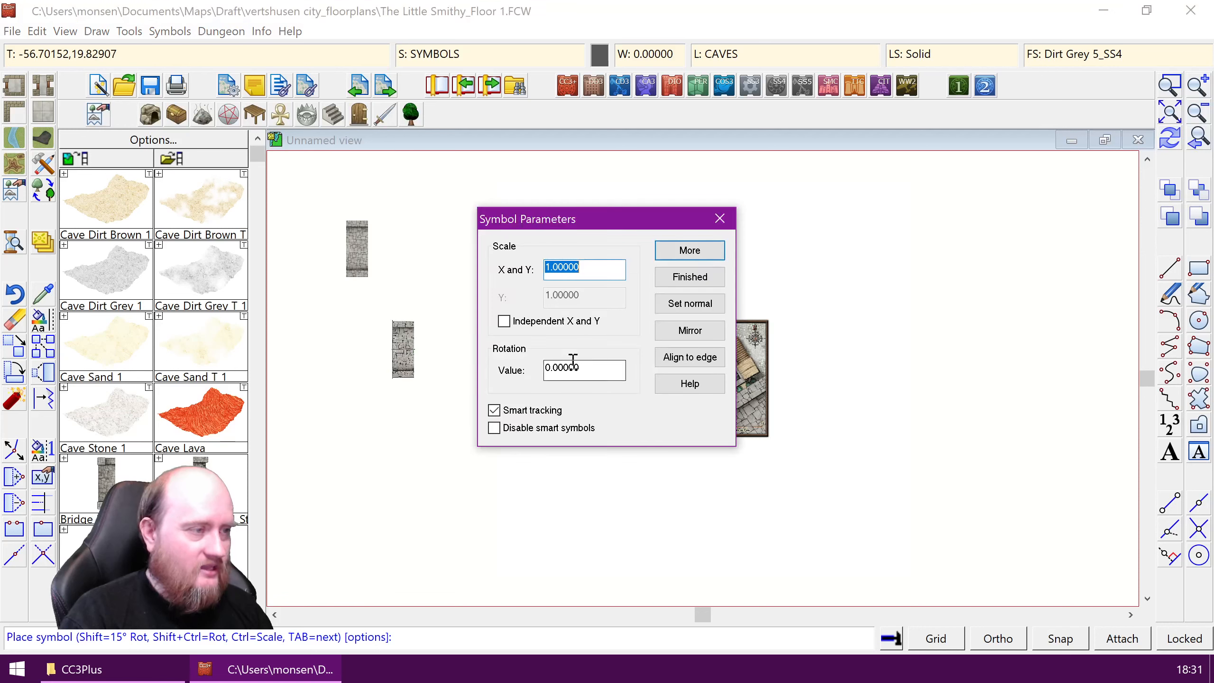
{"action": "left_click", "coordinate": [688, 274]}
{"action": "left_click", "coordinate": [1166, 143]}
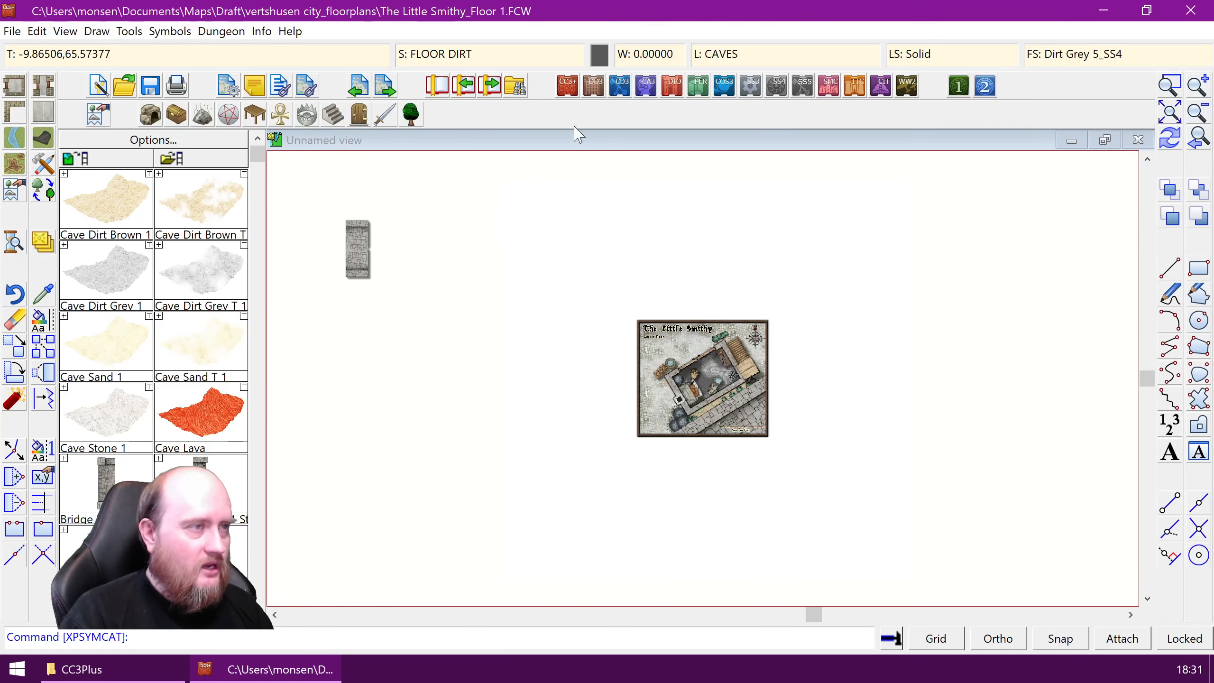
- Switch to the CC3+ overland toolset and run the custom Screen command to mask everything outside the map border
{"action": "left_click", "coordinate": [567, 87]}
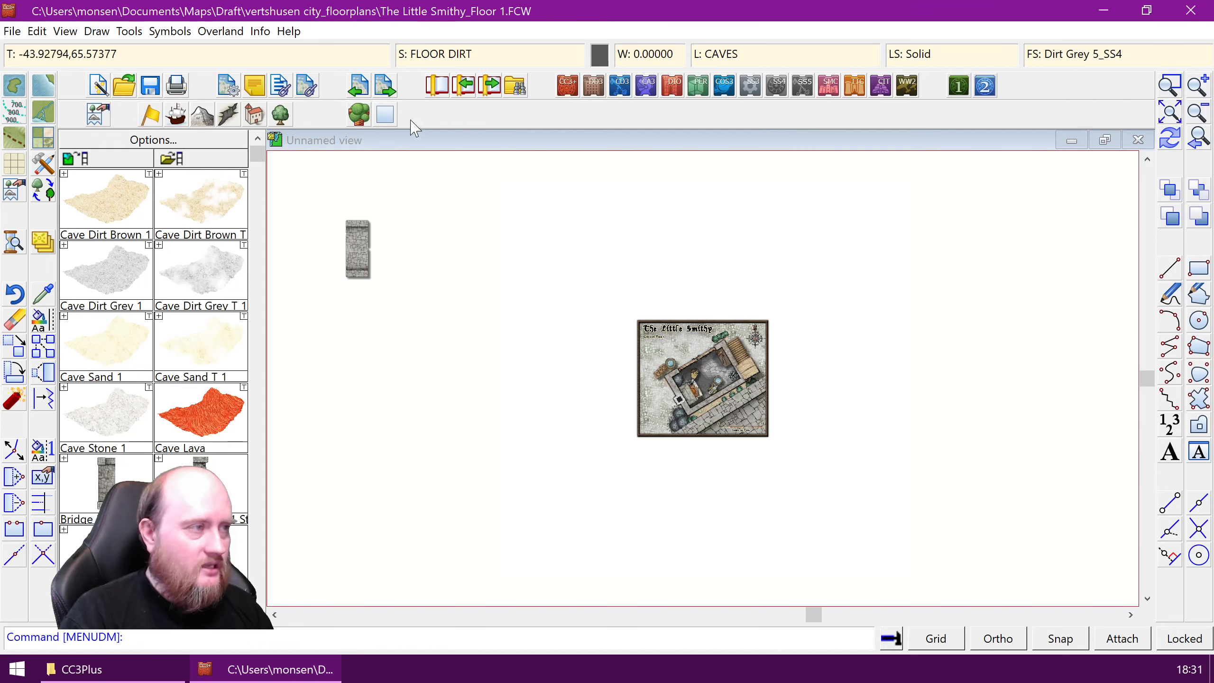
{"action": "left_click", "coordinate": [385, 114]}
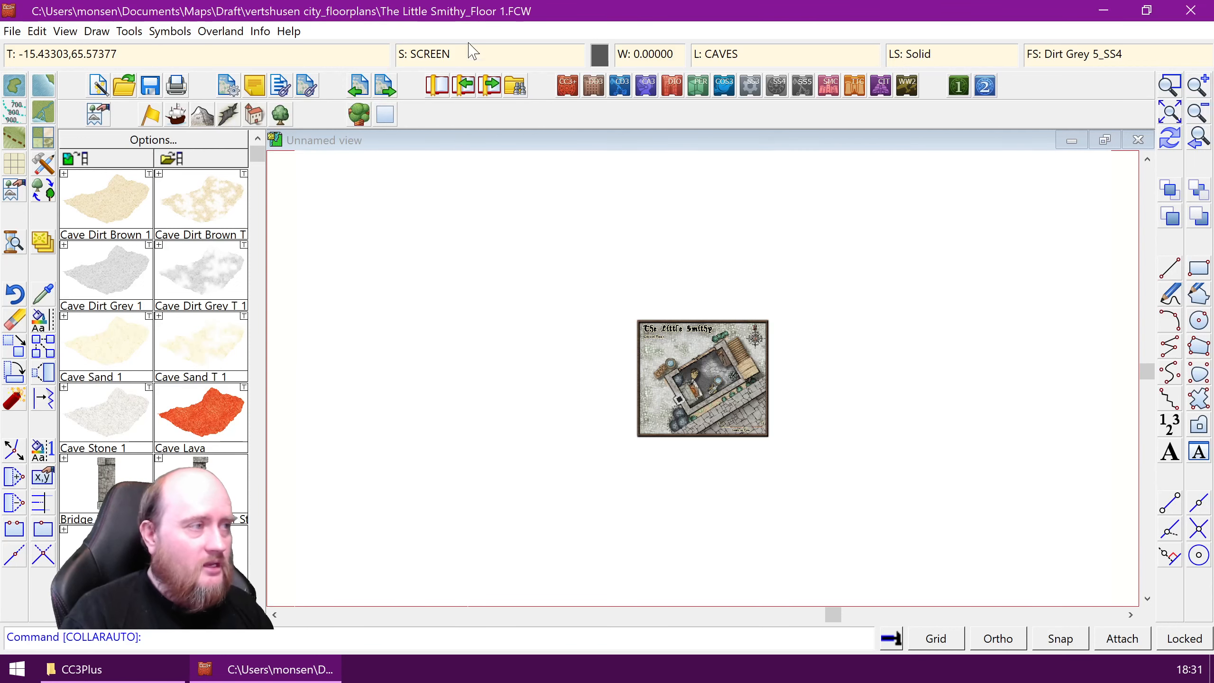
- Check the DD3 and SS4 toolsets for the custom Screen button, and return to the CC3+ toolset
{"action": "left_click", "coordinate": [593, 92]}
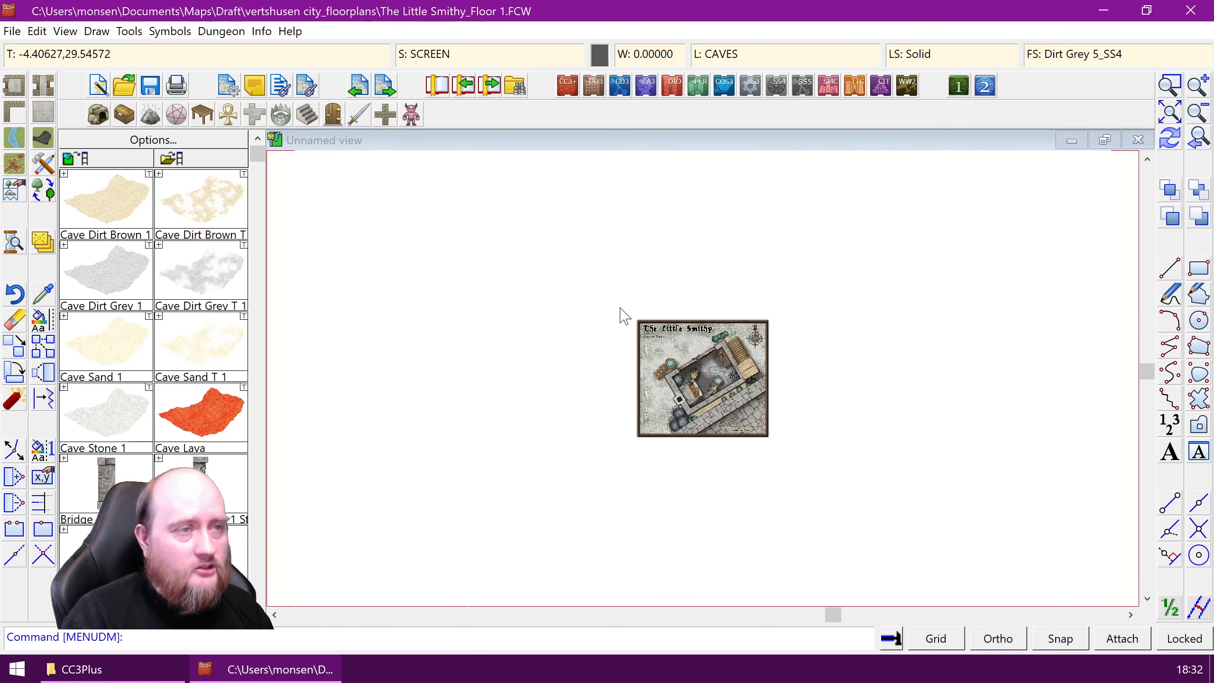
{"action": "left_click", "coordinate": [777, 85]}
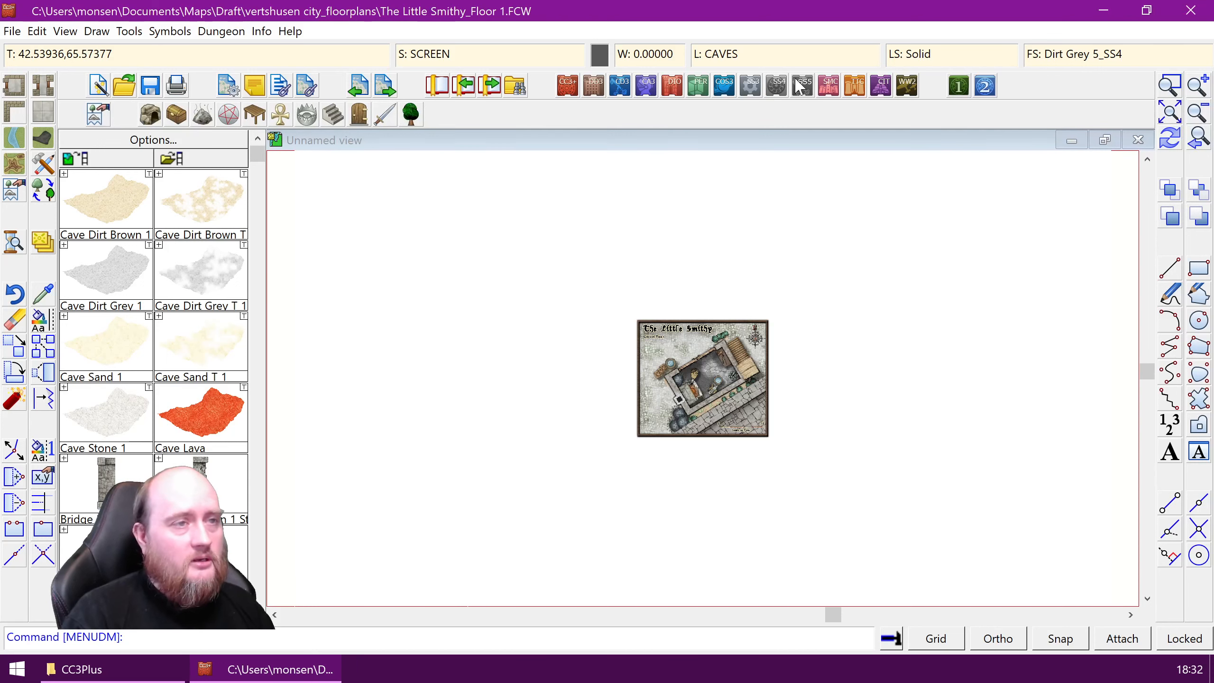
{"action": "left_click", "coordinate": [569, 88]}
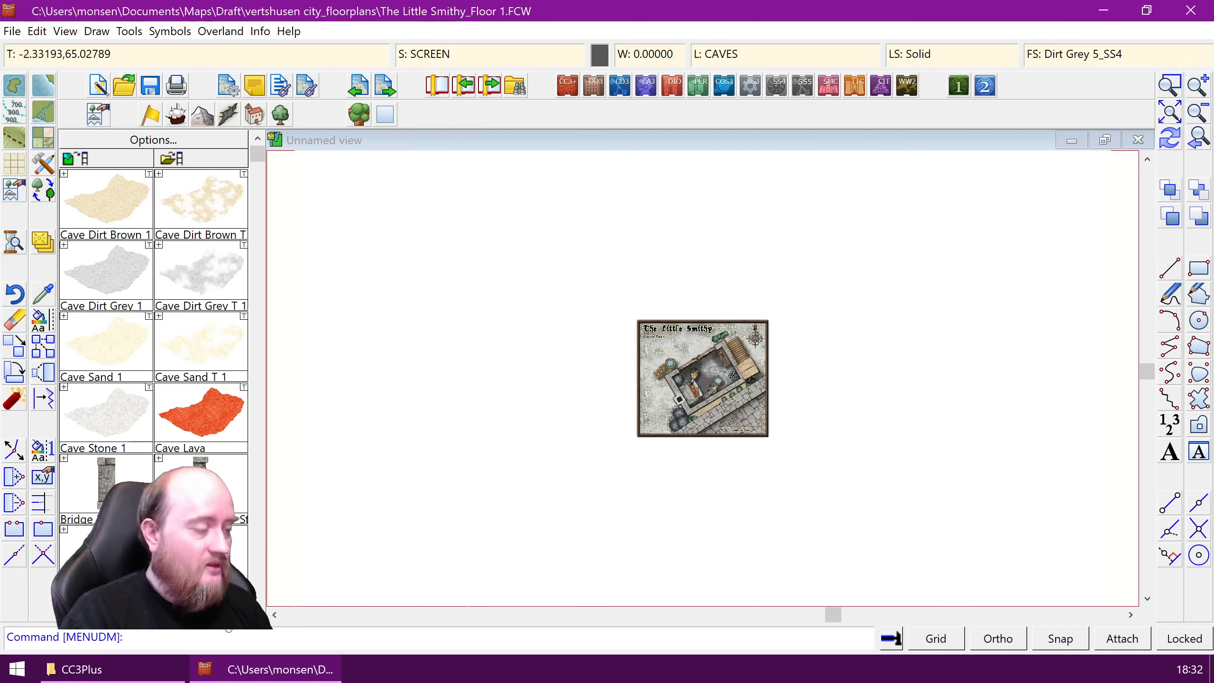
- Switch to File Explorer, locate ss4.mnu and dungeon.mnu in the CC3Plus folder, and return to the map drawing
{"action": "left_click", "coordinate": [137, 674]}
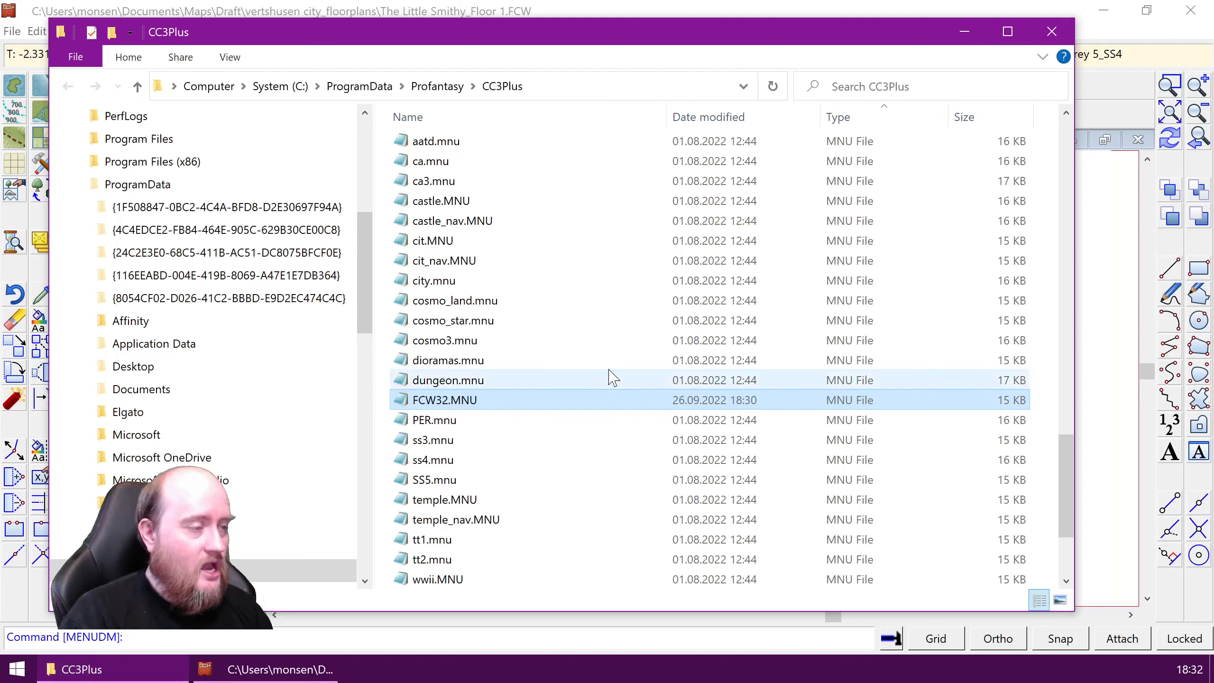
{"action": "left_click", "coordinate": [432, 461]}
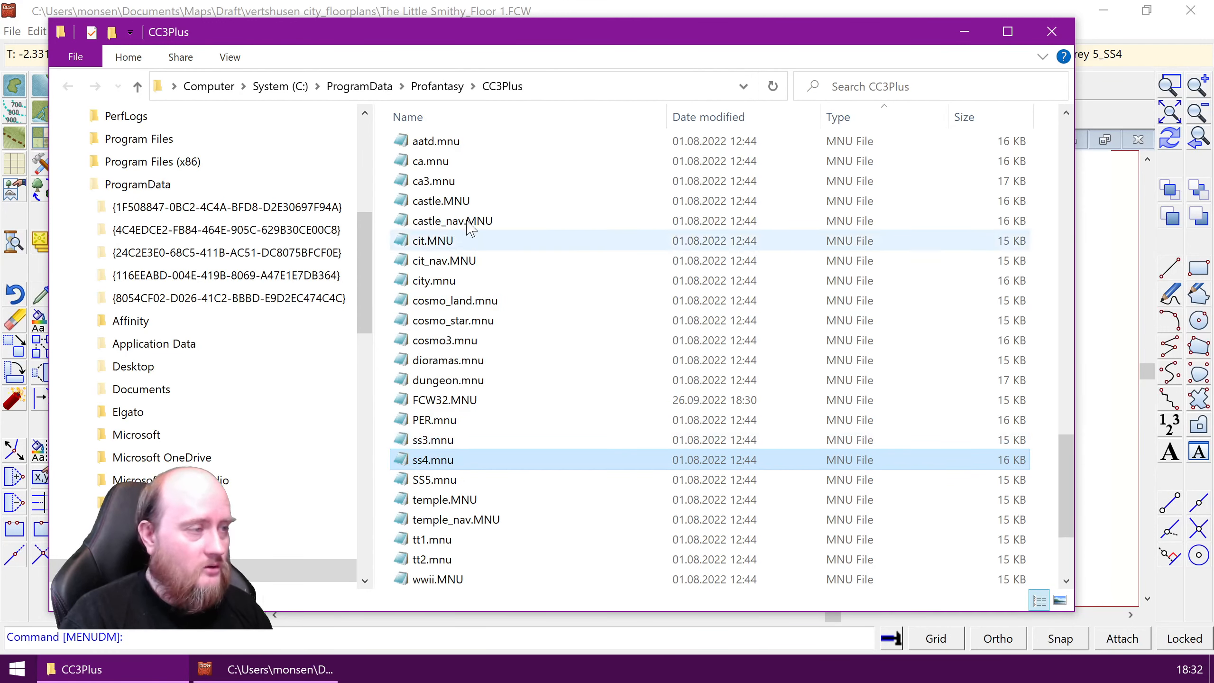
{"action": "left_click", "coordinate": [440, 388]}
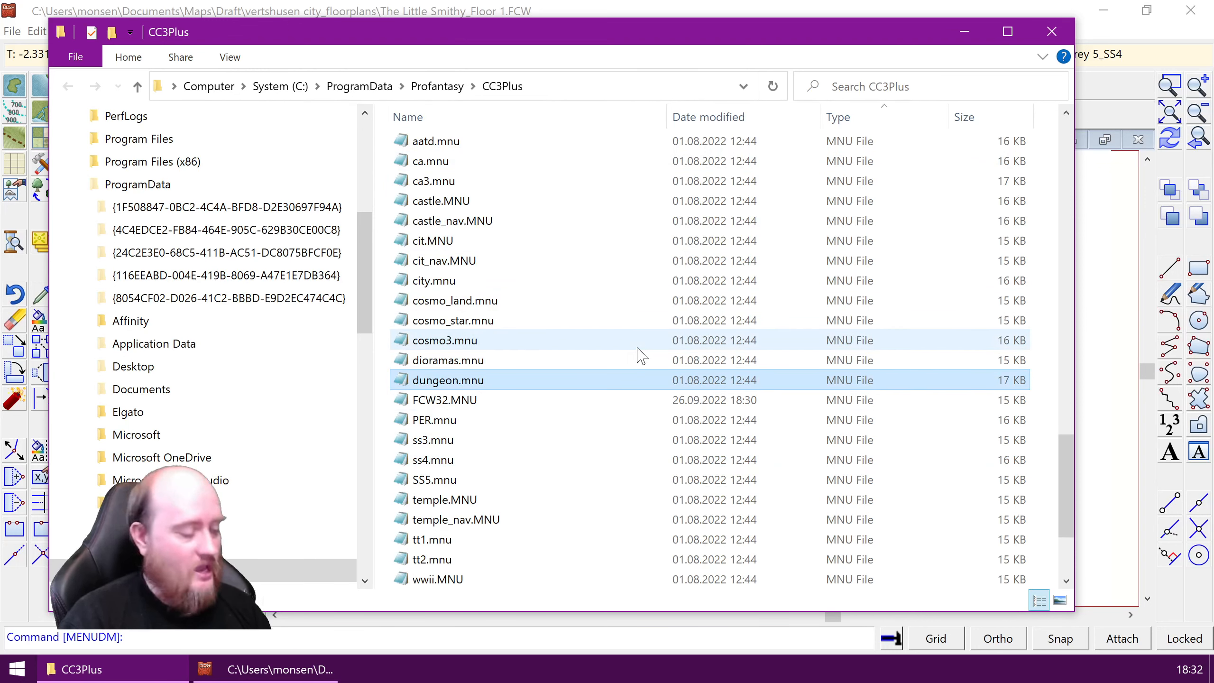
{"action": "left_click", "coordinate": [985, 9]}
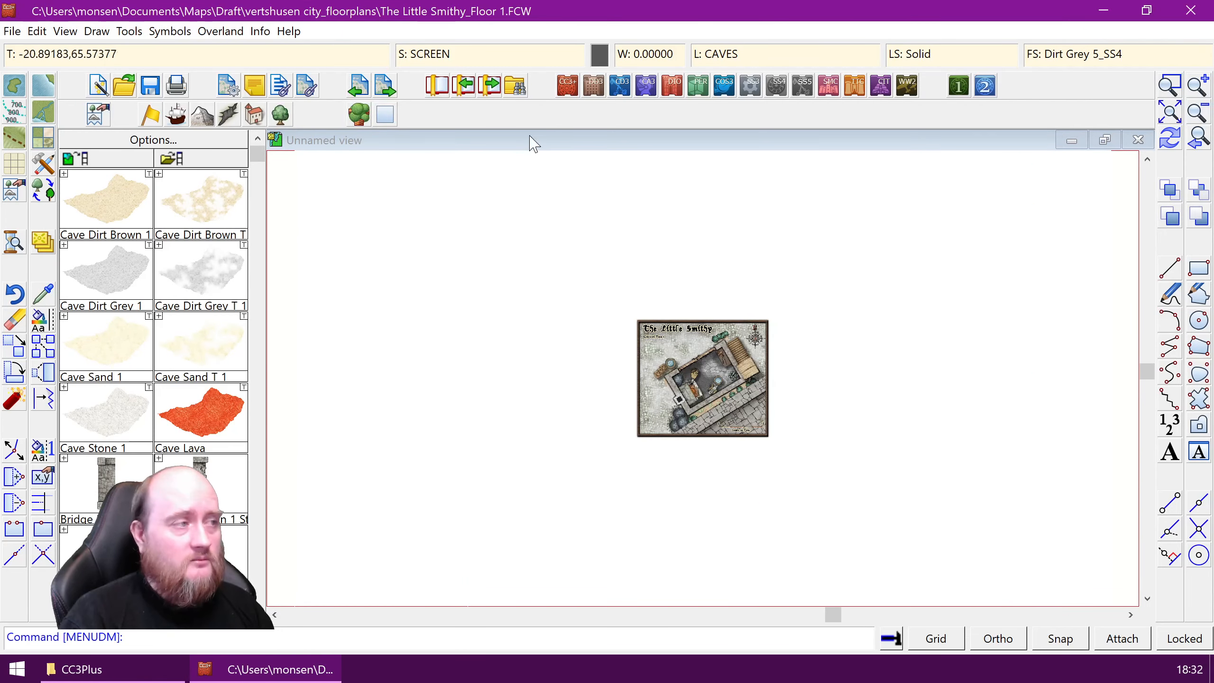